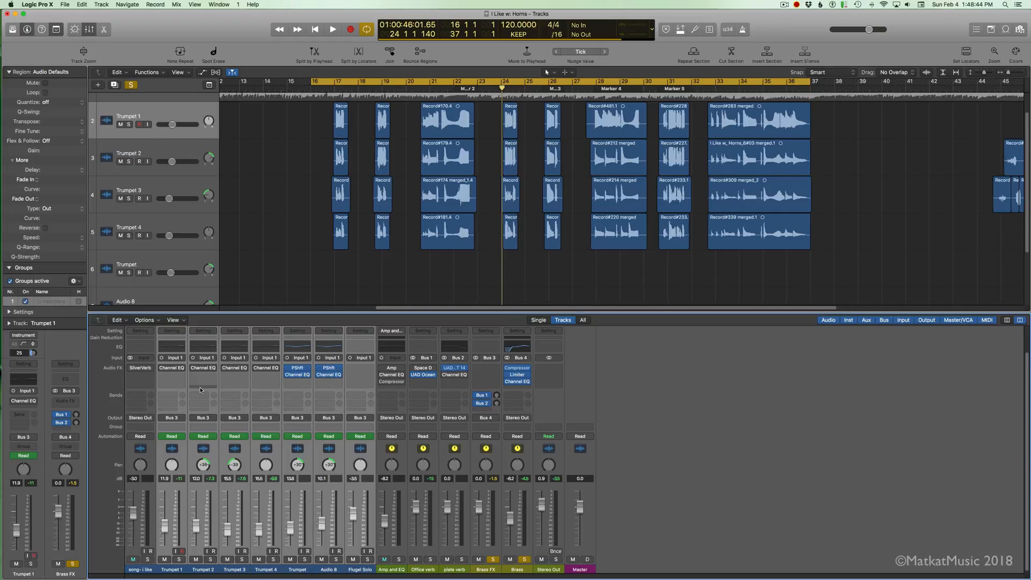
Step: Check the volume automation curves on the trumpet tracks and play back the horn hits from about bar 17
key(a)
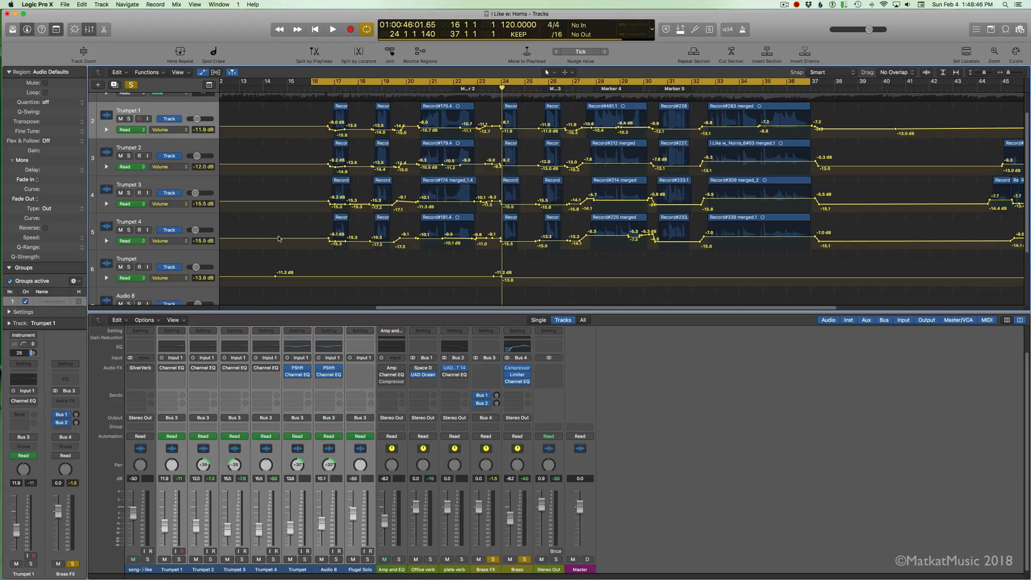
key(a)
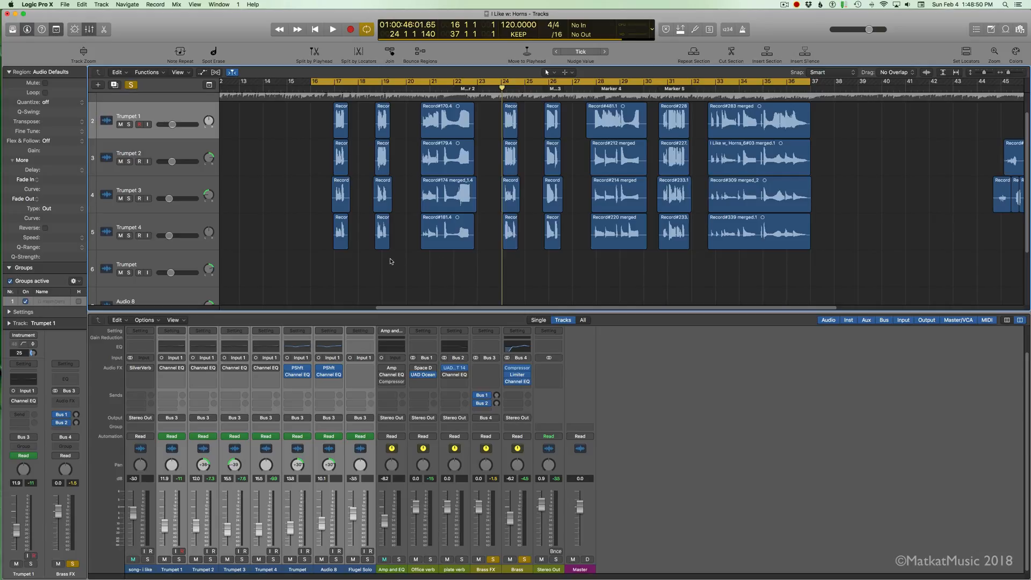
key(space)
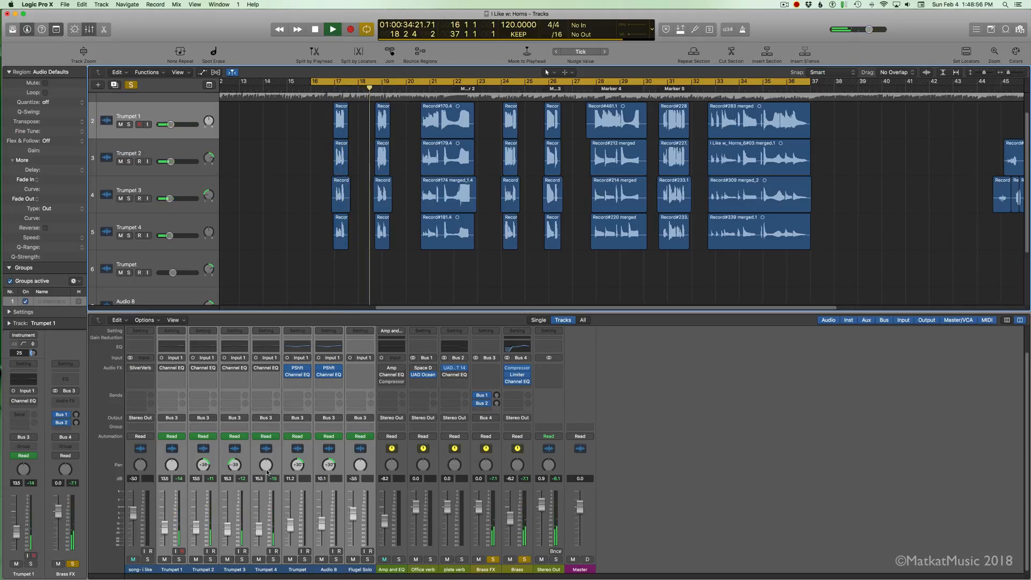
key(space)
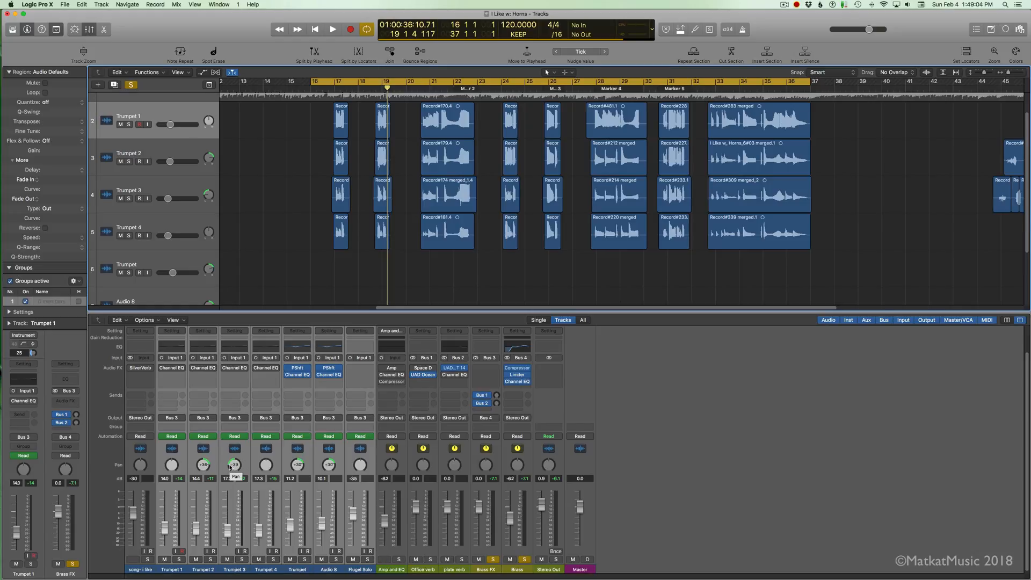
click(336, 89)
key(space)
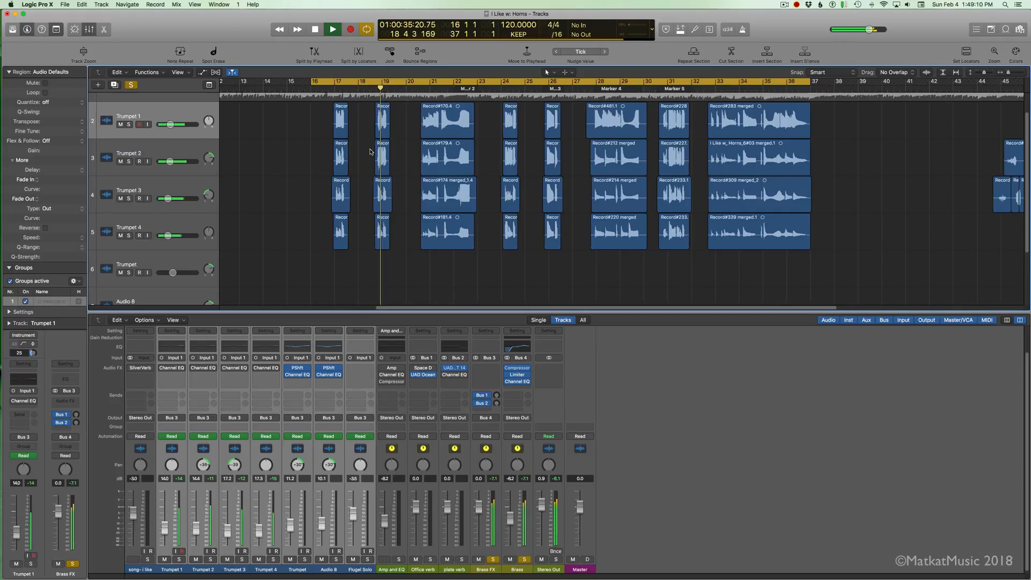
key(space)
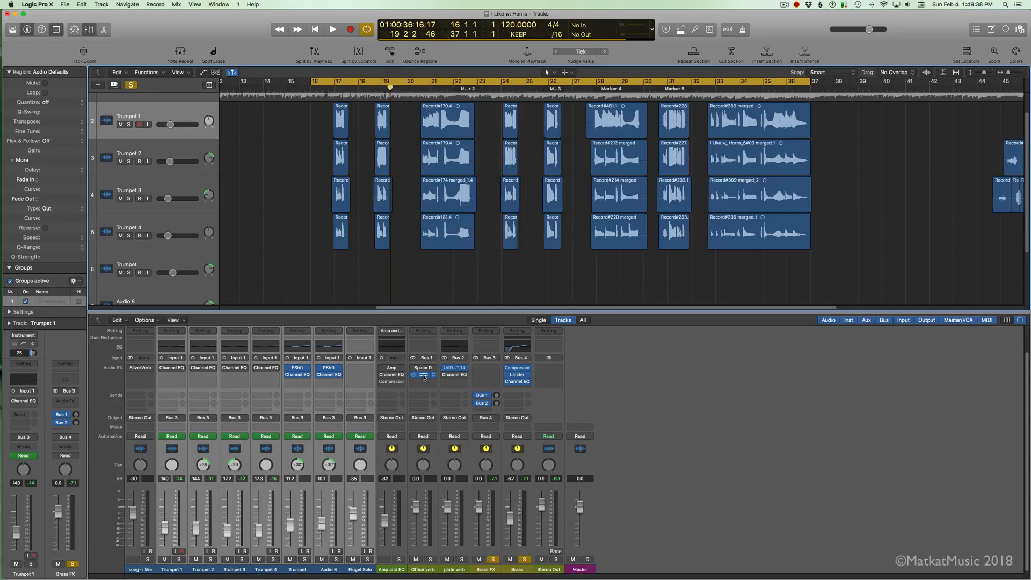
Step: Inspect the UAD Ocean Way Studios plug-in on Office verb and the UAD EMT 140 on plate verb
click(423, 374)
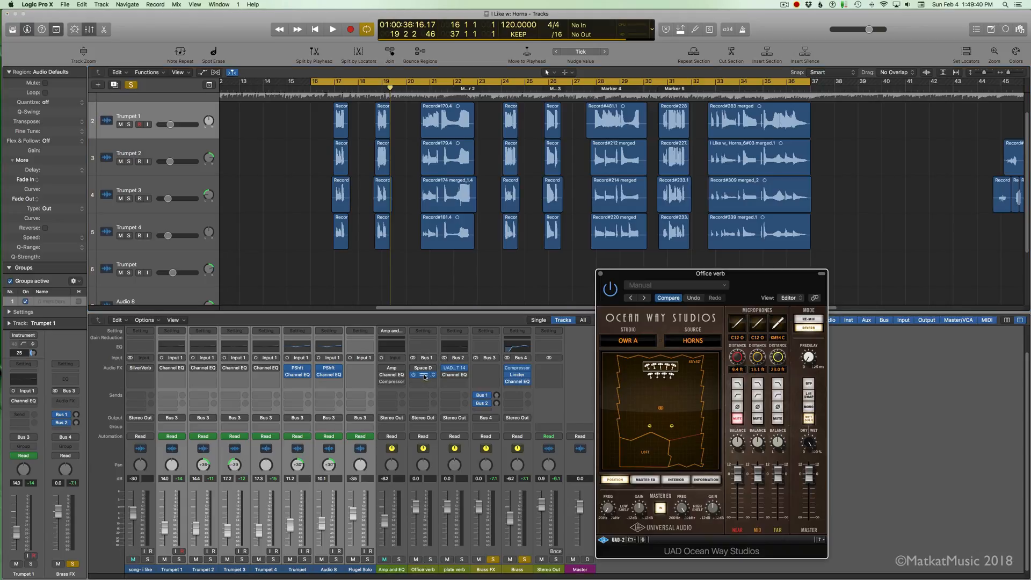
click(601, 274)
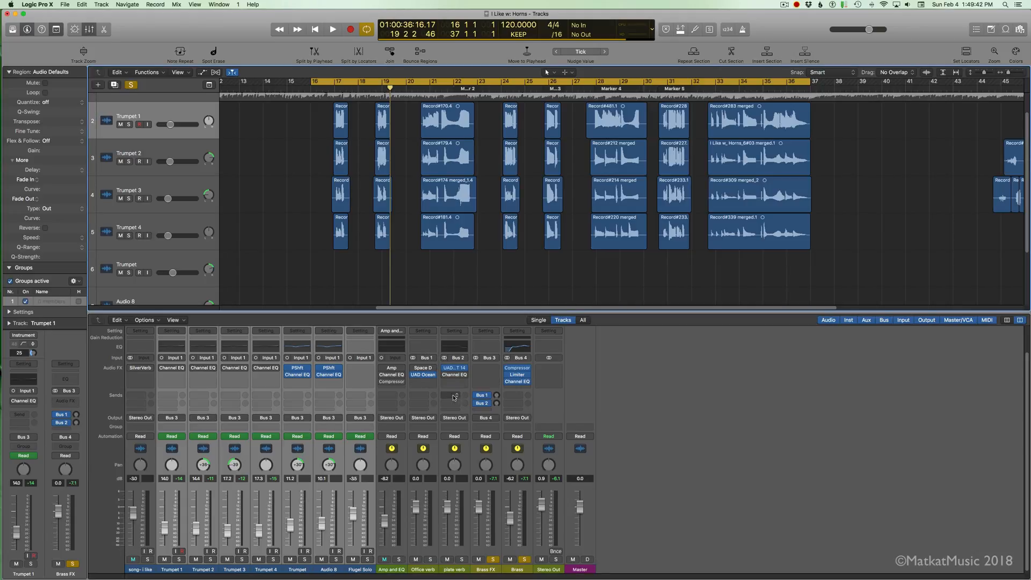
click(454, 368)
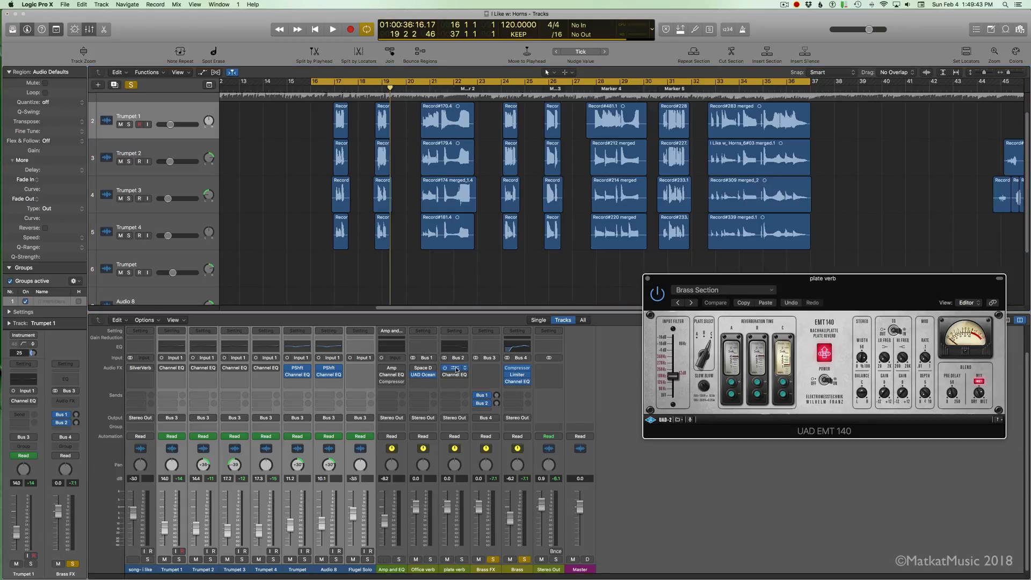
click(648, 278)
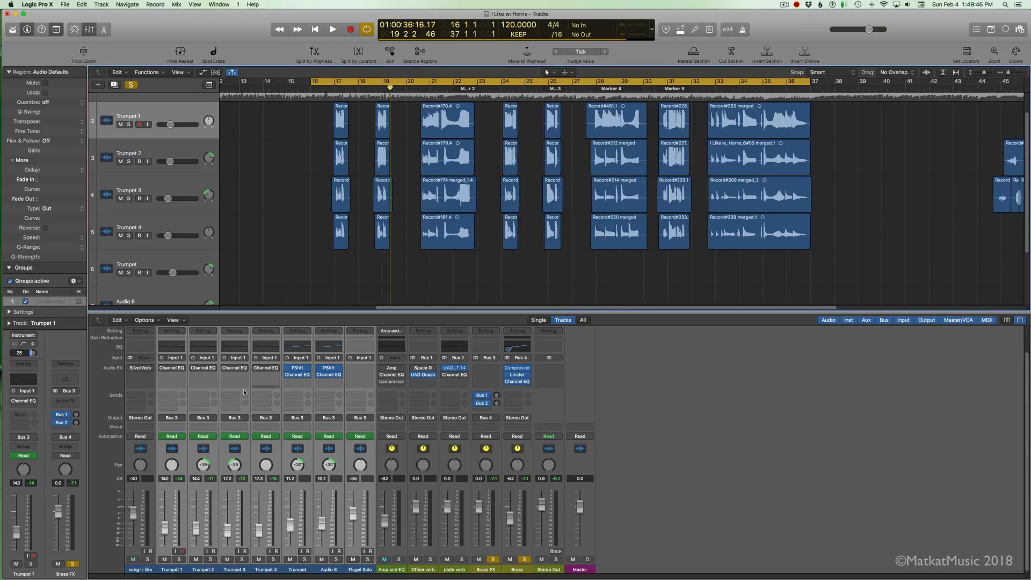
Step: Trace the routing from Trumpet 1's Bus 3 output to Brass FX, the two reverb channels and Stereo Out
double_click(172, 419)
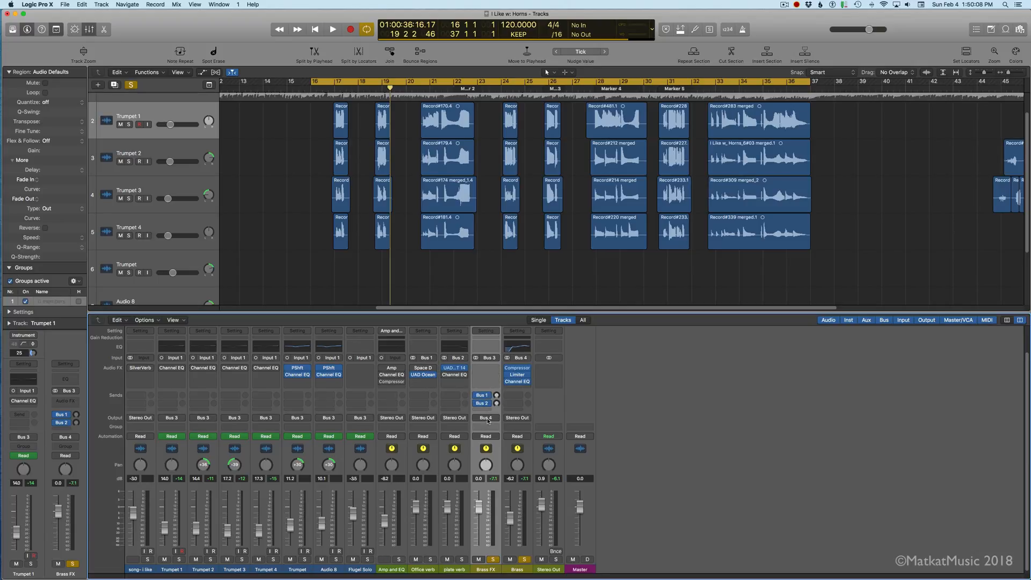
click(432, 421)
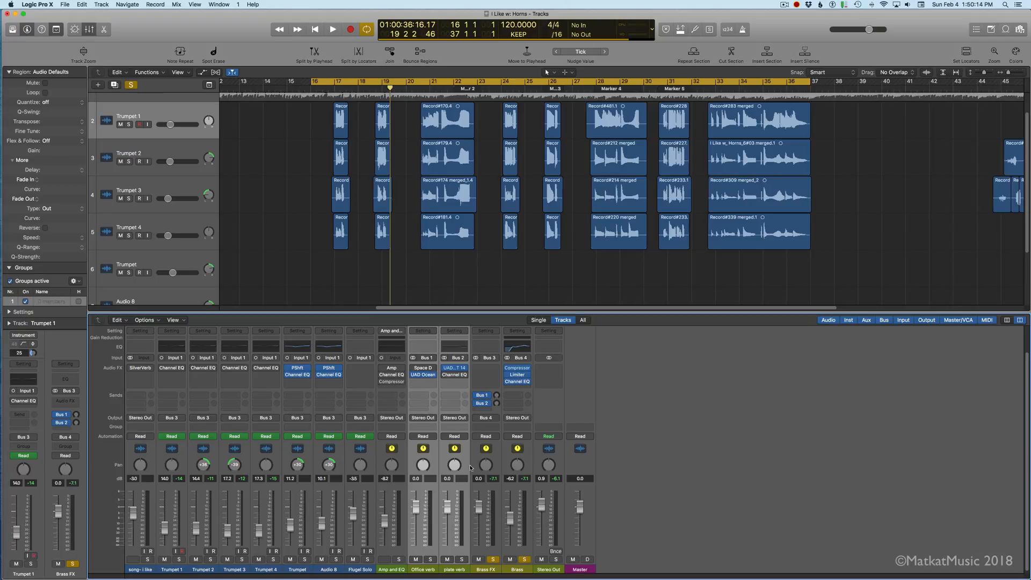
click(561, 415)
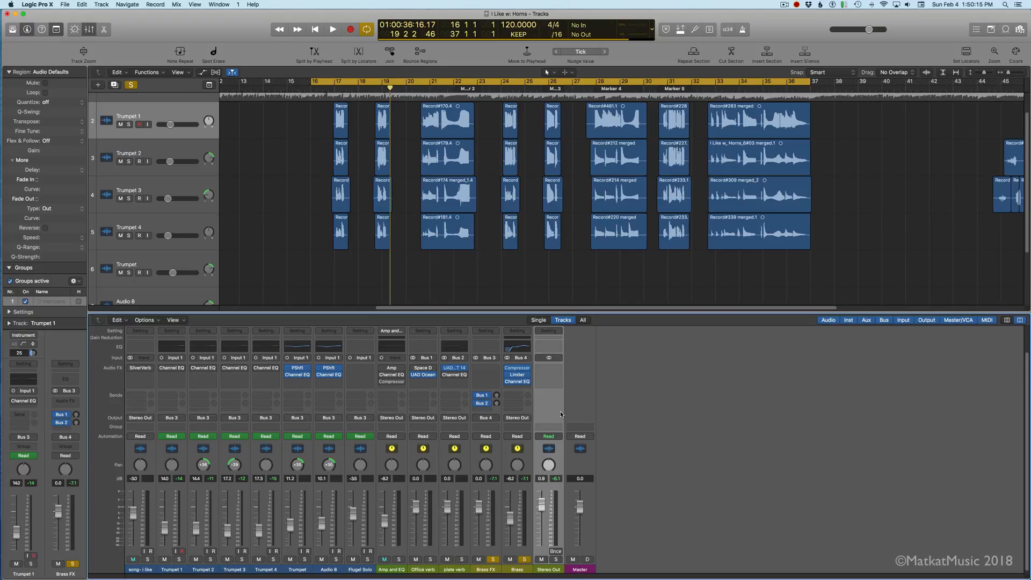
click(435, 421)
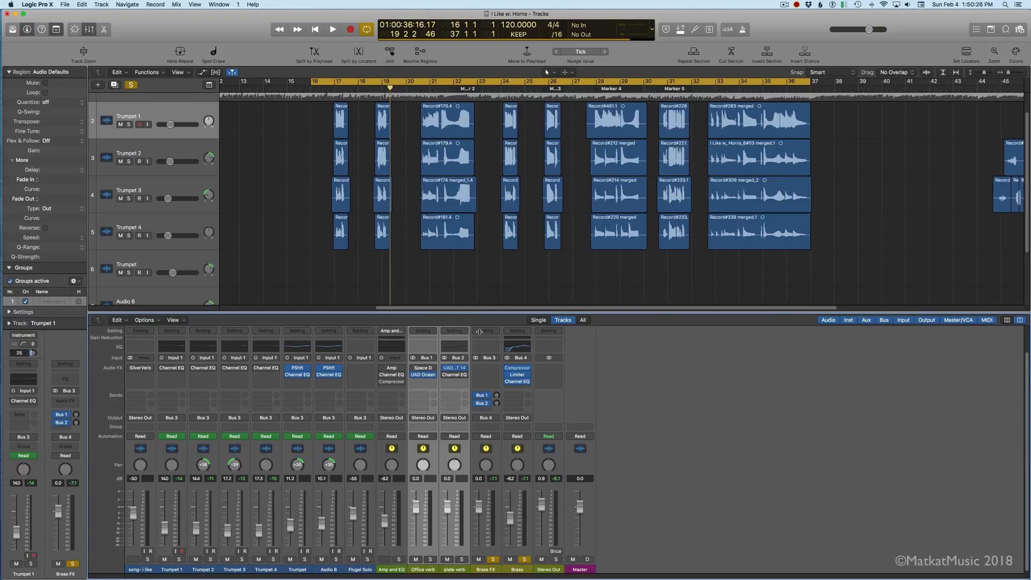
Step: Inspect the Compressor and Limiter settings on the Brass channel
click(529, 414)
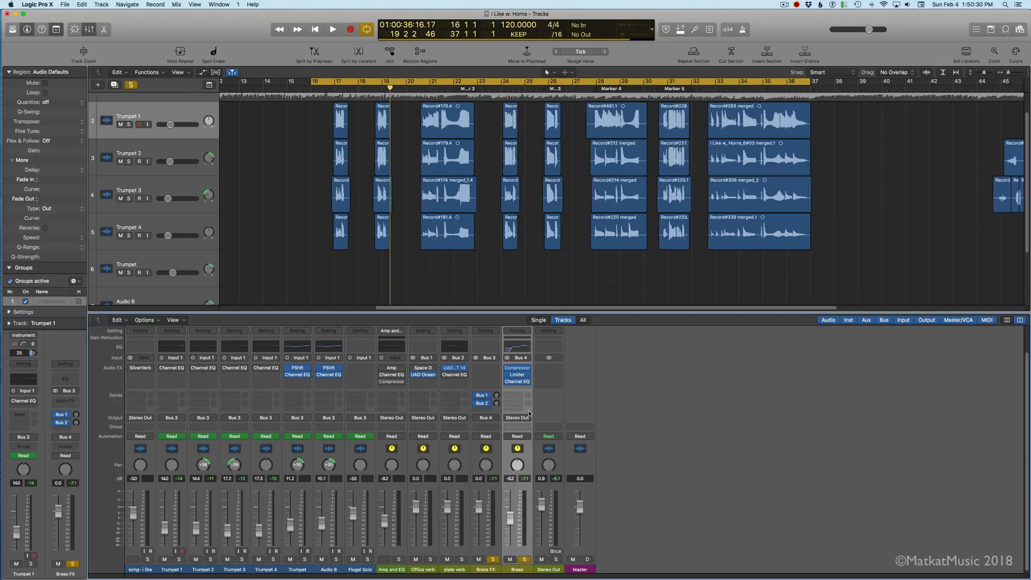
click(519, 368)
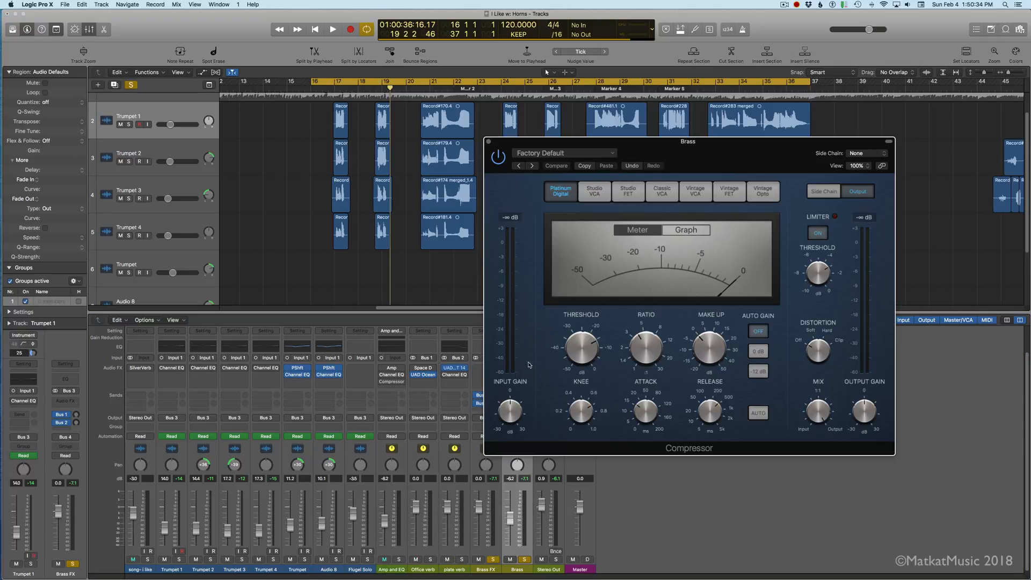
click(489, 142)
mouse_move(519, 375)
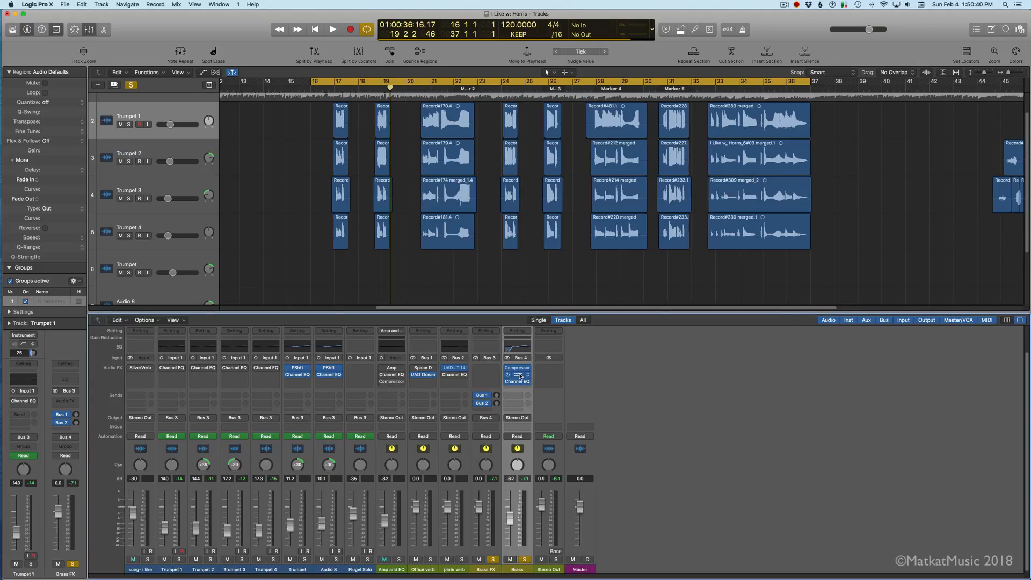
click(520, 376)
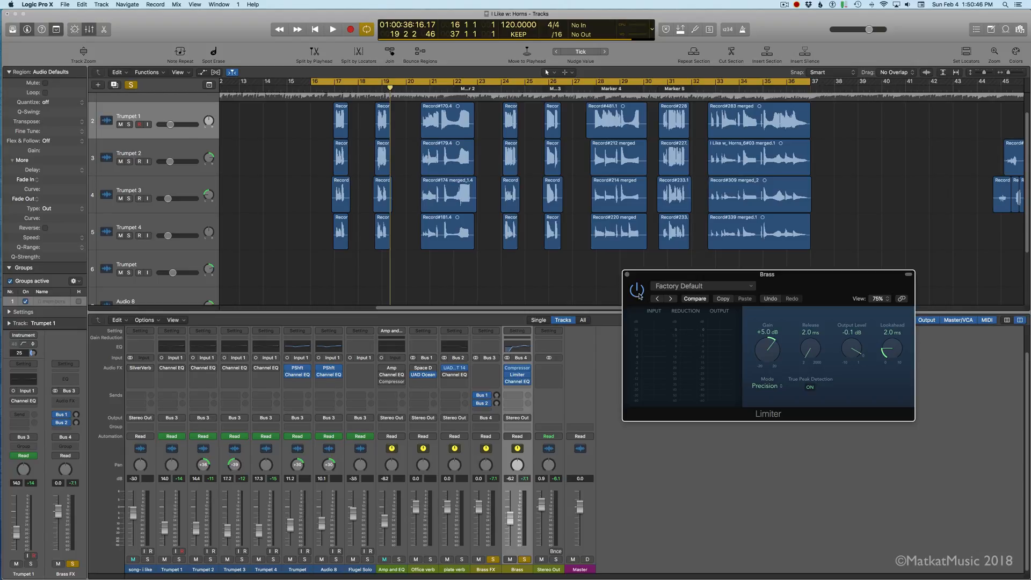
click(627, 274)
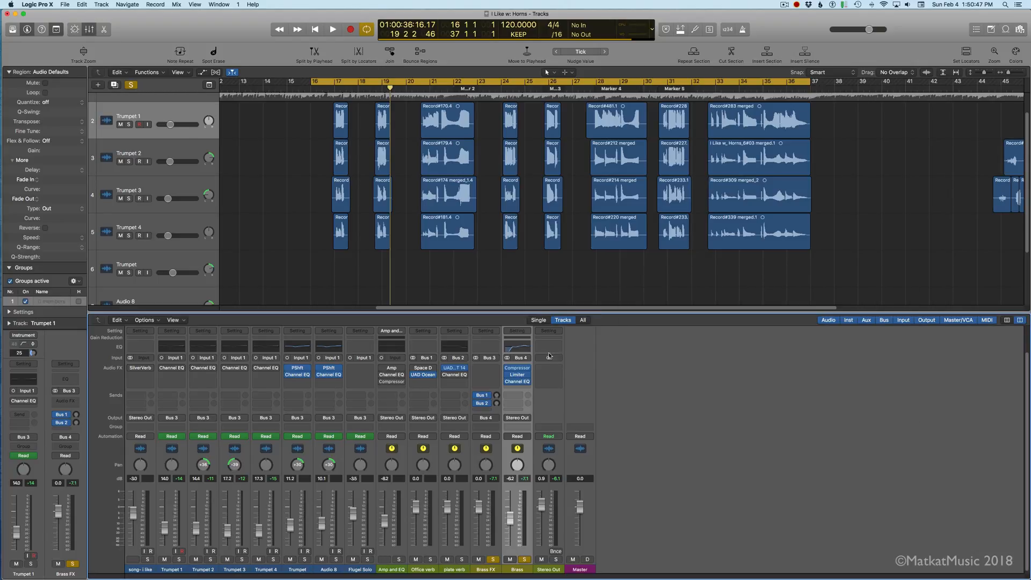
Step: Set the Brass channel's high-mid Channel EQ bell to 4750 Hz with +4.5 dB gain
click(518, 381)
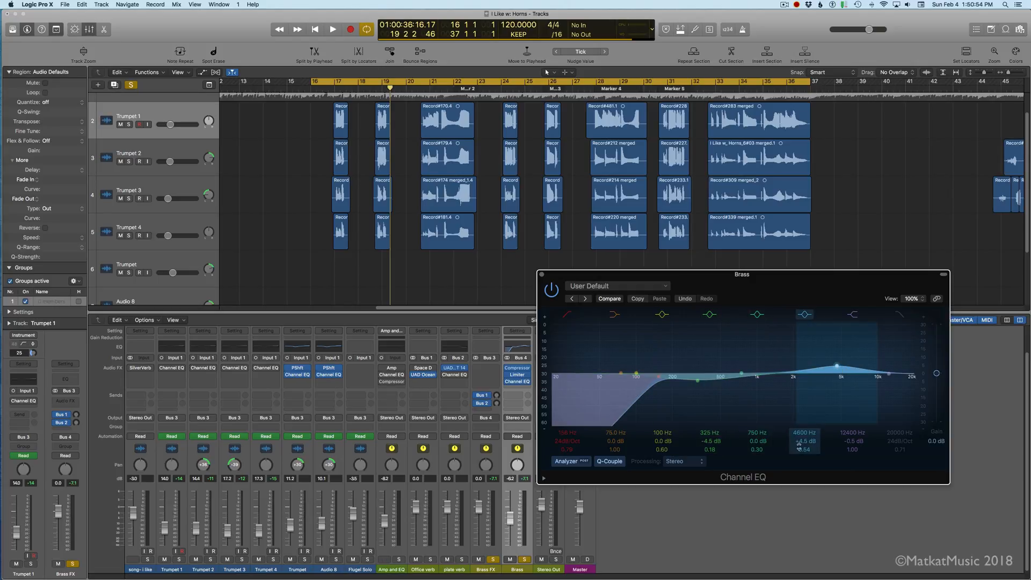
drag(837, 366, 840, 368)
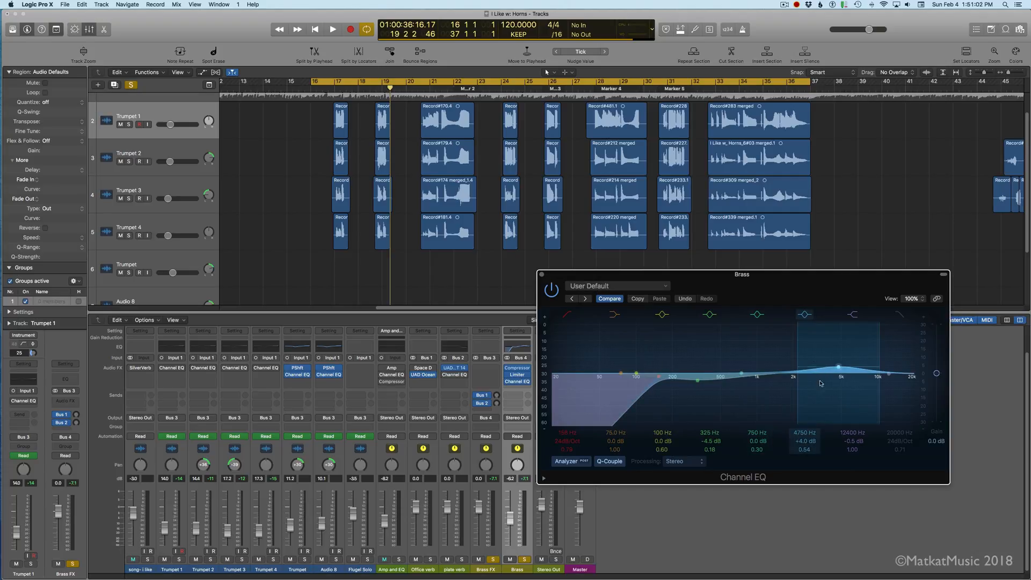
drag(852, 368, 853, 364)
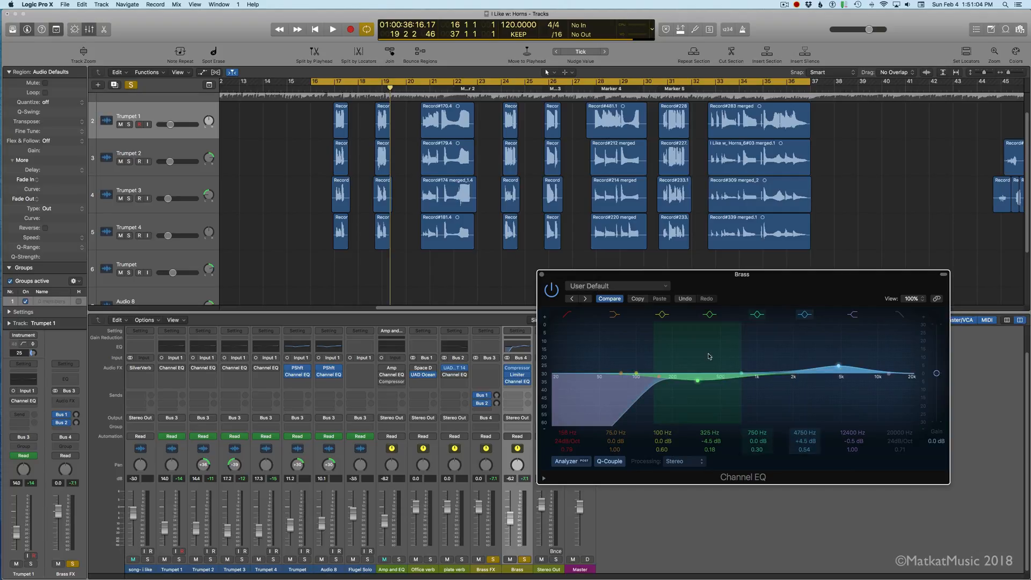
click(542, 275)
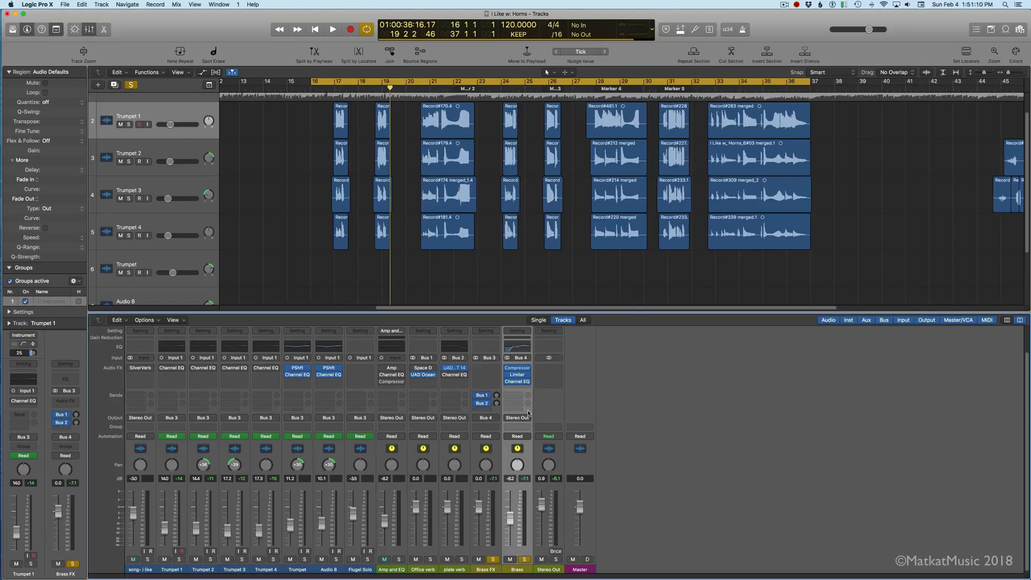
Step: Select the Brass FX channel and play back the horns briefly with Brass FX and Brass soloed
click(499, 412)
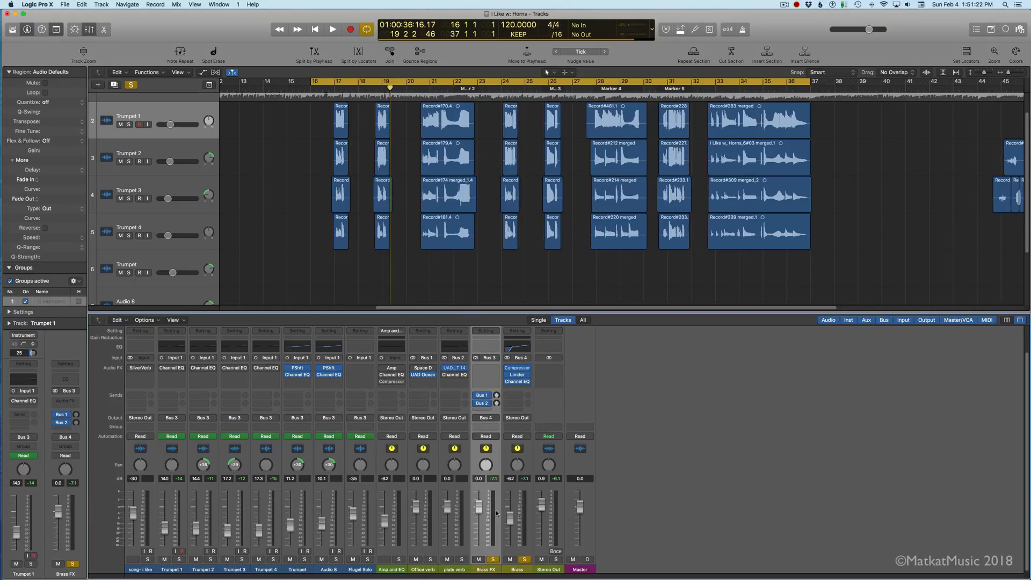
key(space)
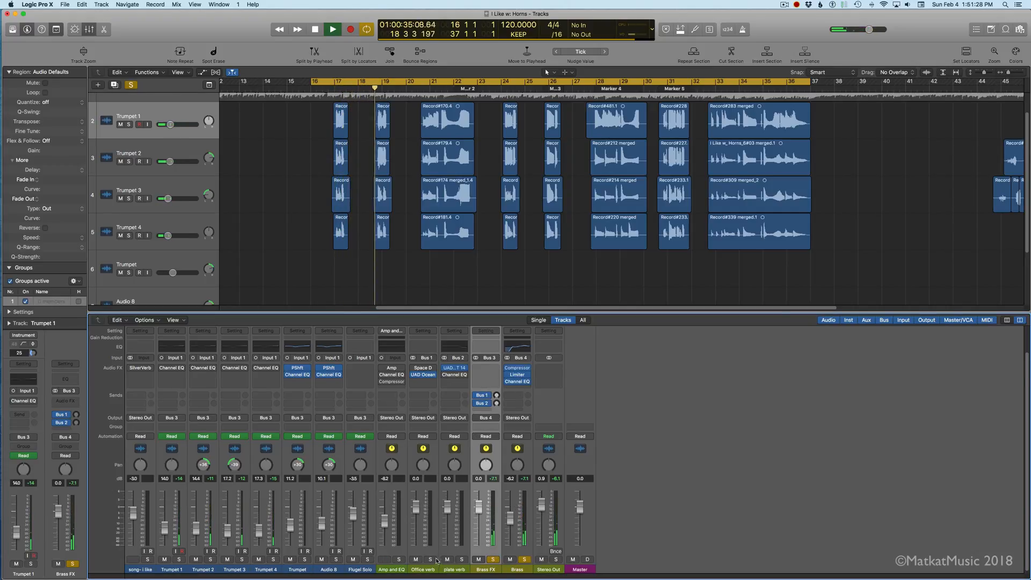
key(space)
Step: Solo Office verb instead of Brass FX and Brass, and audition it with Brass FX's Bus 1 send raised
click(493, 559)
click(524, 559)
click(431, 560)
mouse_move(497, 396)
mouse_down()
mouse_move(498, 359)
mouse_move(497, 400)
mouse_up()
key(space)
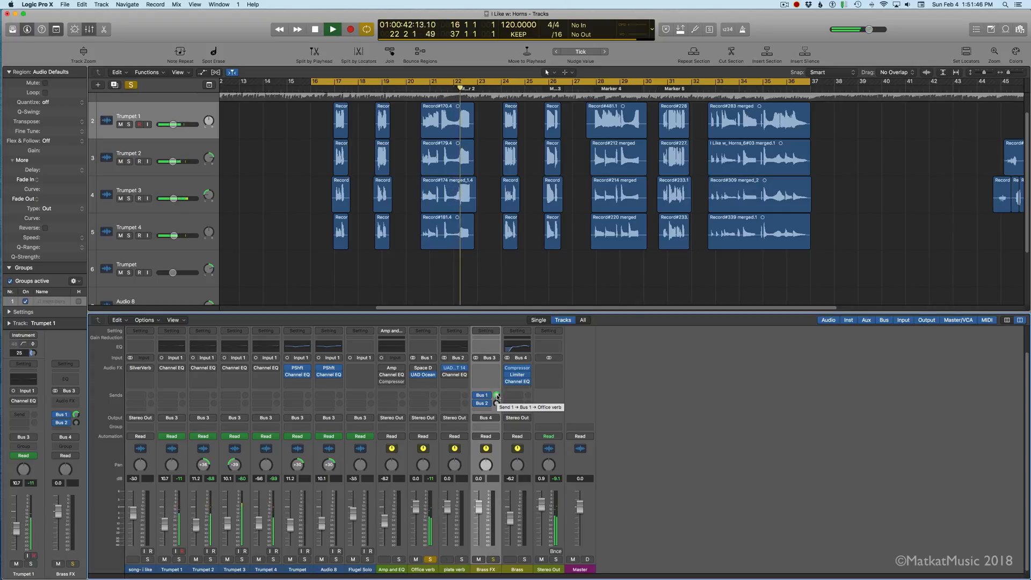
key(space)
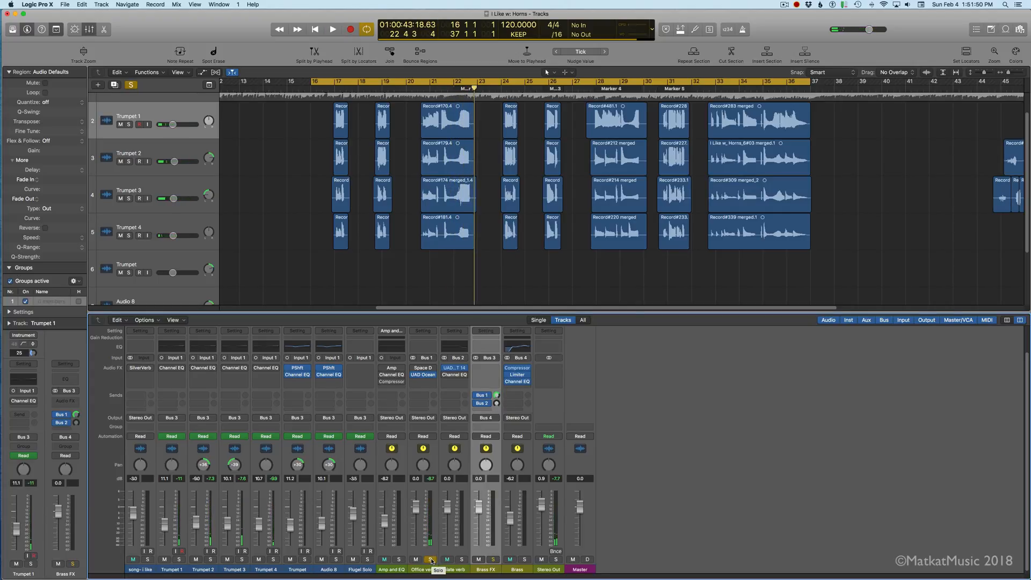
Step: Solo plate verb instead of Office verb, and audition it with Brass FX's Bus 2 send raised
click(430, 560)
click(462, 560)
drag(497, 412, 498, 428)
key(space)
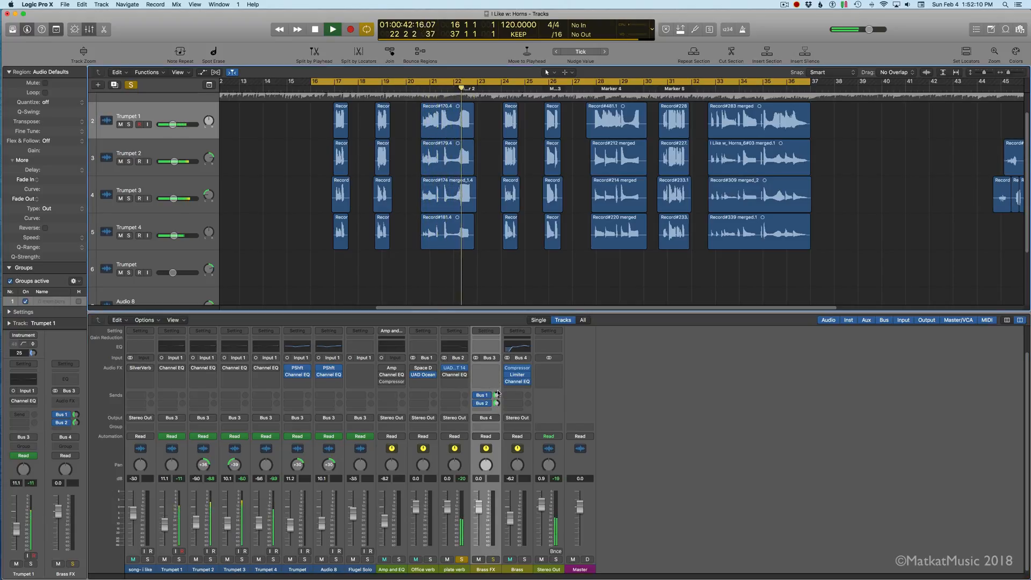
key(space)
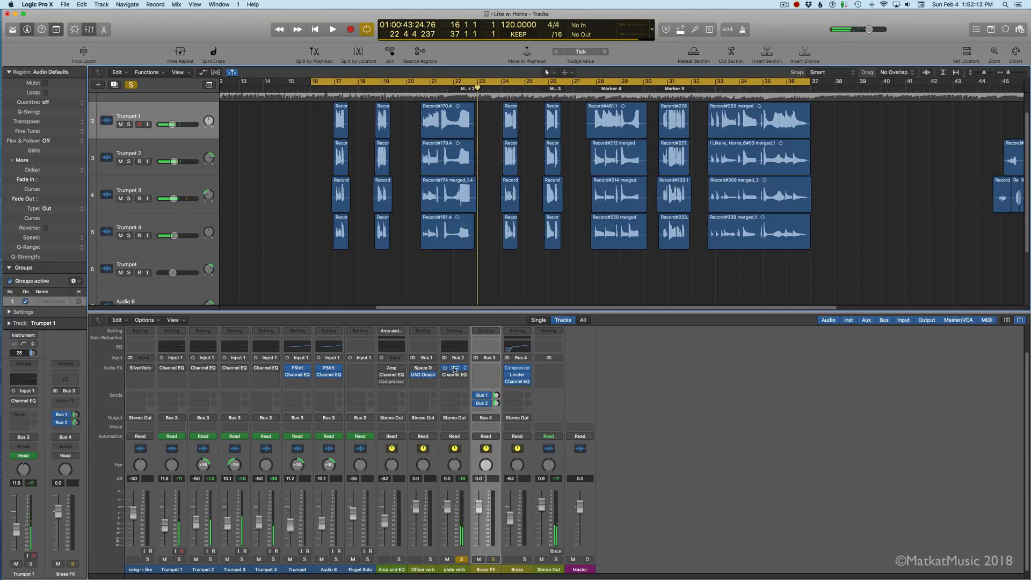
Step: Open the UAD EMT 140 on plate verb and listen to the soloed plate reverb again
click(456, 370)
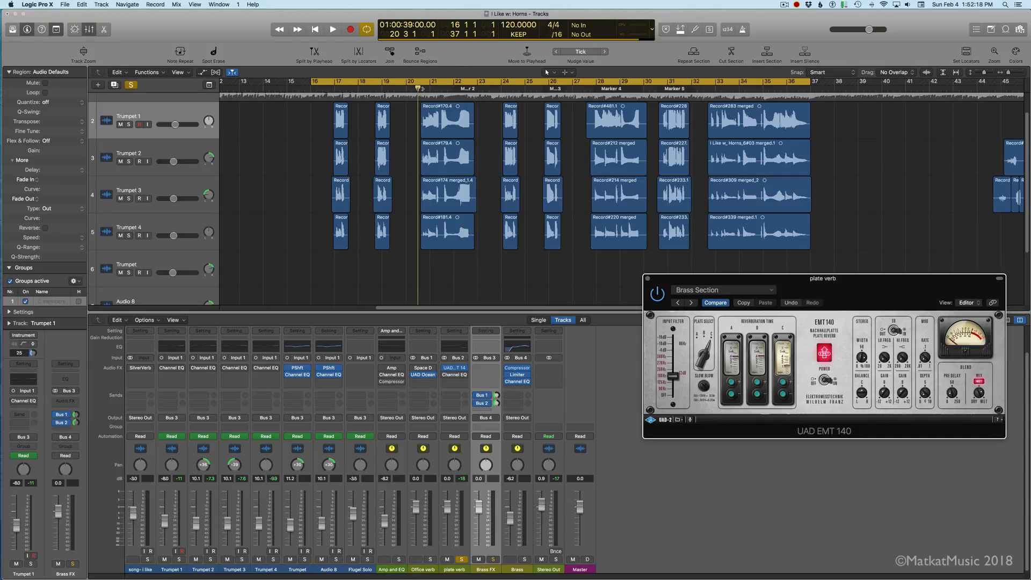
key(space)
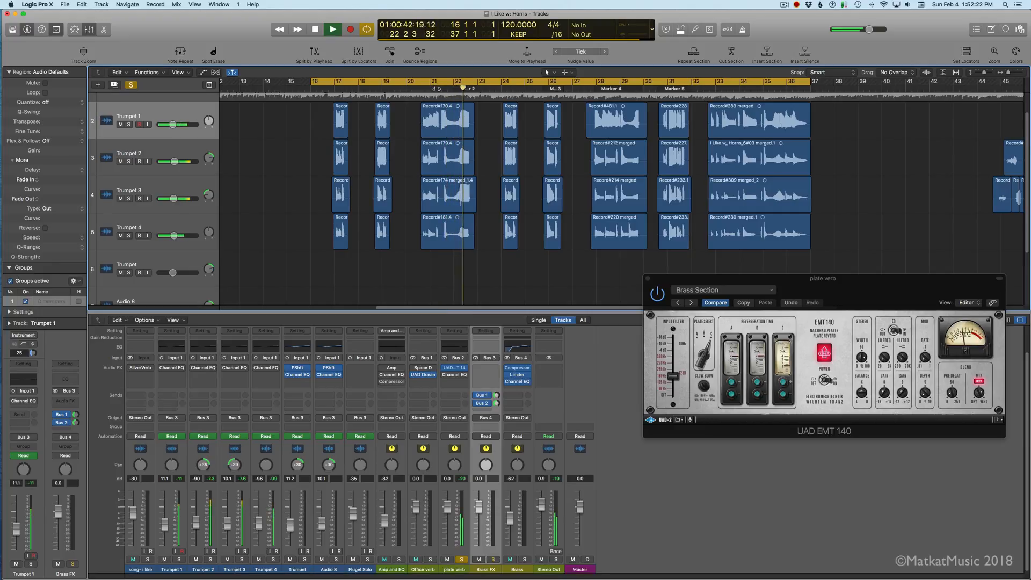
key(space)
Step: Loop playback from 20 3 1 to 23 2 1 with Brass FX soloed alongside plate verb
click(421, 83)
drag(420, 83, 483, 94)
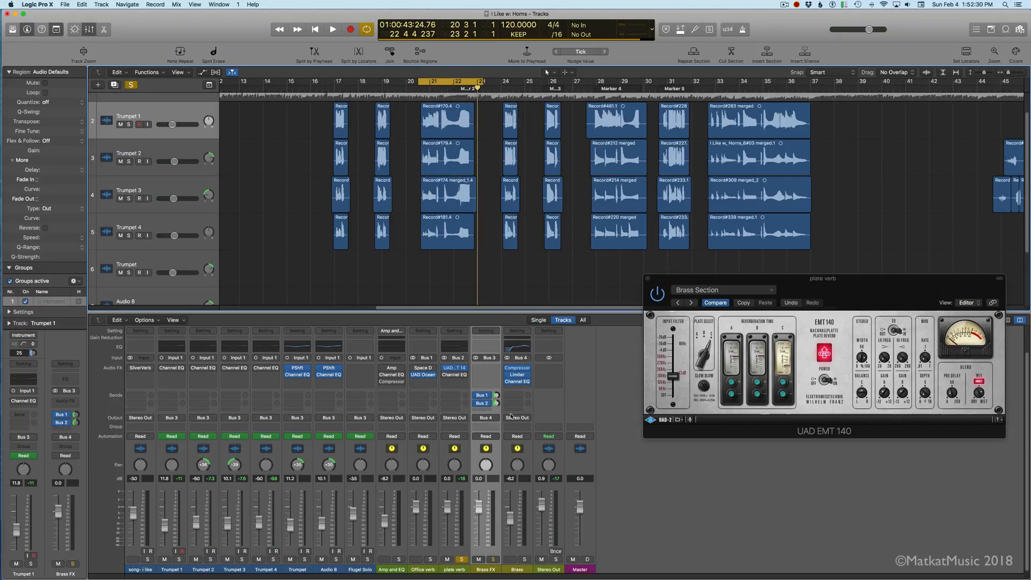
click(494, 560)
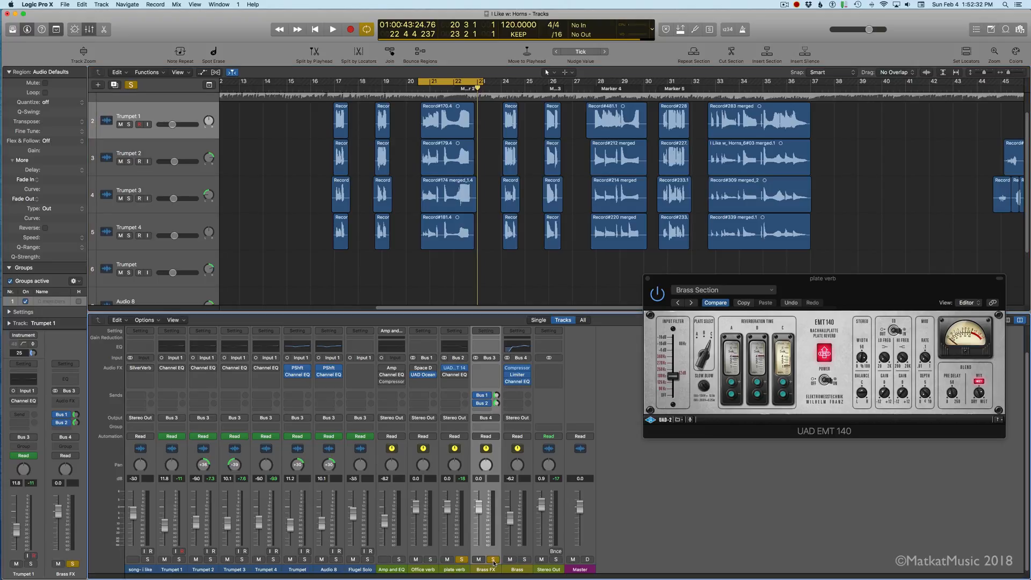
key(space)
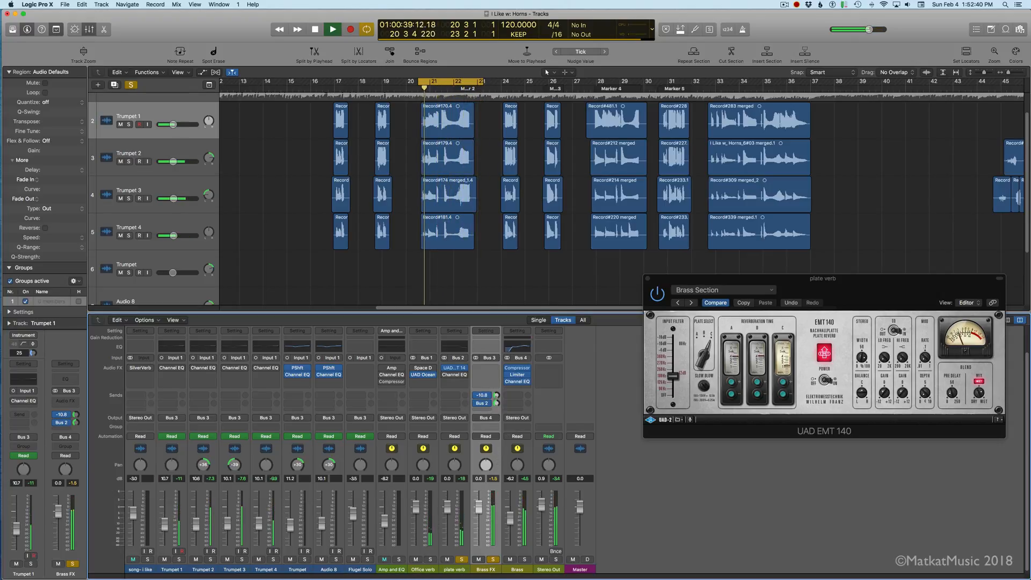
click(786, 367)
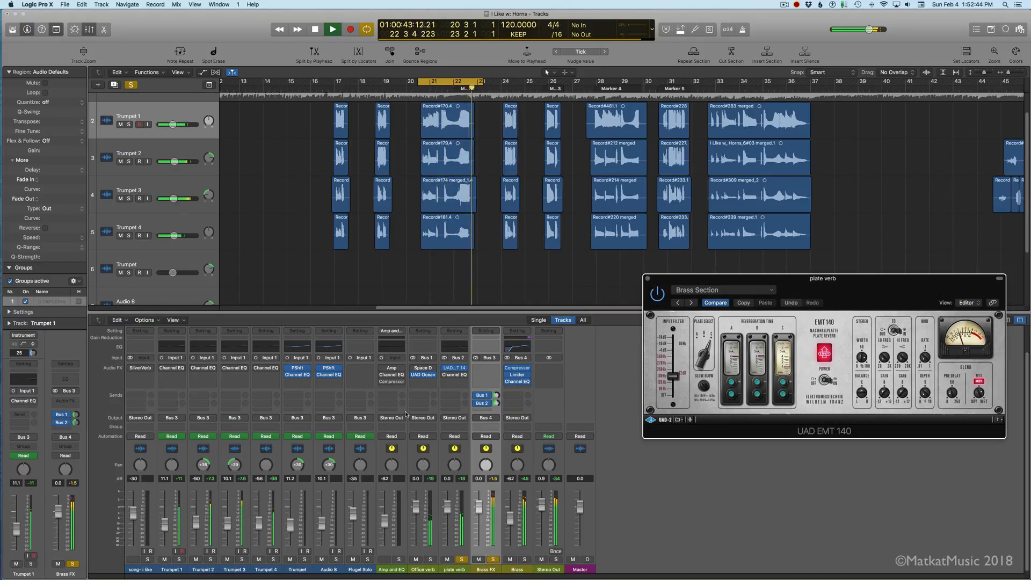
Step: Audition Brass FX's Bus 2 send, and loop playback with Brass soloed in place of Brass FX and plate verb
click(496, 403)
drag(496, 404, 497, 403)
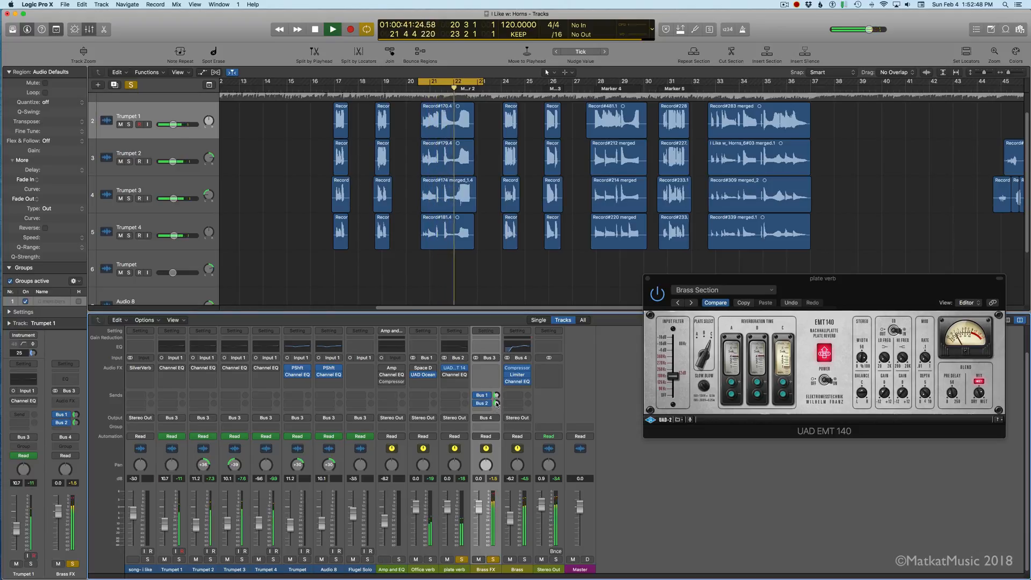
key(space)
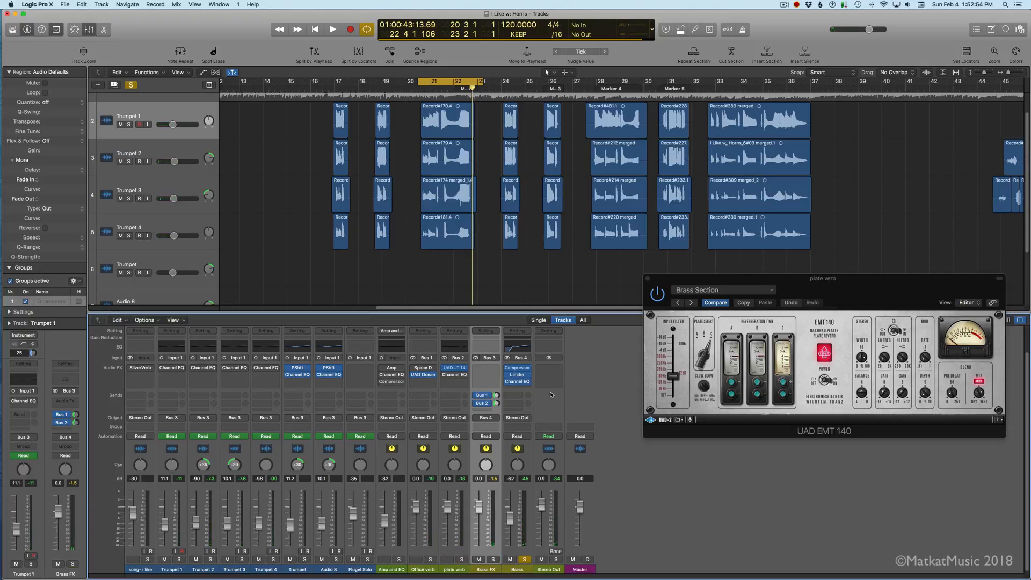
key(space)
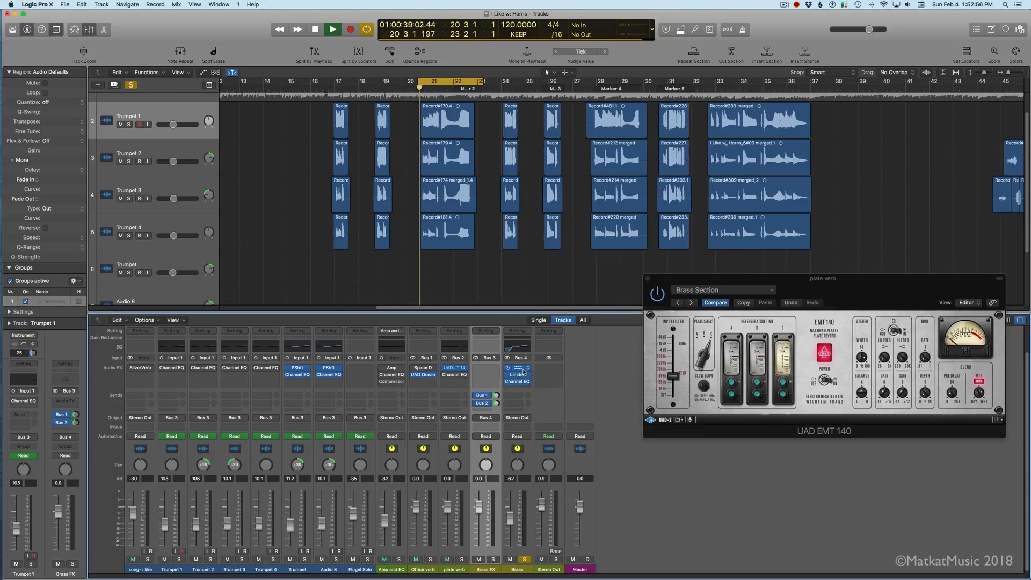
Step: Audition Brass with its Compressor bypassed, and inspect the settings of its Compressor and Limiter during looped playback
click(507, 368)
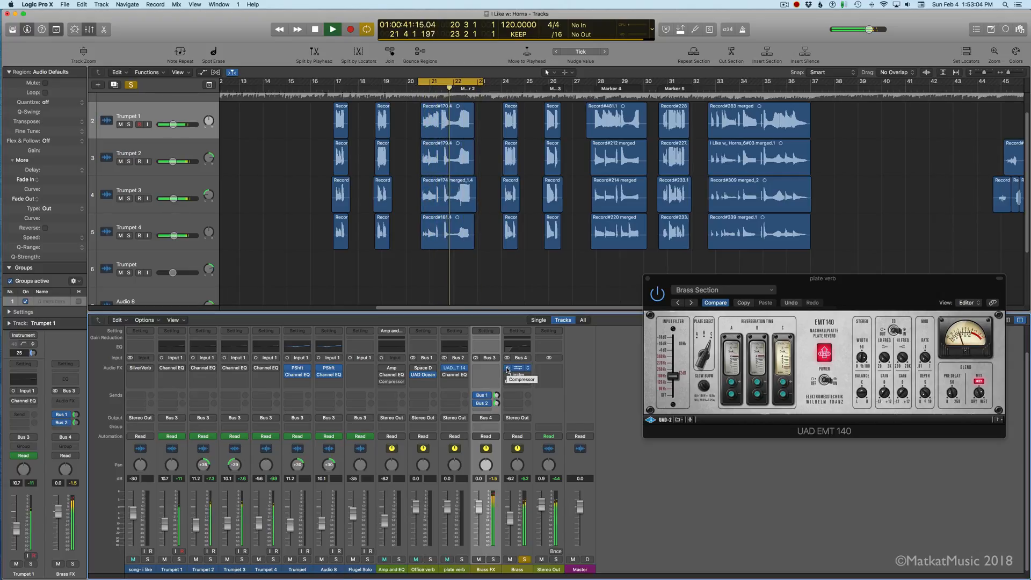
click(518, 369)
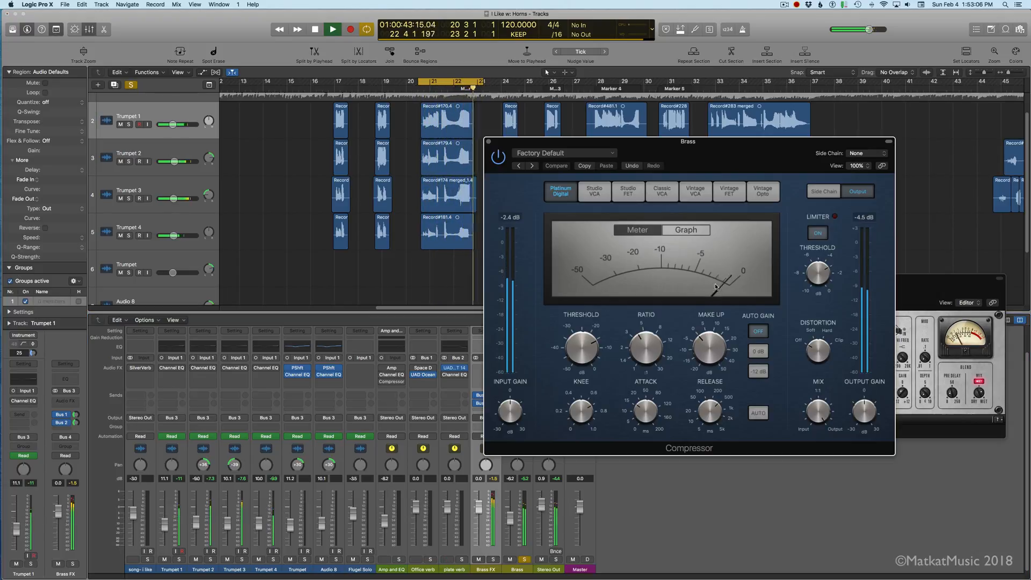
mouse_move(648, 414)
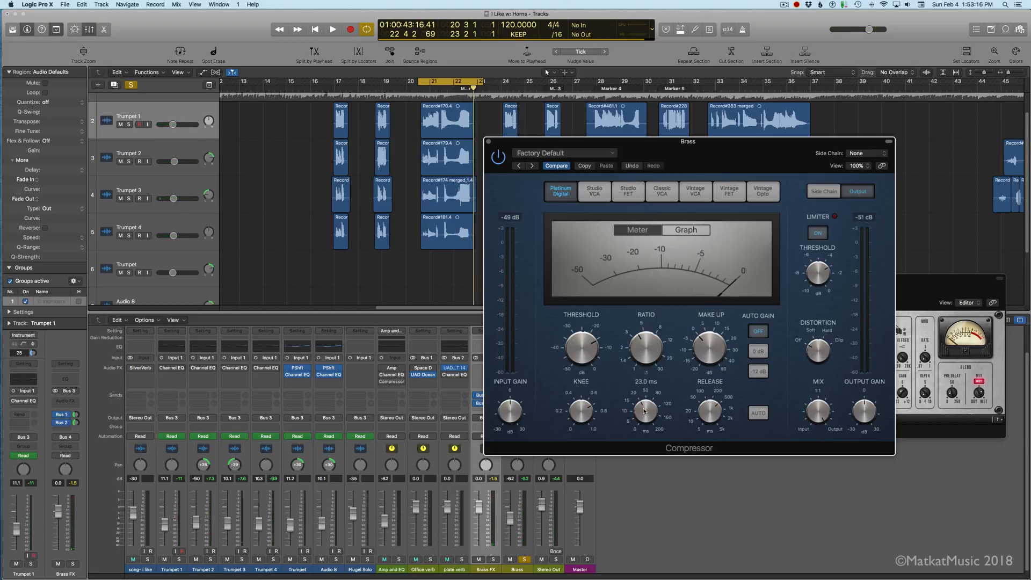
key(space)
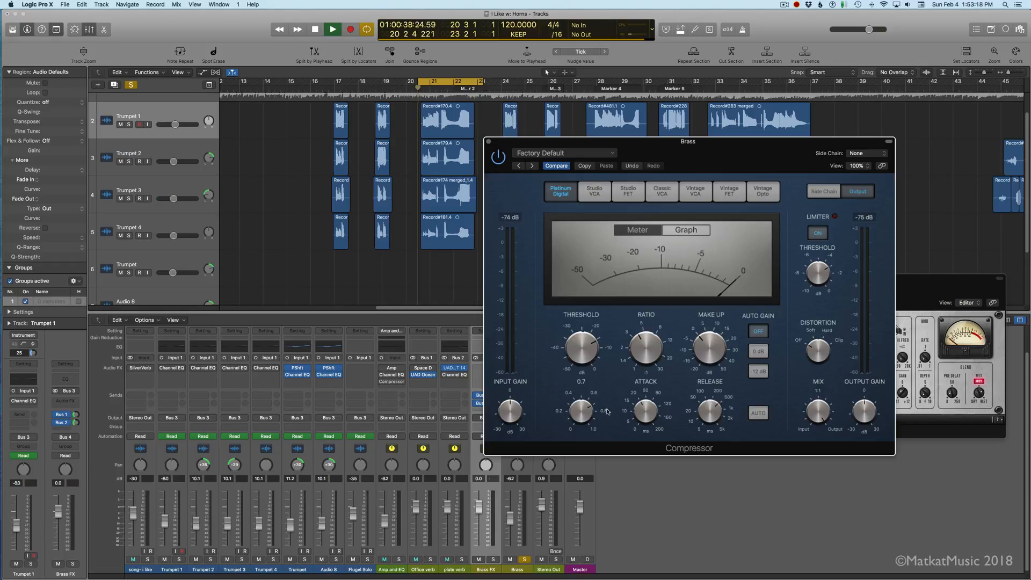
click(489, 141)
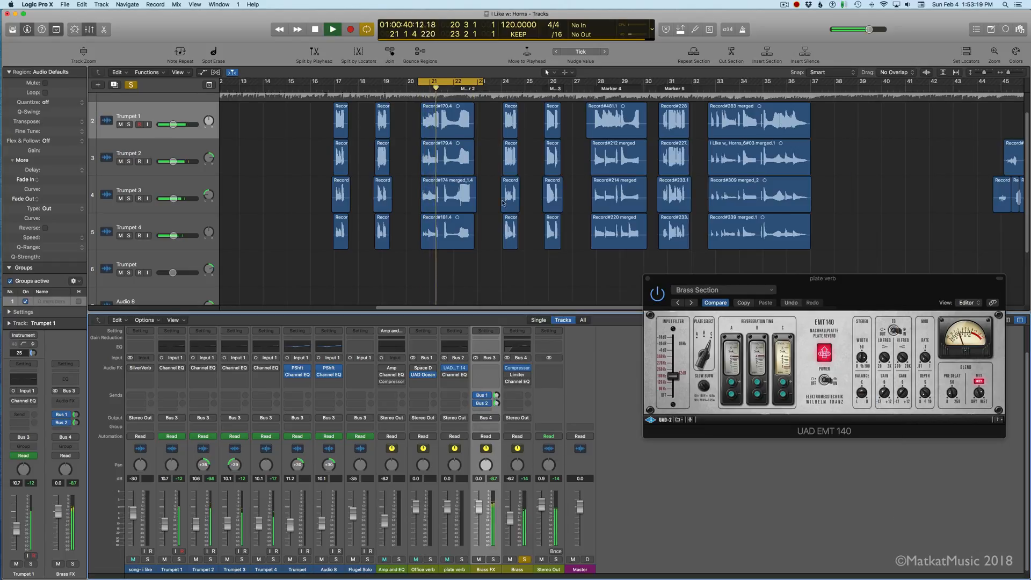
click(513, 375)
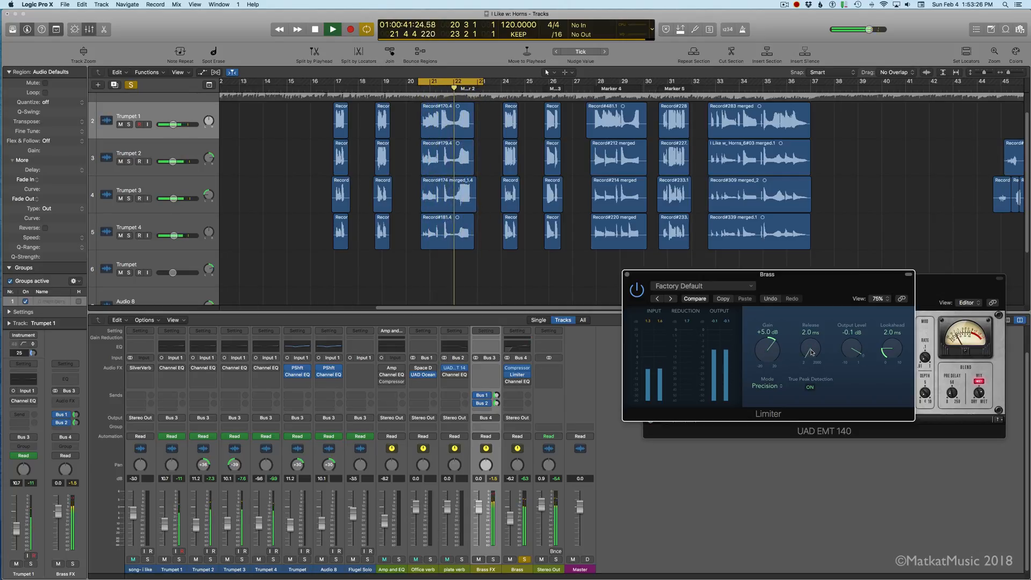
Step: In Brass's Channel EQ, set the high-mid boost to 5100 Hz at +2.5 dB and the low-mid cut to 385 Hz at -2.0 dB
click(510, 382)
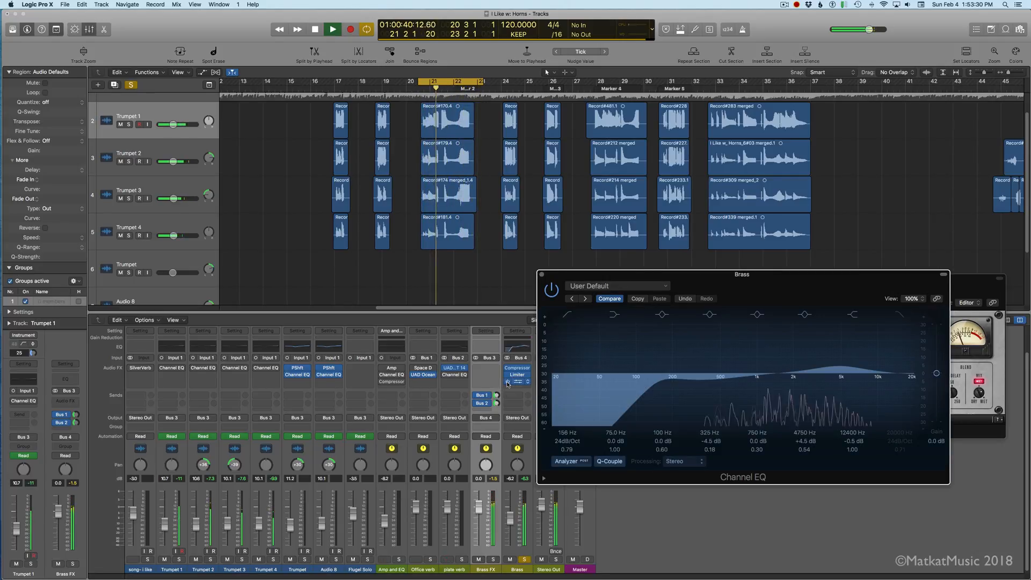
drag(838, 366, 842, 370)
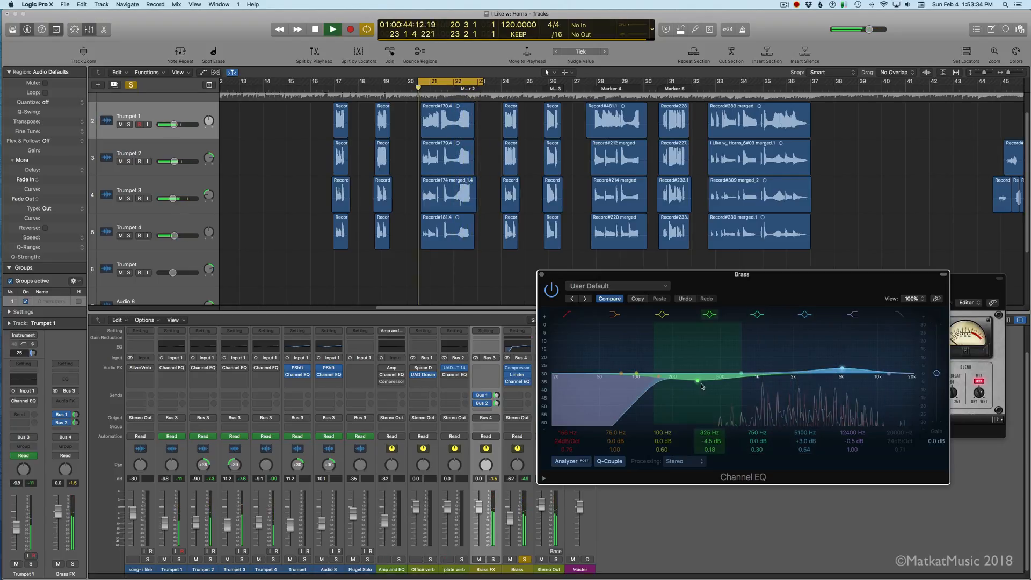
drag(697, 381, 705, 377)
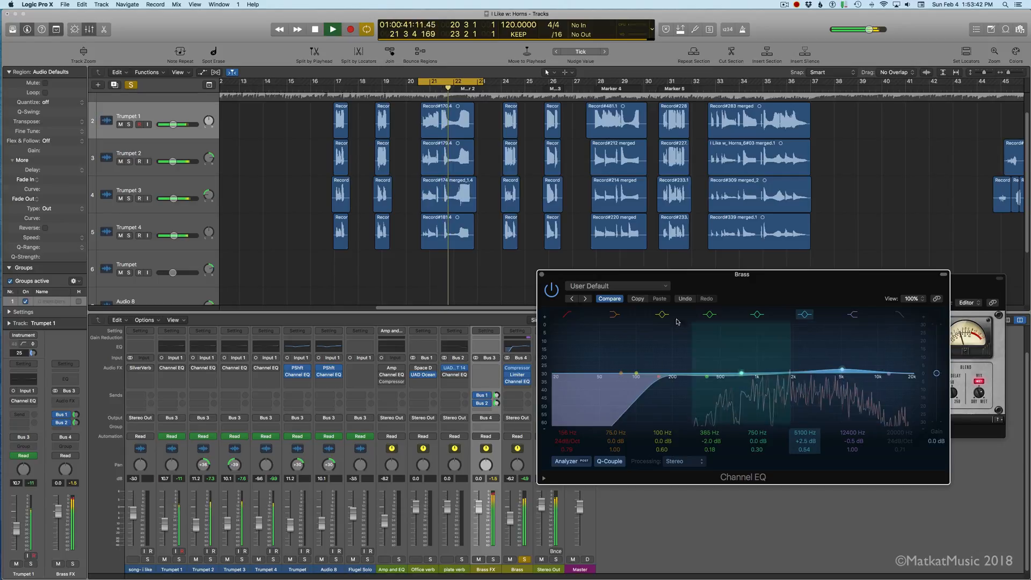
Step: Compare Brass with its Channel EQ bypassed and enabled during looped playback, leaving the EQ enabled
click(551, 291)
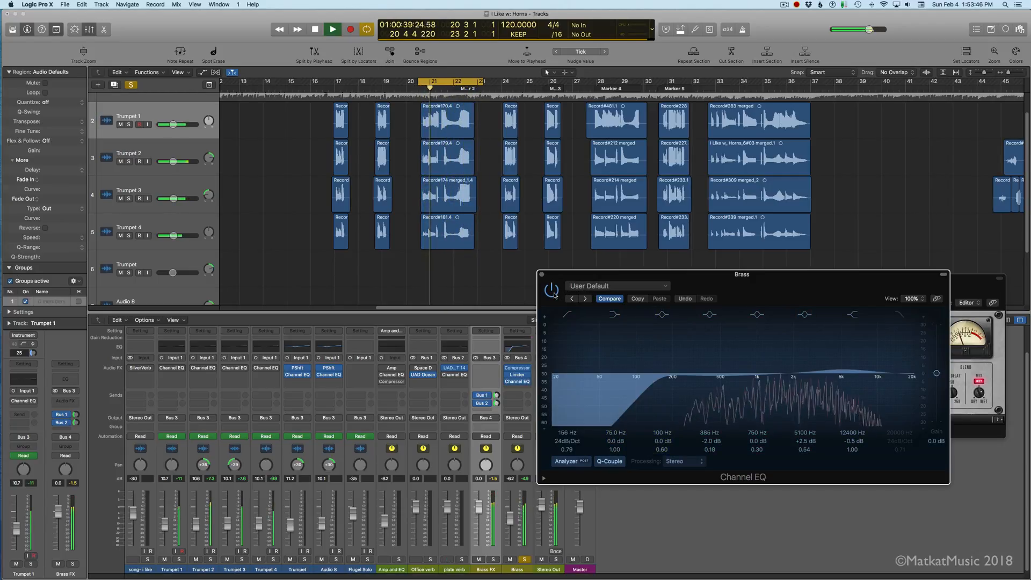
click(552, 290)
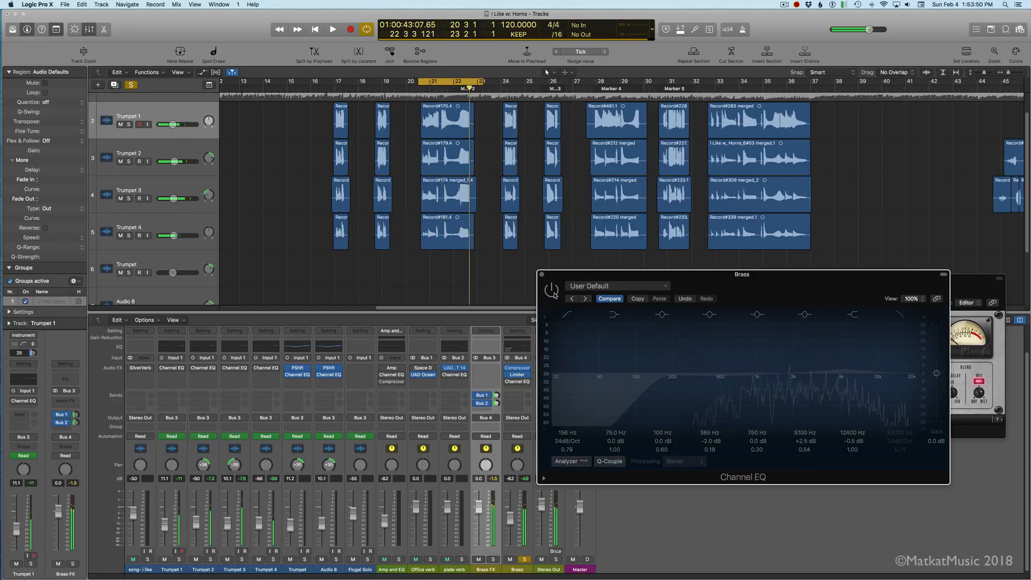
key(space)
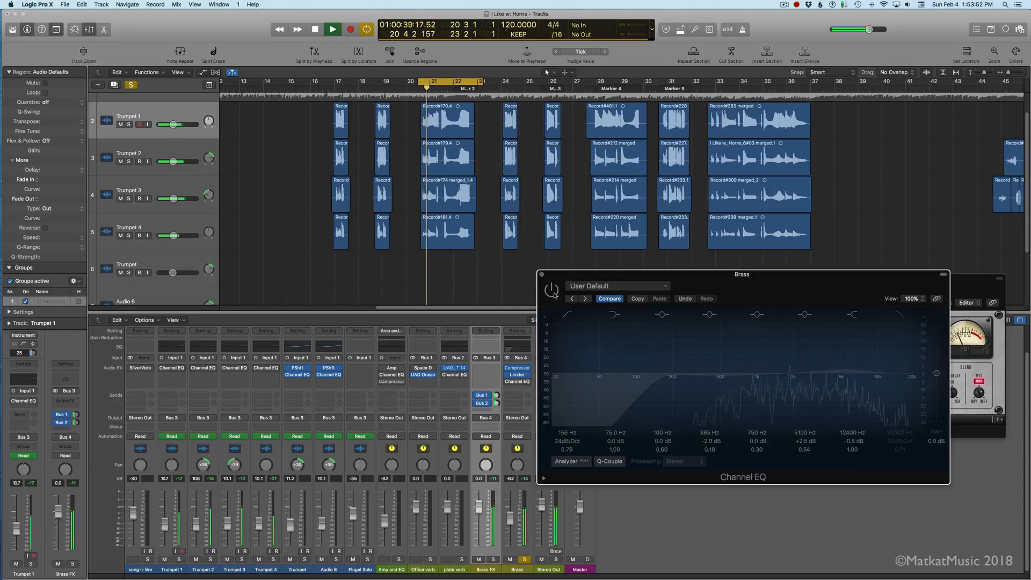
click(553, 292)
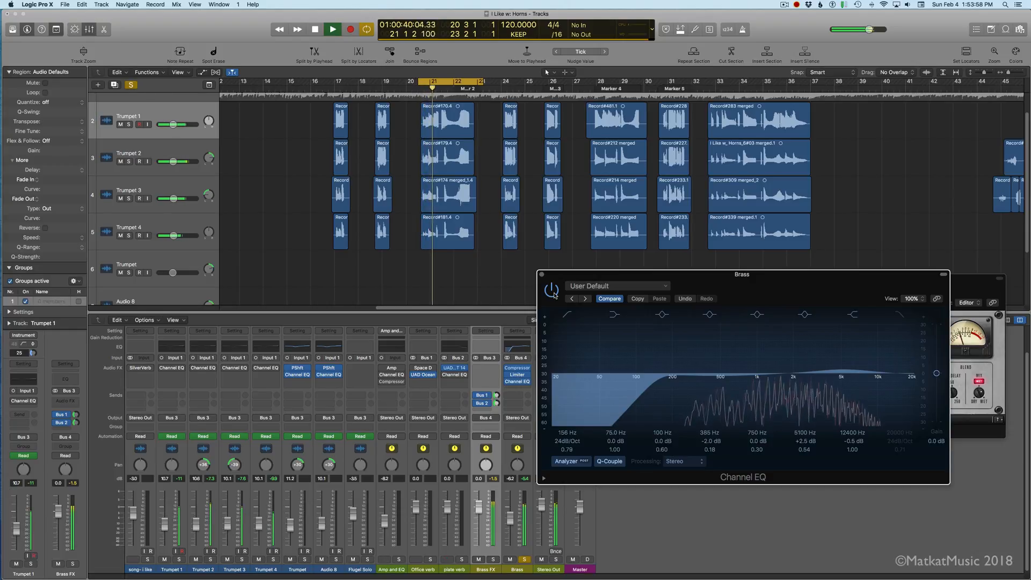
click(552, 292)
click(554, 294)
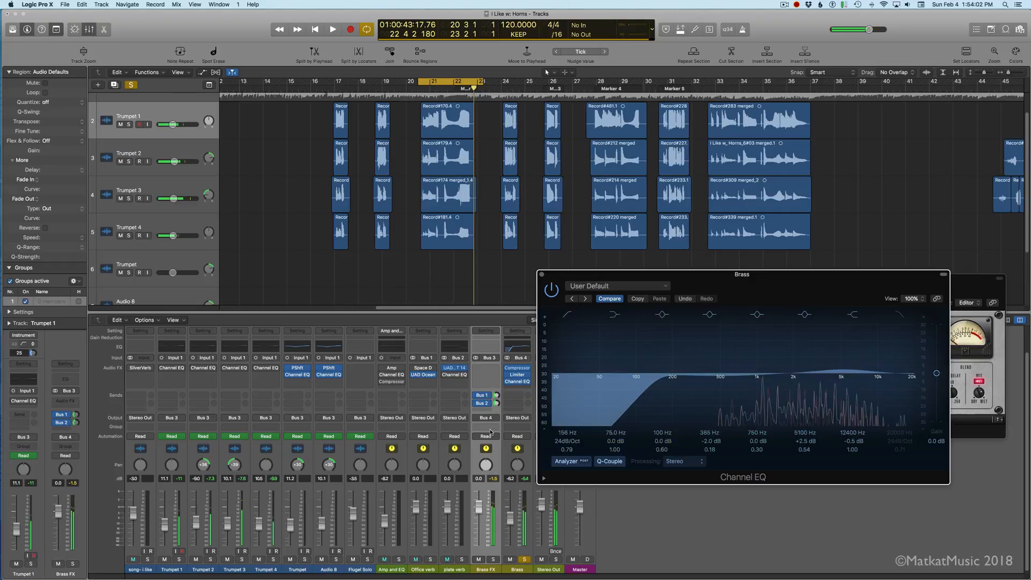
Step: Solo Brass FX, Office verb and plate verb alongside Brass, and listen to the looped section
click(493, 560)
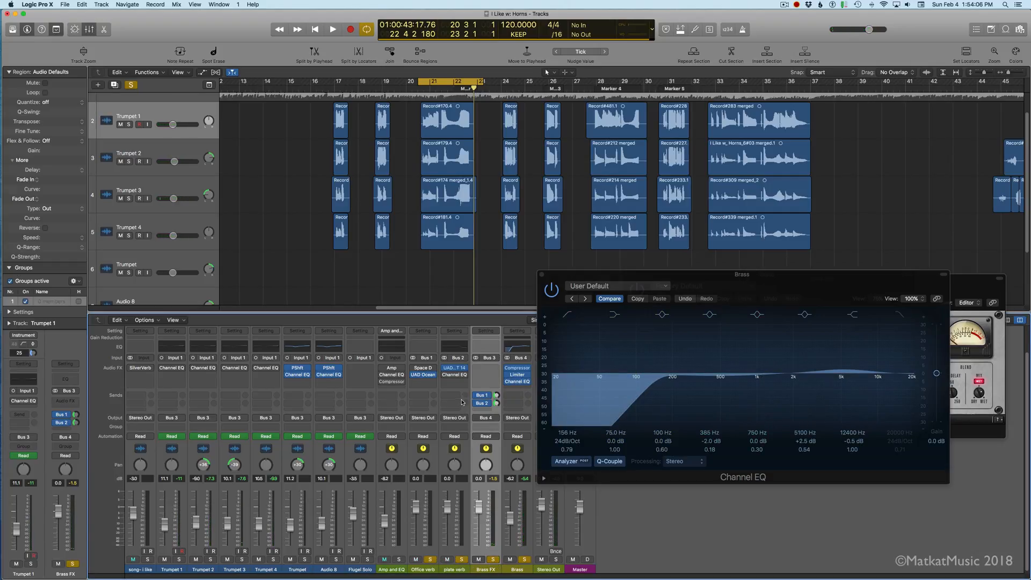
key(space)
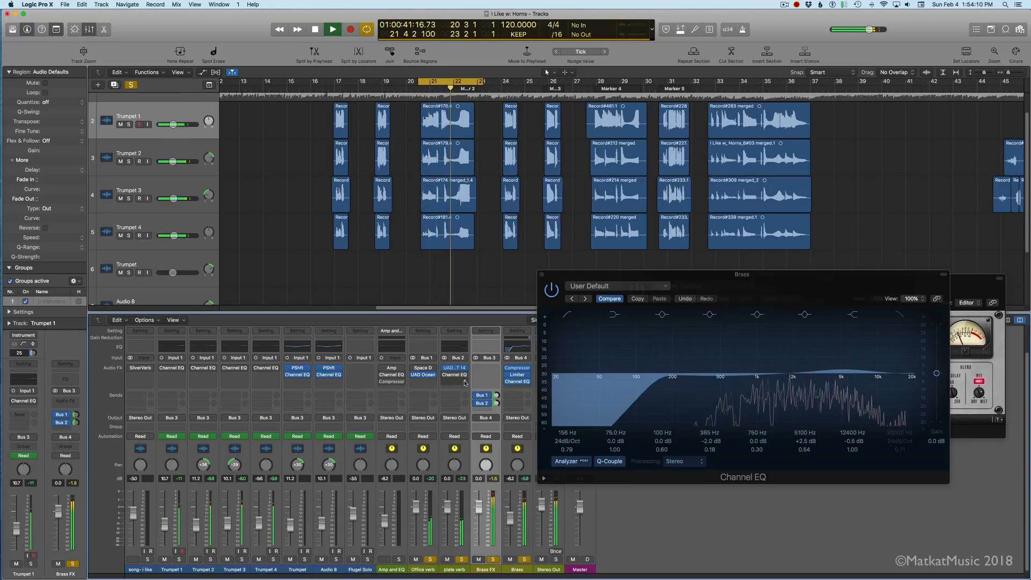
key(space)
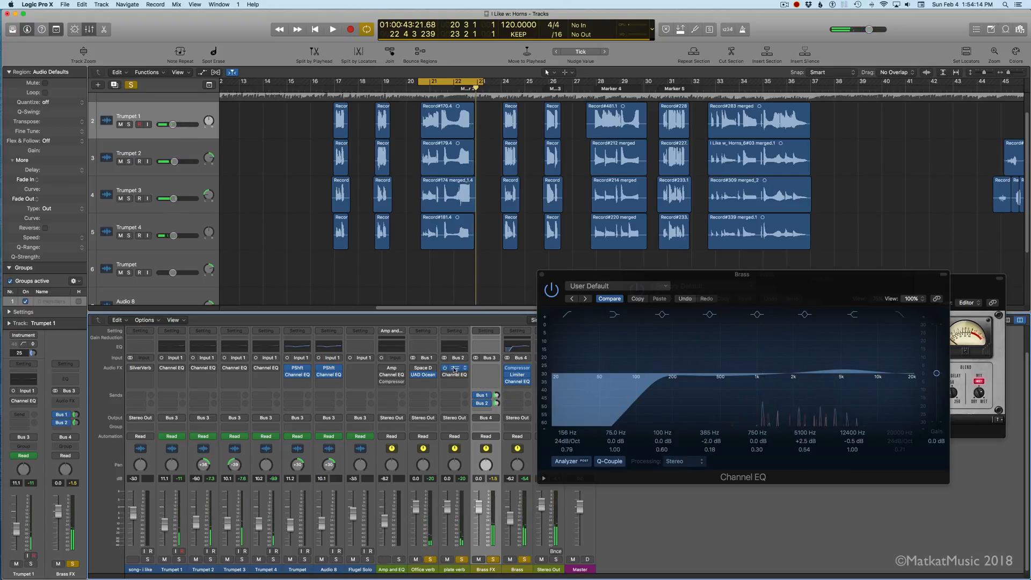
Step: Open the UAD EMT 140 on plate verb, switch it to plate B, and audition the brass with it
click(454, 369)
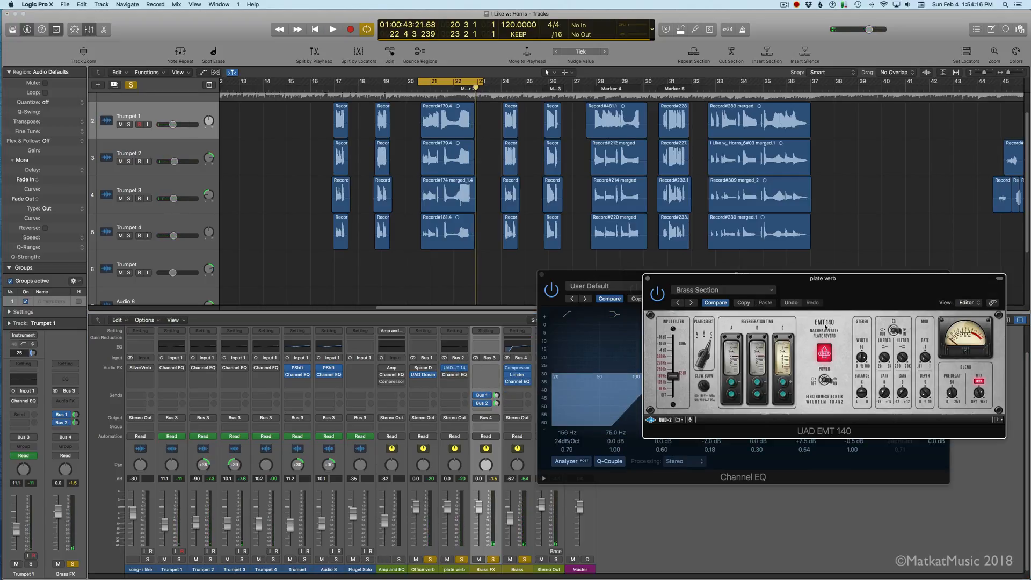
click(758, 338)
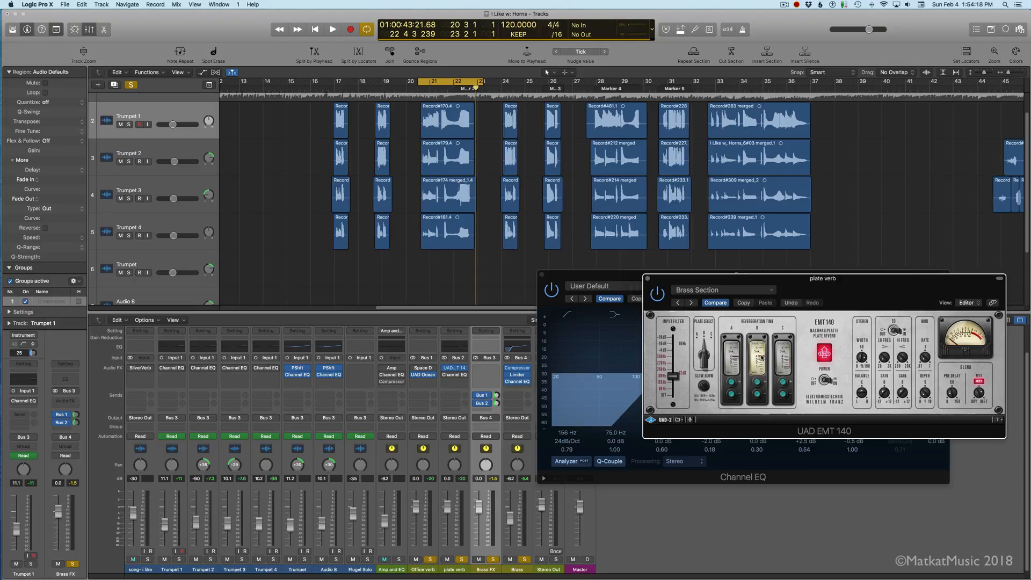
key(space)
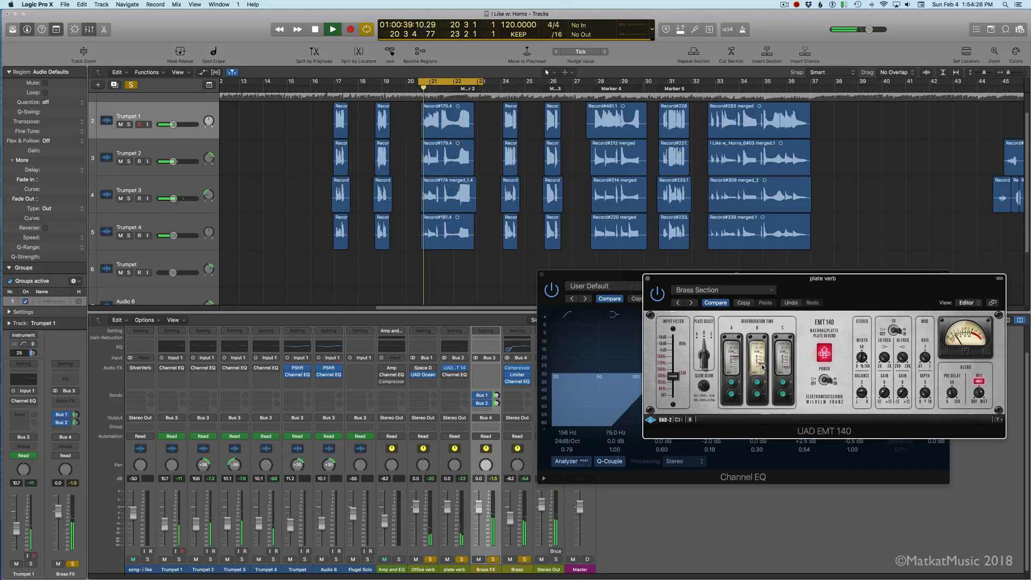
Step: Audition UAD Ocean Way Studios on Office verb with plate verb muted, and cancel the sound-content installation request
click(460, 560)
click(431, 560)
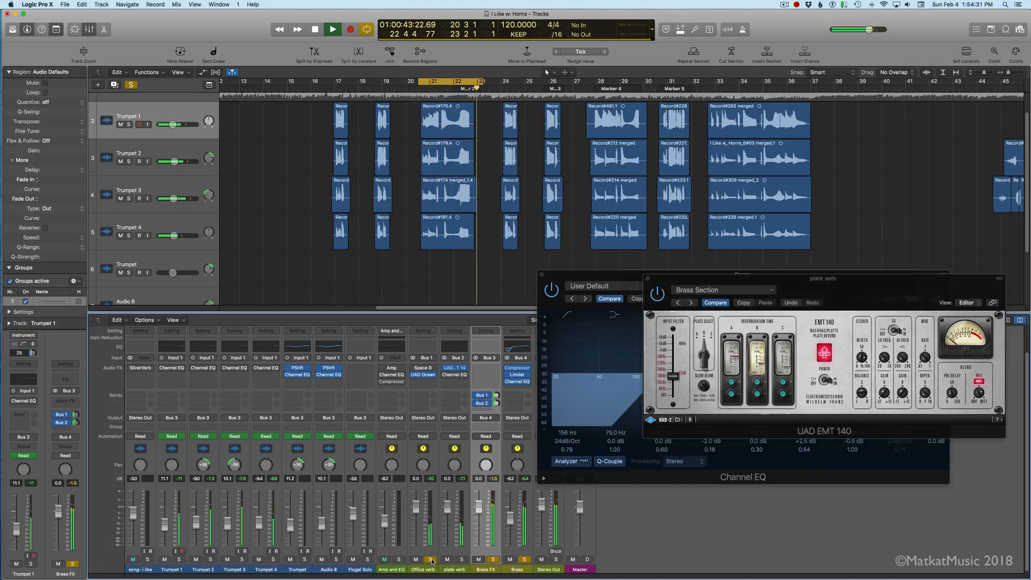
click(425, 375)
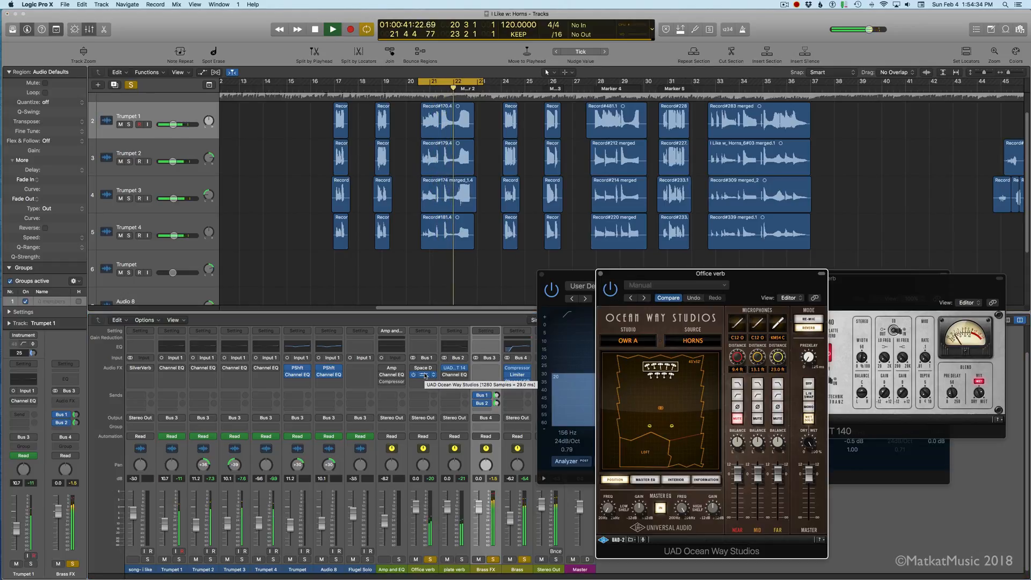
click(448, 560)
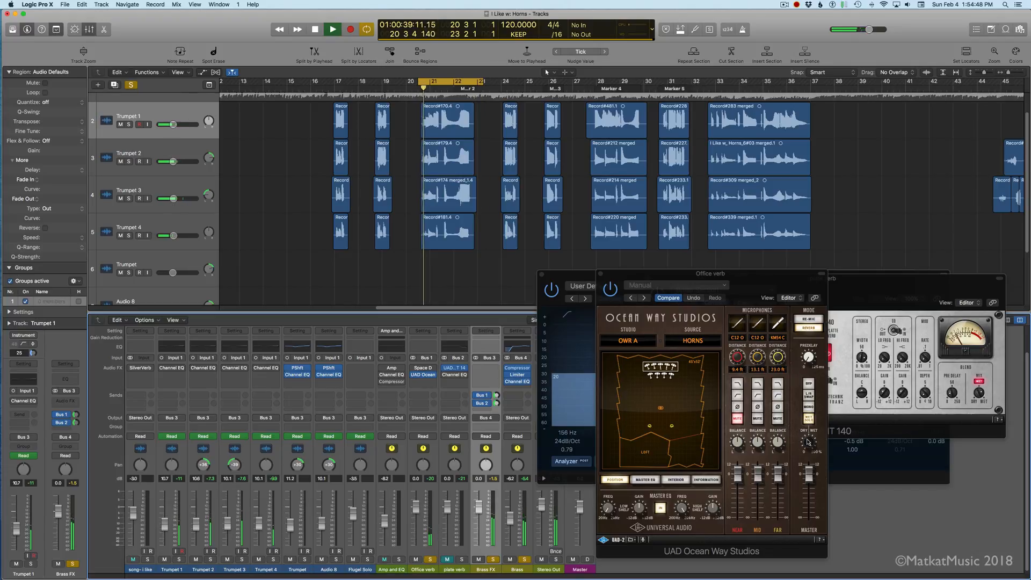
click(808, 356)
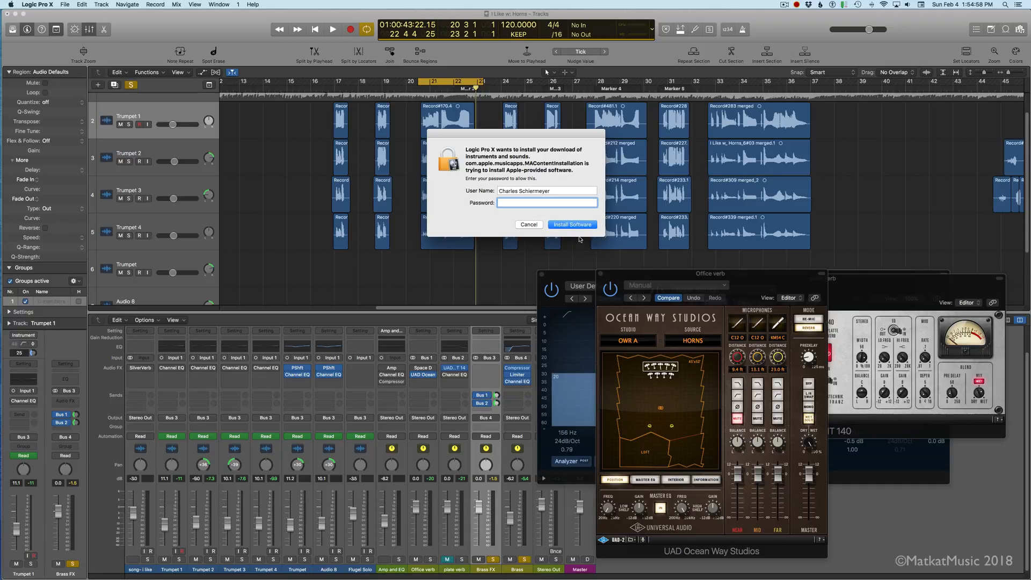
click(529, 225)
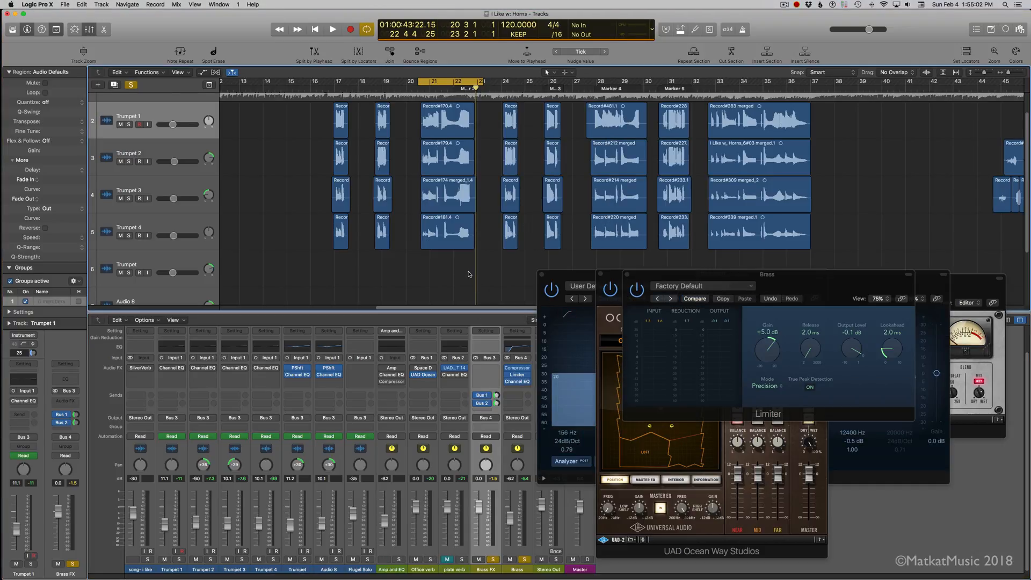
Step: Compare the looped brass with and without Office verb, and unmute plate verb to hear both reverbs
key(space)
click(413, 561)
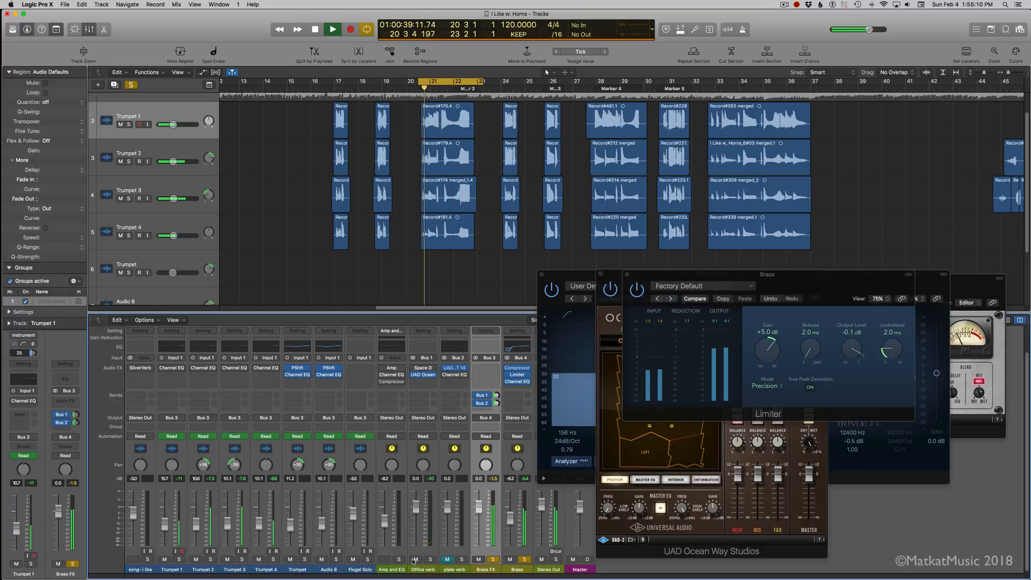
key(space)
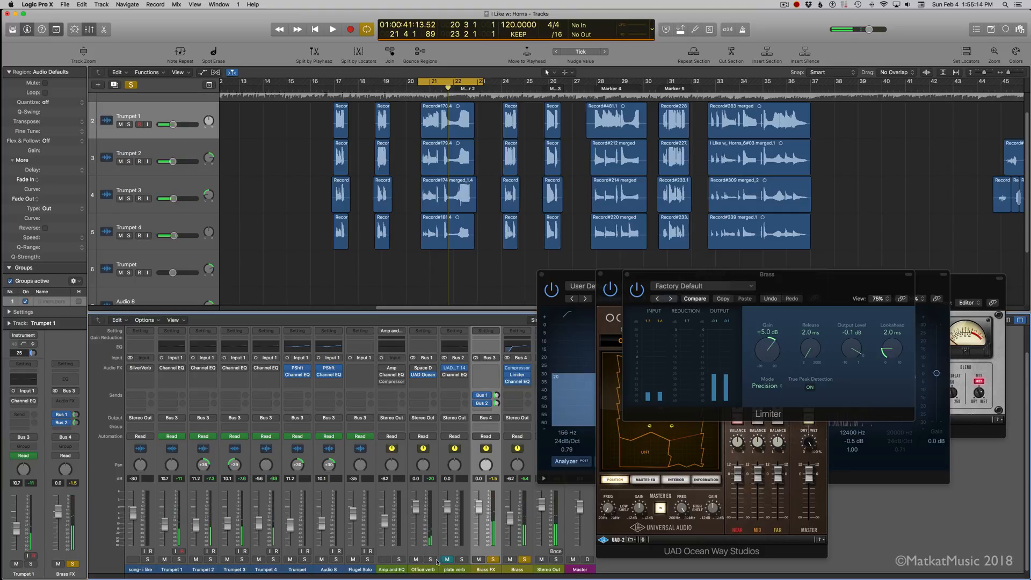
key(space)
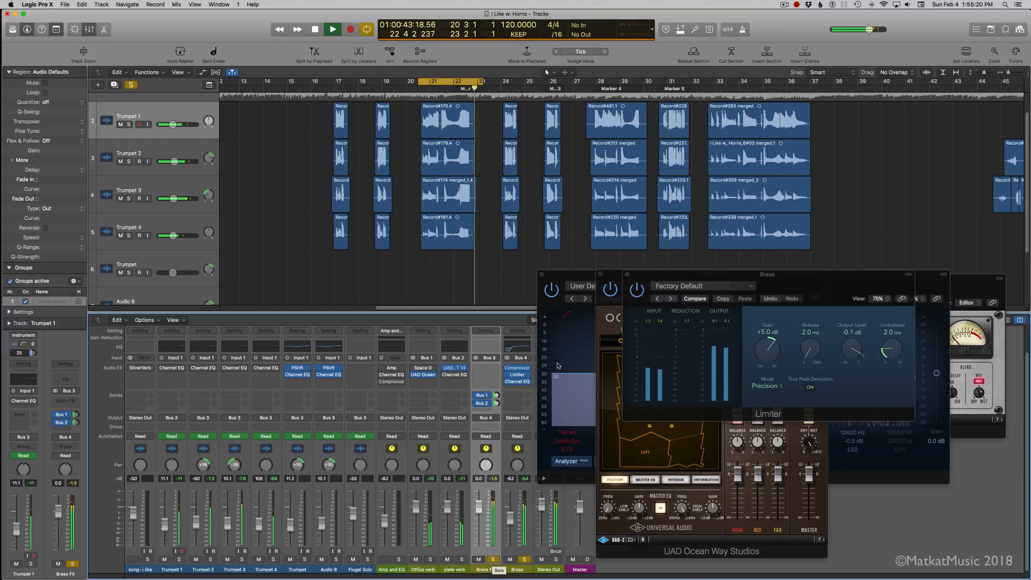
Step: Raise the low-cut frequency in Brass's Channel EQ to 270 Hz during playback
click(517, 381)
click(517, 381)
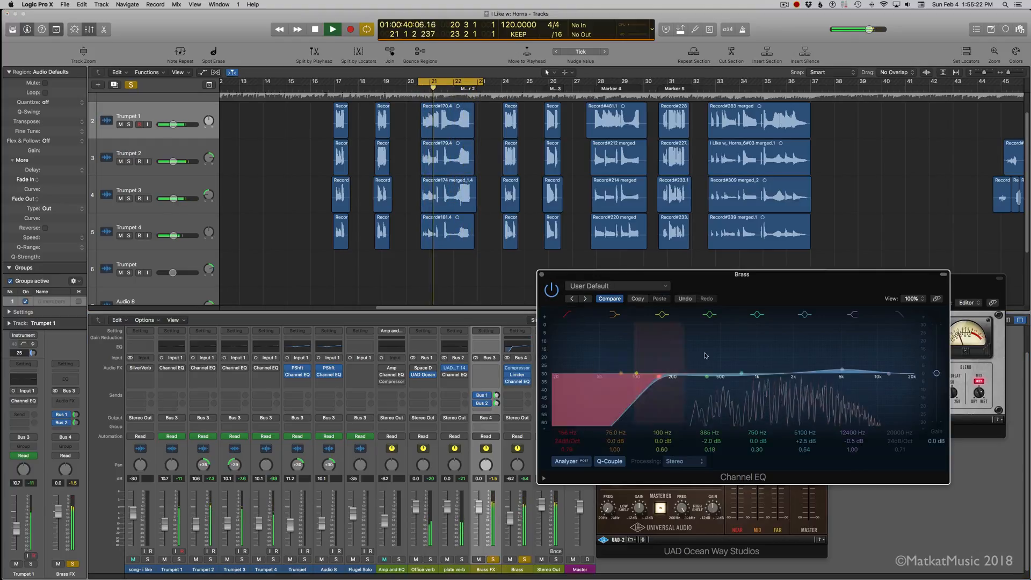
drag(658, 378, 689, 384)
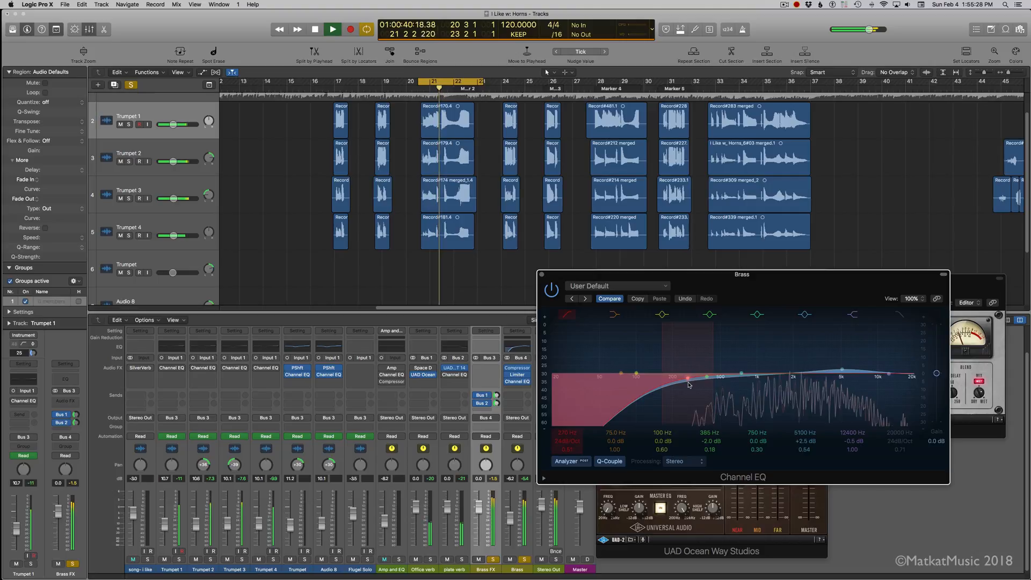
Step: Clear the solos on the brass channels and turn off cycle mode to hear the horns in the full mix
scroll(524, 561, down, 1)
click(524, 560)
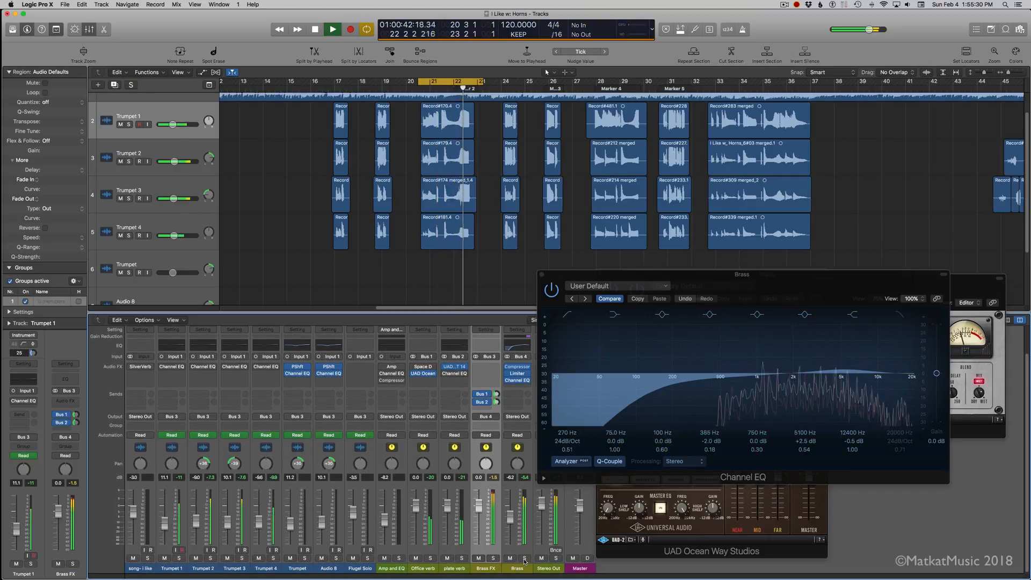
key(c)
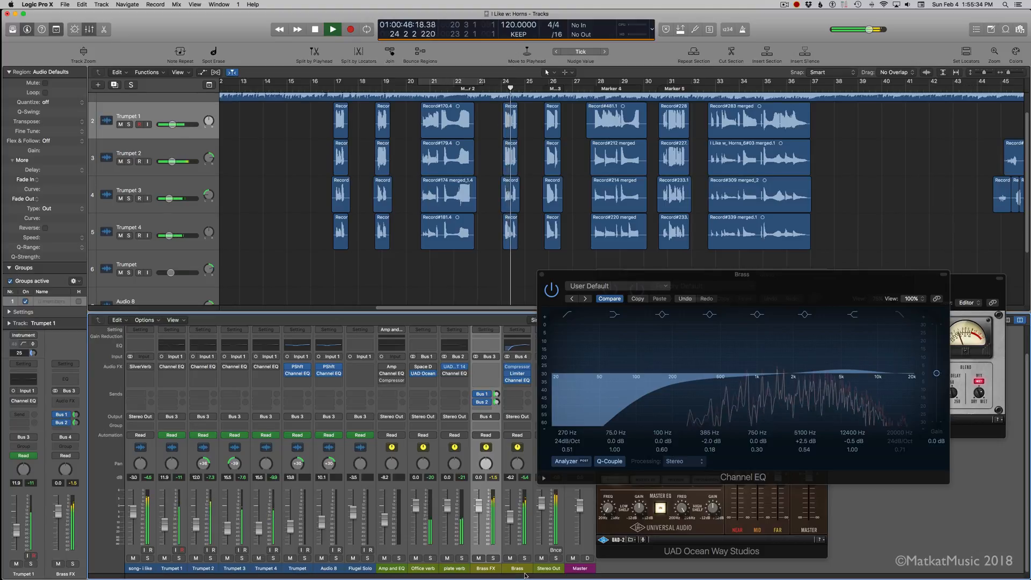
Step: Close Brass's Channel EQ and raise Brass FX's Bus 1 send to about -4.8 dB while playing the song from about bar 20
click(541, 274)
key(space)
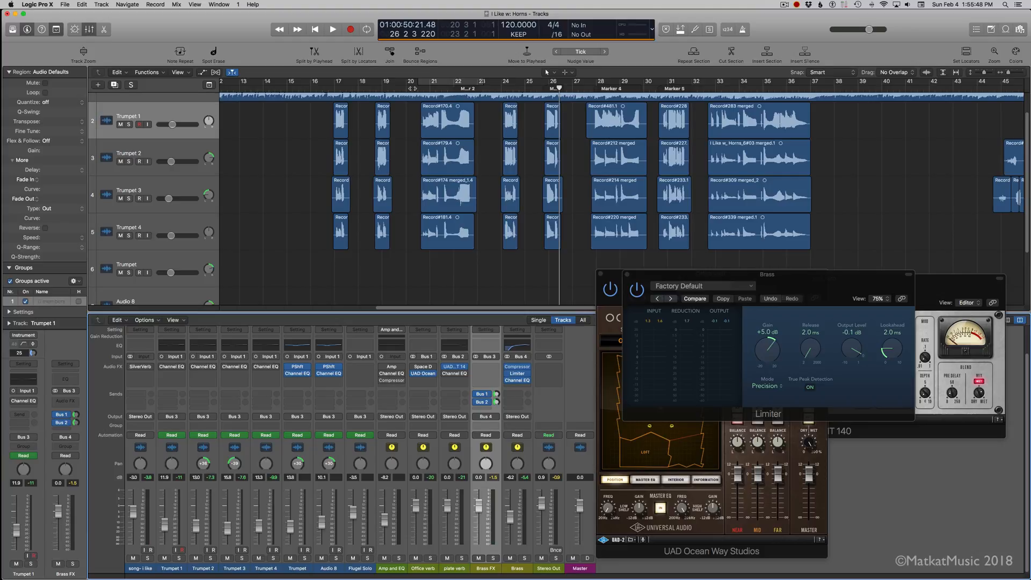
click(408, 87)
key(space)
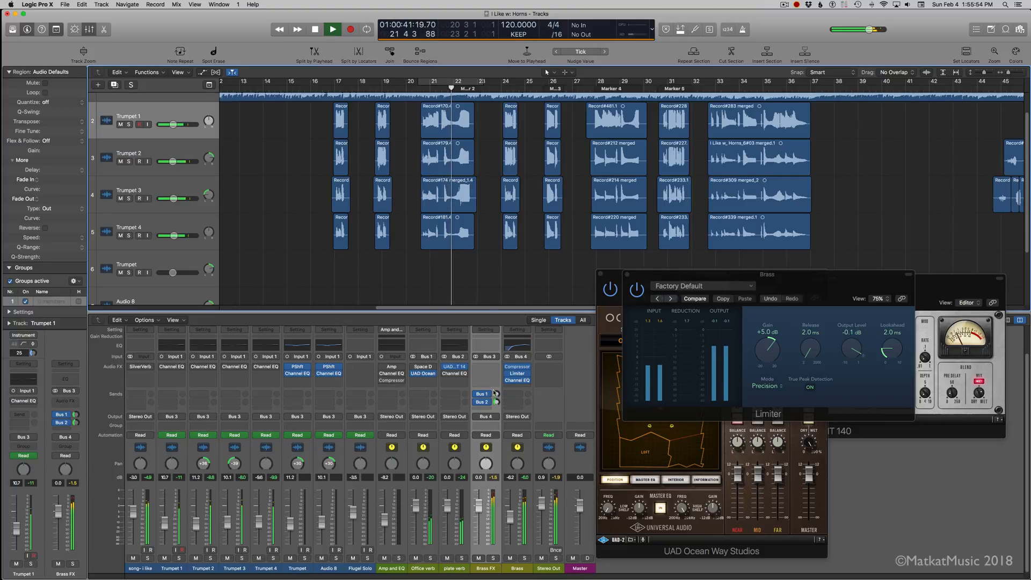
drag(496, 394, 497, 379)
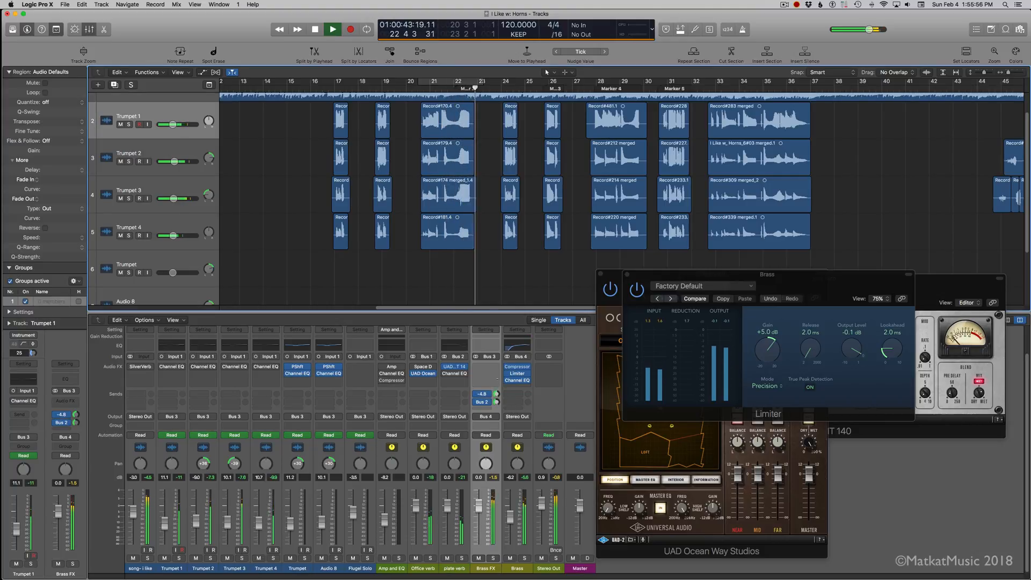
key(space)
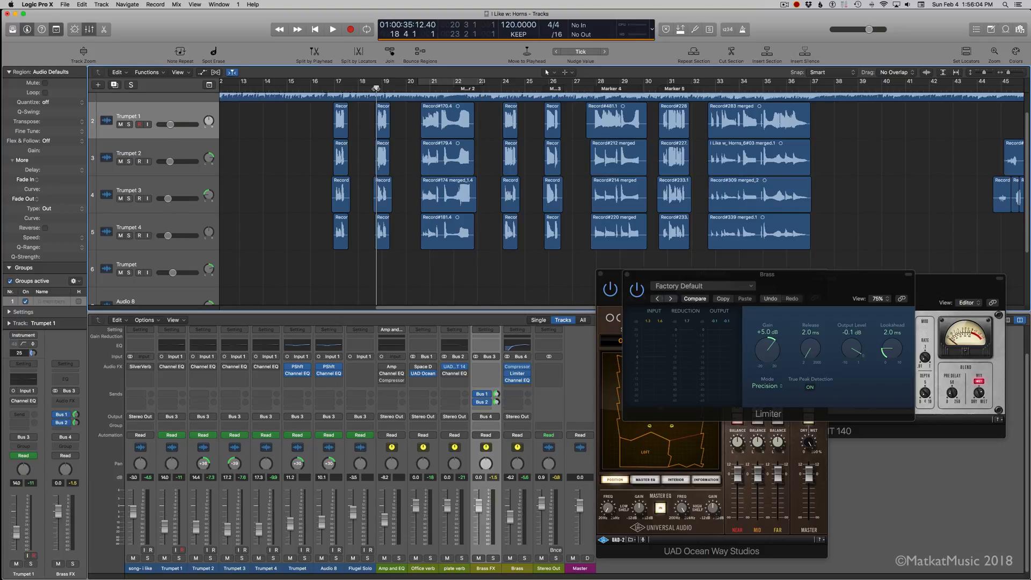
Step: Listen to the horns and their reverb in the full song, restarting playback between bars 16 and 17
key(space)
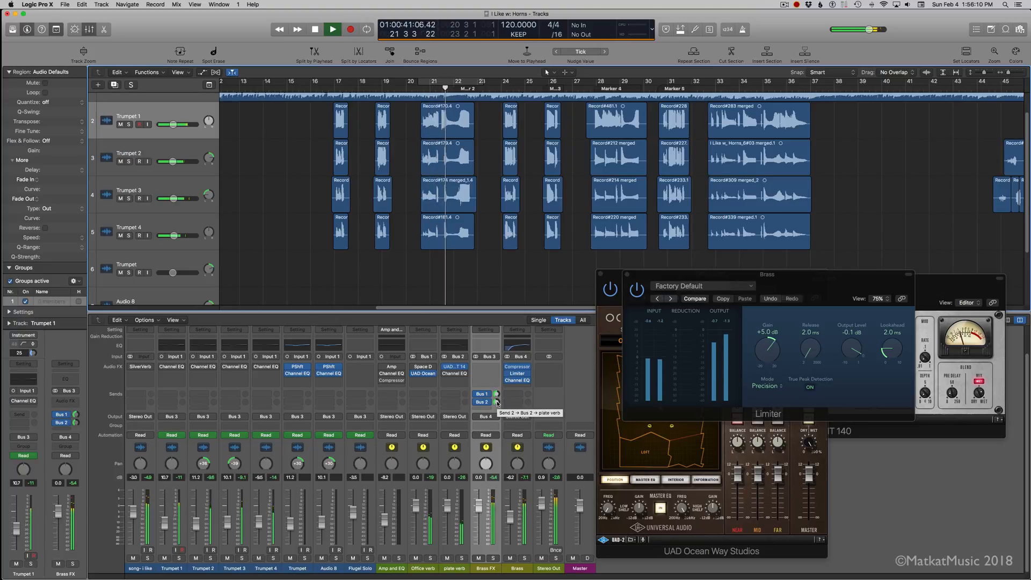
key(space)
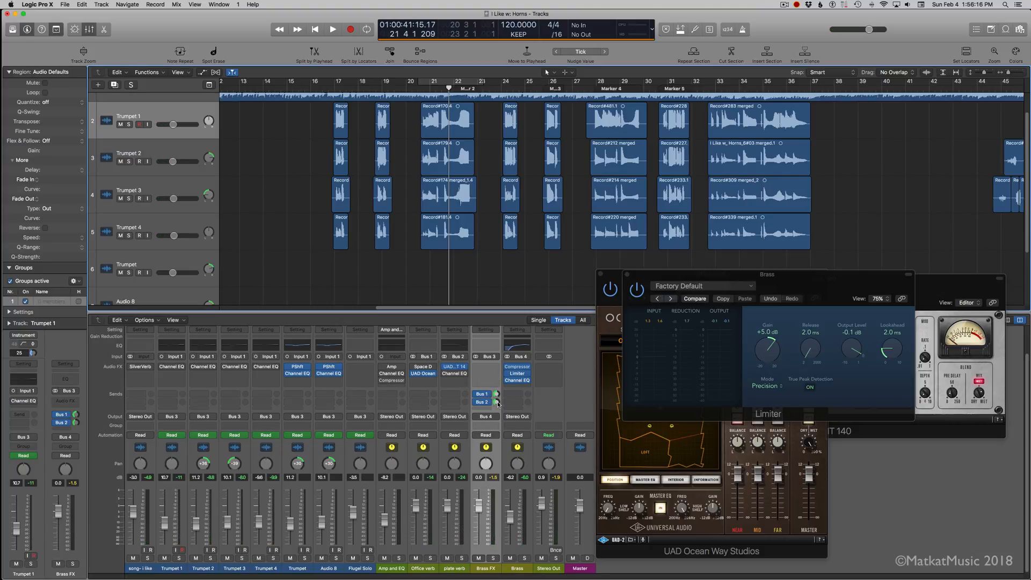
click(327, 89)
key(space)
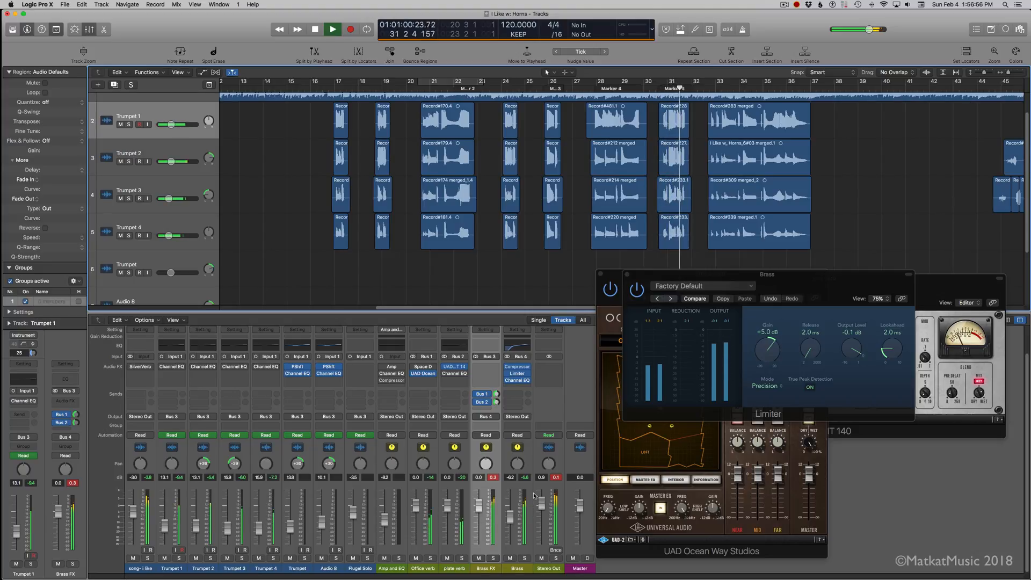
Step: Close the open plug-in windows and set the output level of Brass's Limiter to -0.3 dB
click(619, 277)
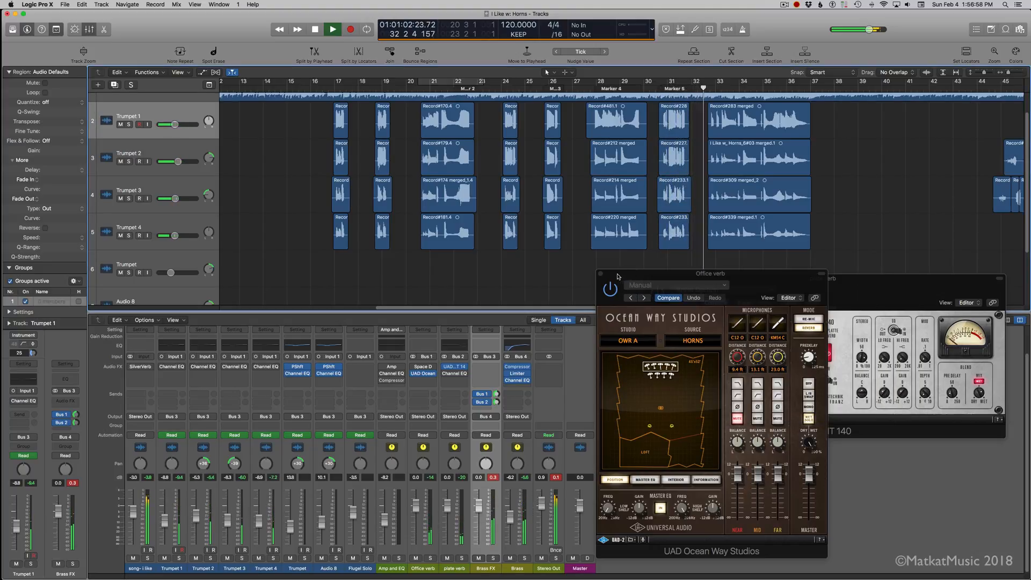
click(600, 273)
click(648, 279)
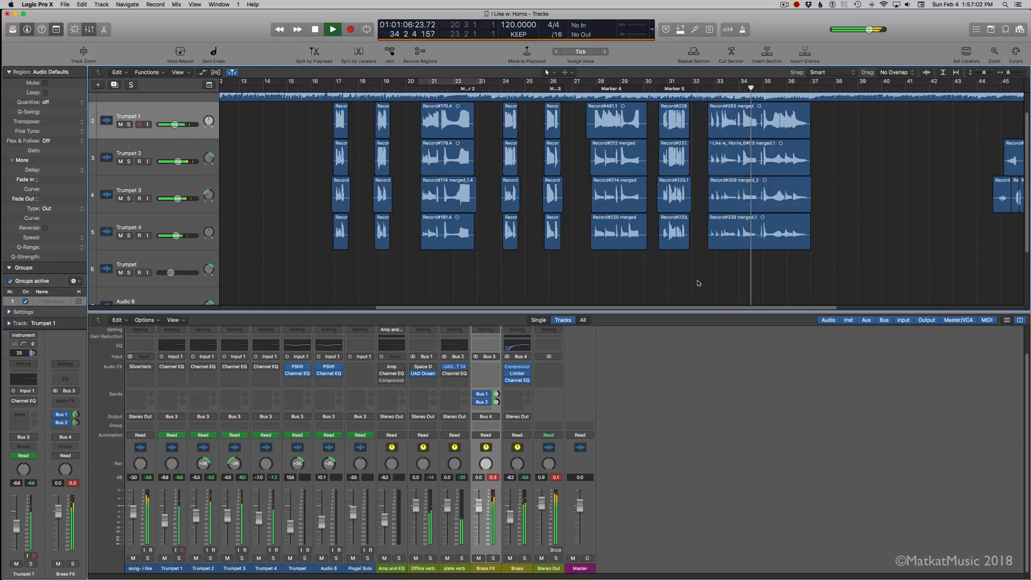
click(517, 374)
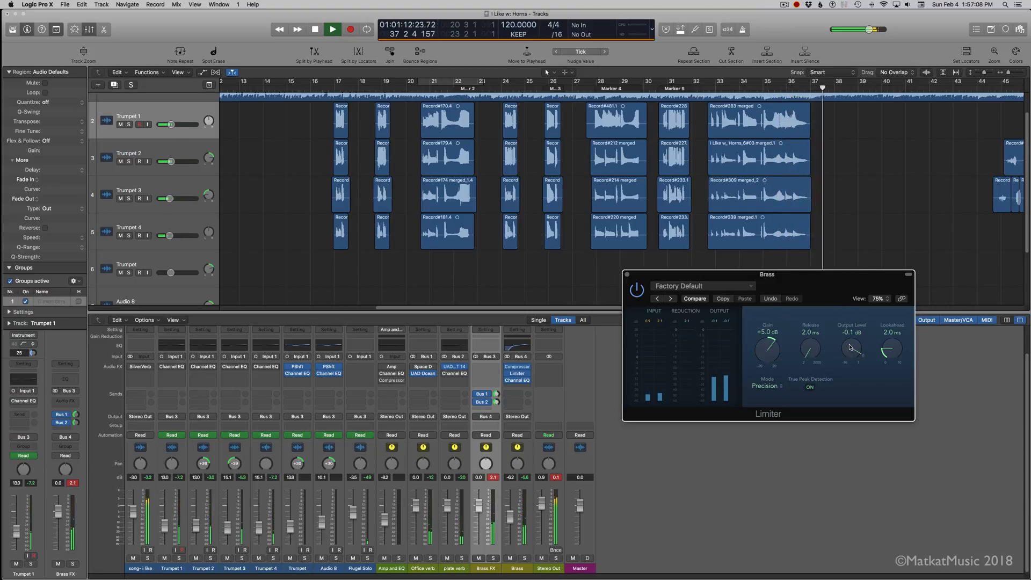
drag(849, 348, 850, 350)
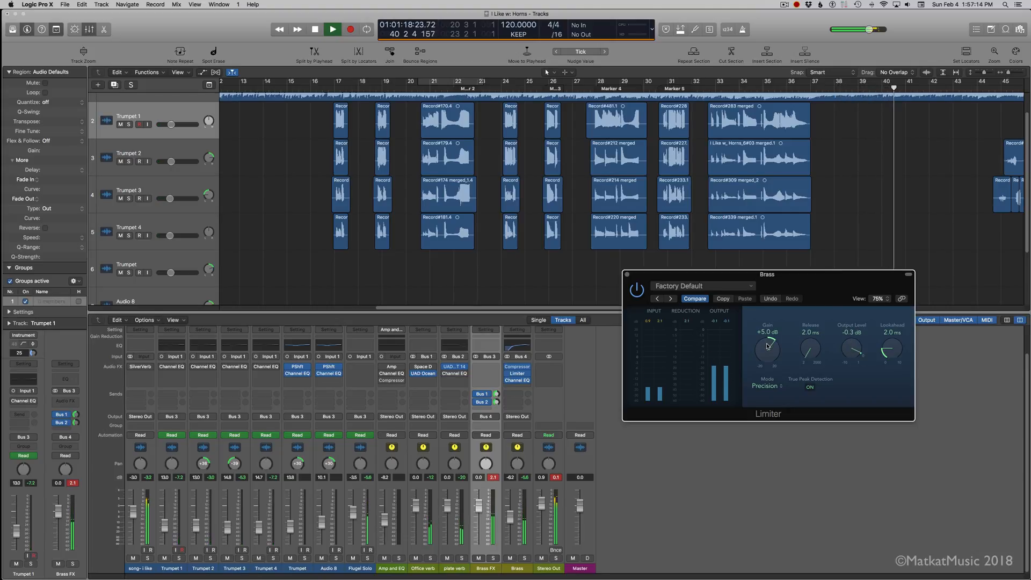
Step: Mute Flugel Solo and replay the song from about bar 38 to hear the passage without the solo
scroll(822, 235, right, 10)
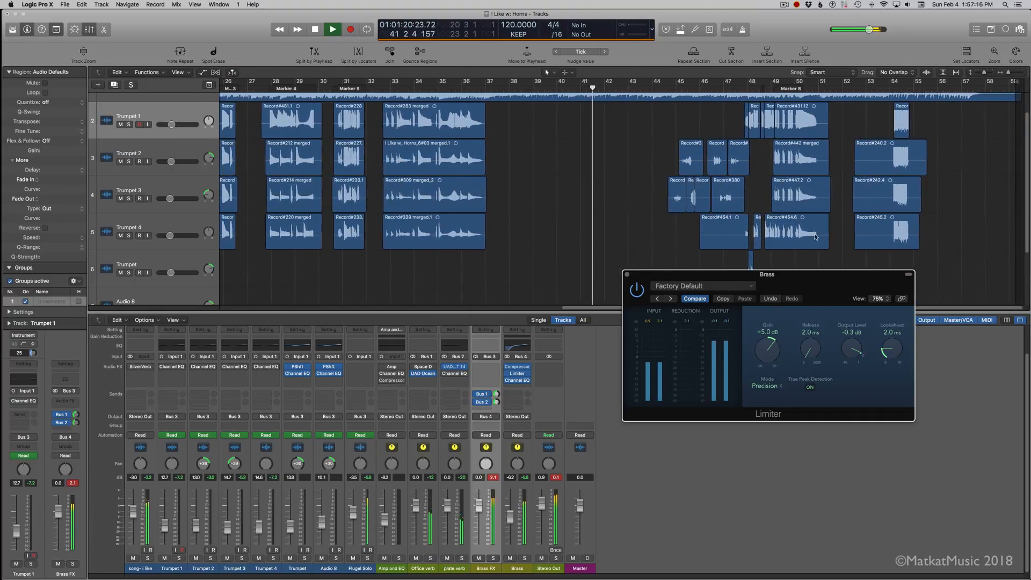
key(space)
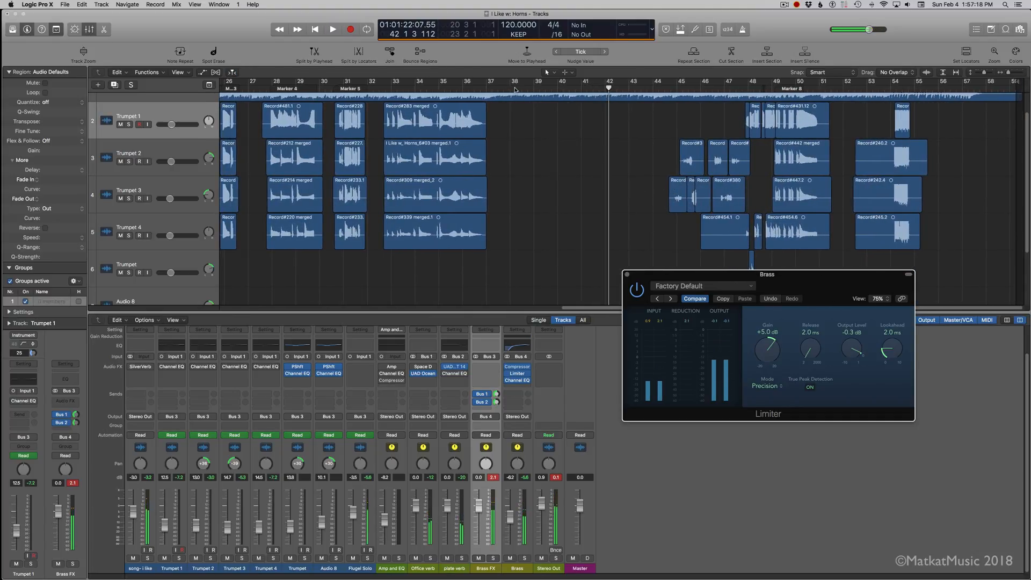
click(353, 559)
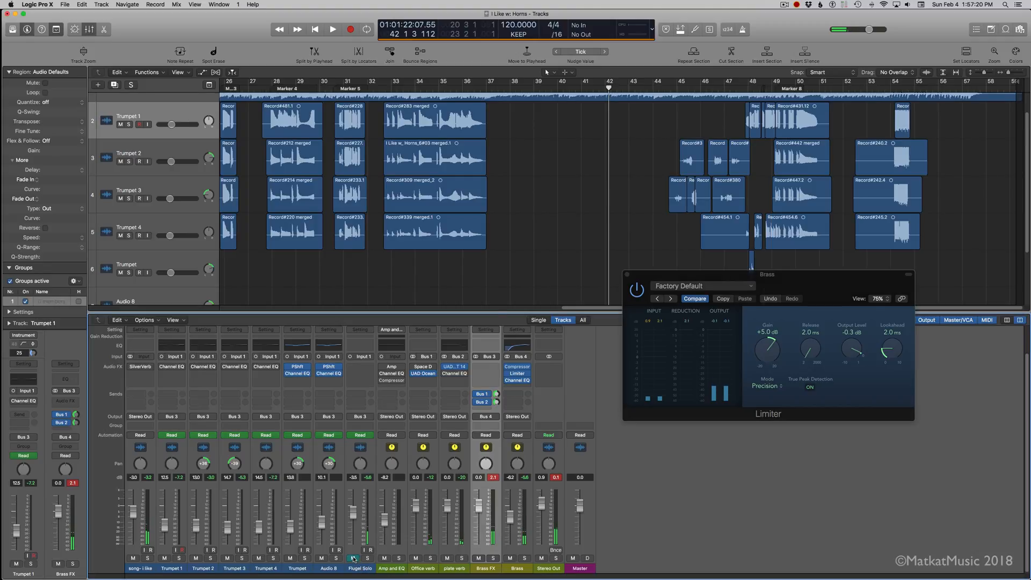
key(space)
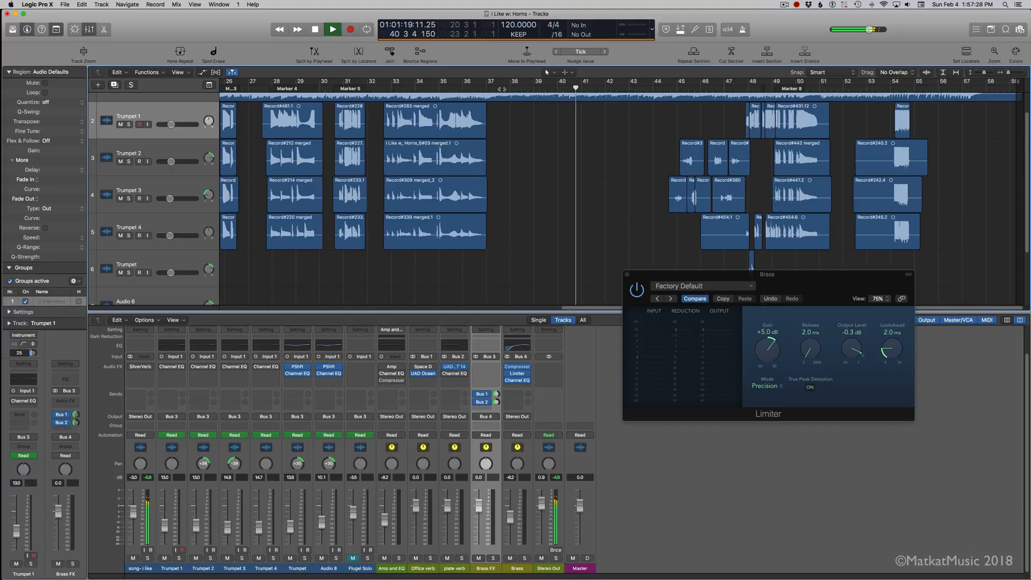
key(space)
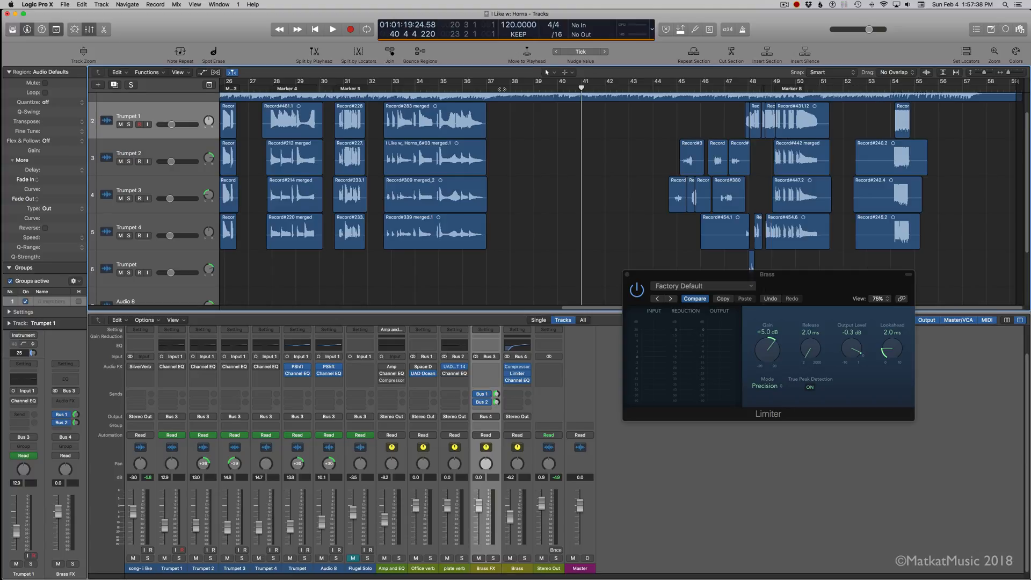
click(513, 88)
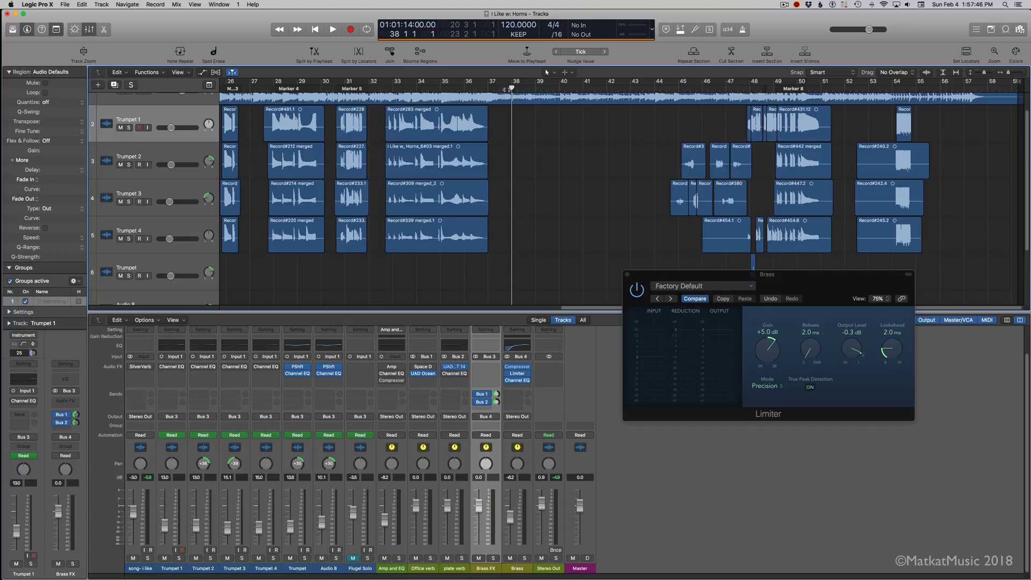
key(space)
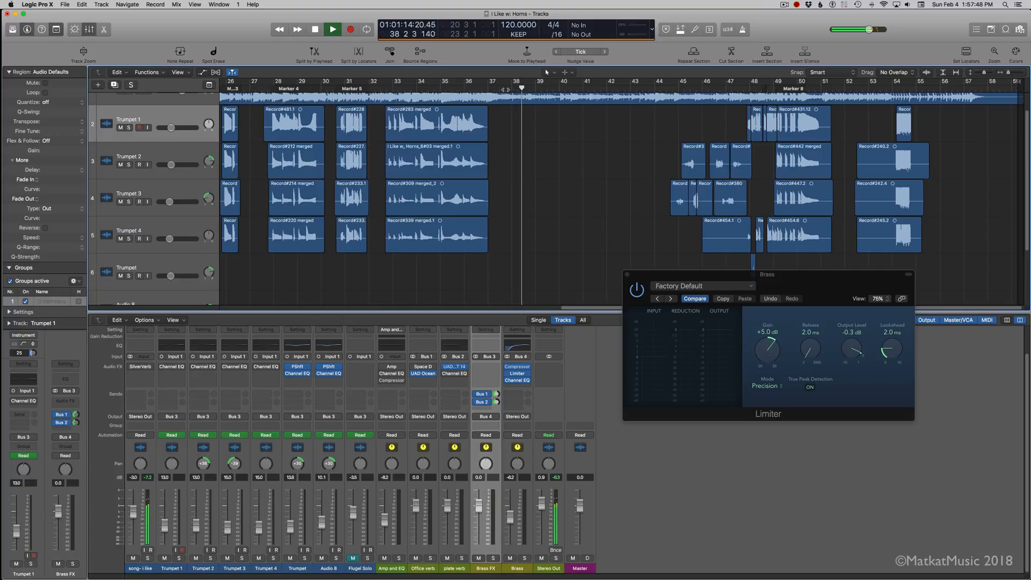
key(space)
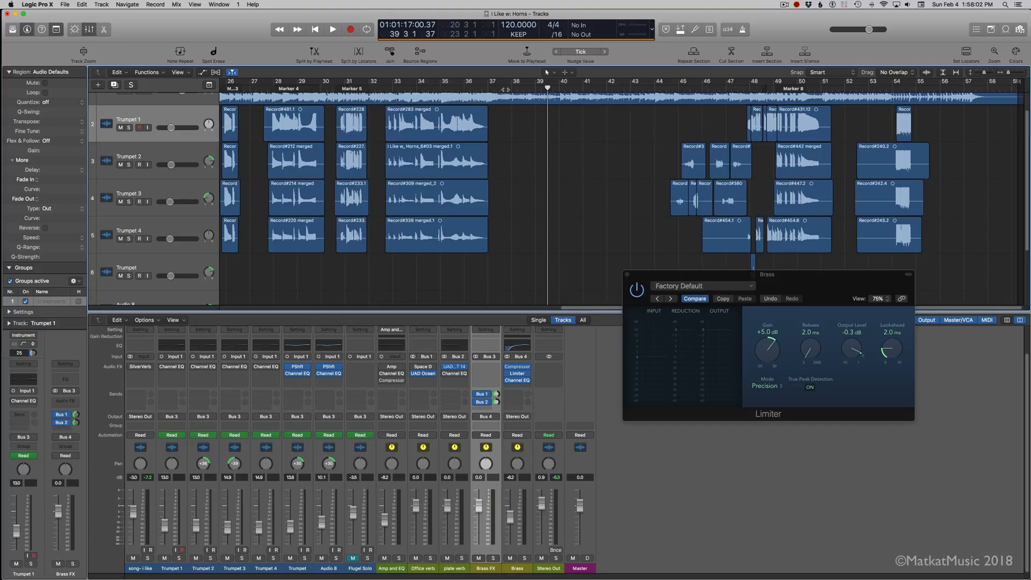
Step: Check UAD Ocean Way Studios on Office verb, remove Space Designer, and move Ocean Way into the first effect slot
click(423, 374)
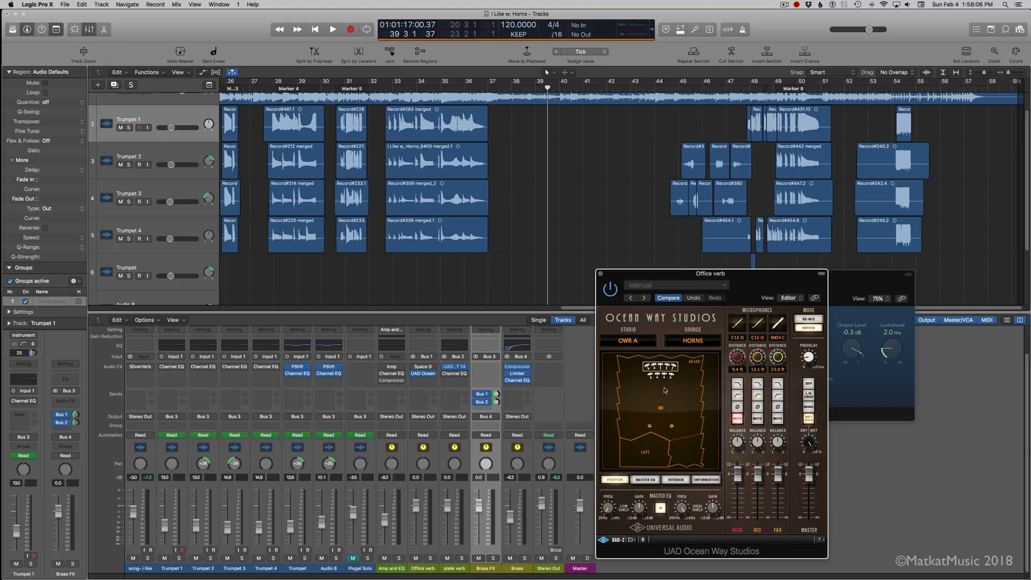
click(600, 274)
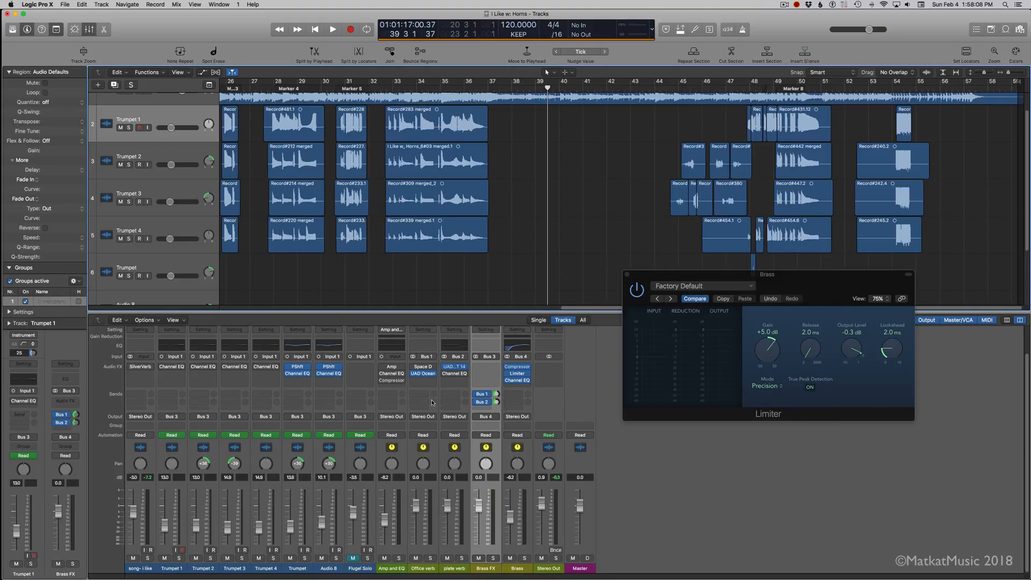
click(434, 367)
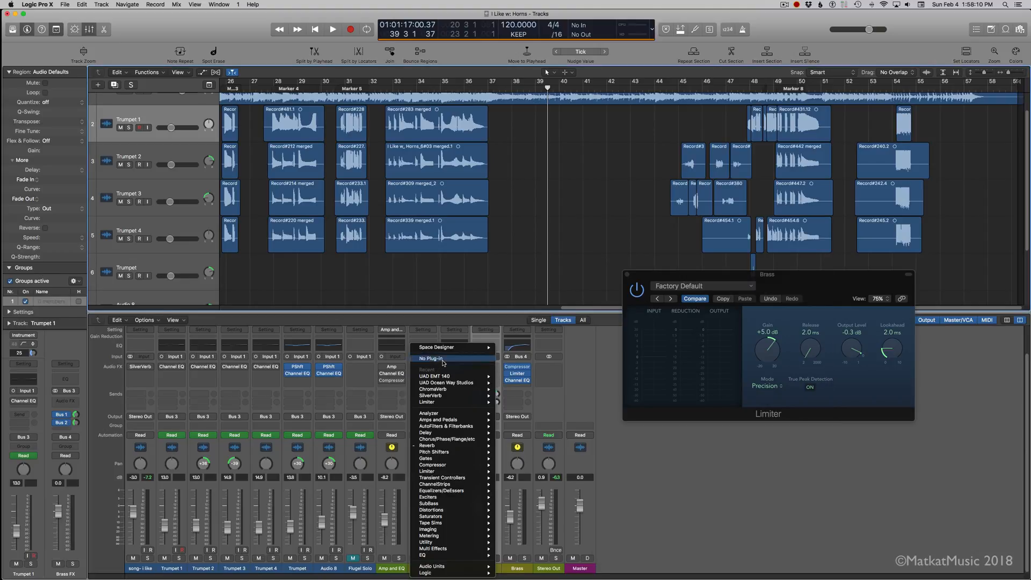
click(440, 360)
drag(425, 376, 426, 371)
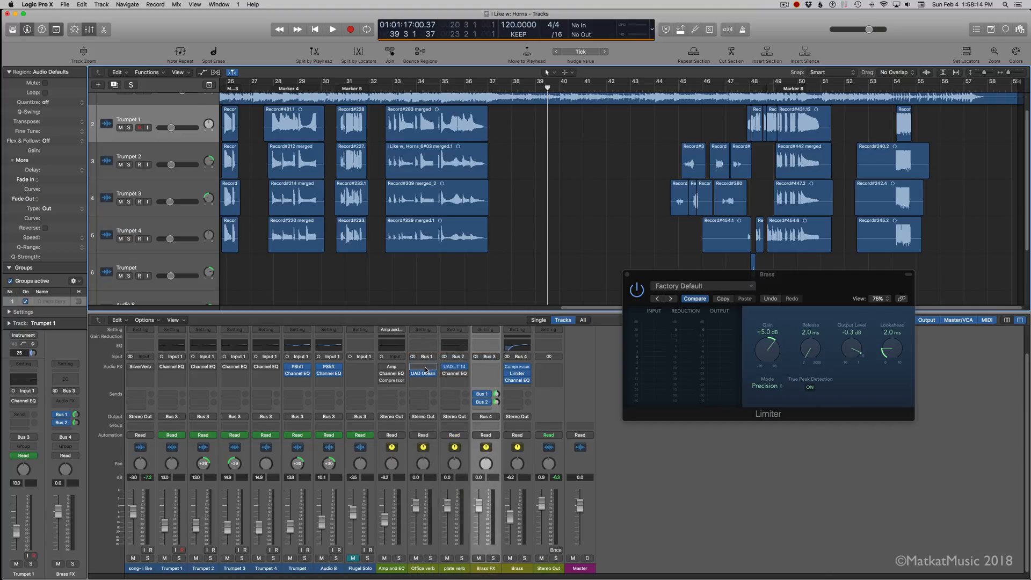
drag(425, 376, 424, 367)
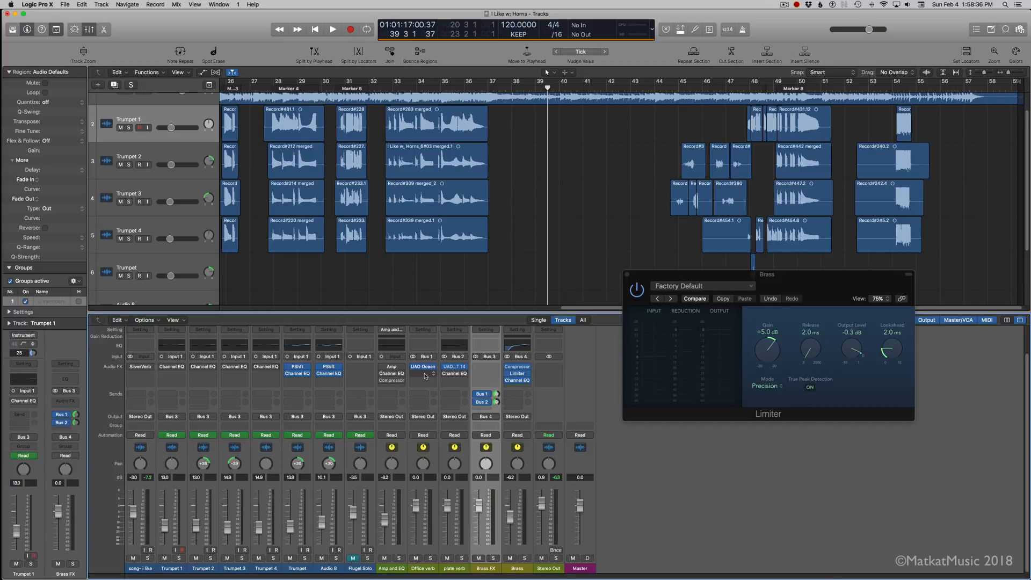
Step: Review the settings of Brass's Compressor and close its window
click(518, 368)
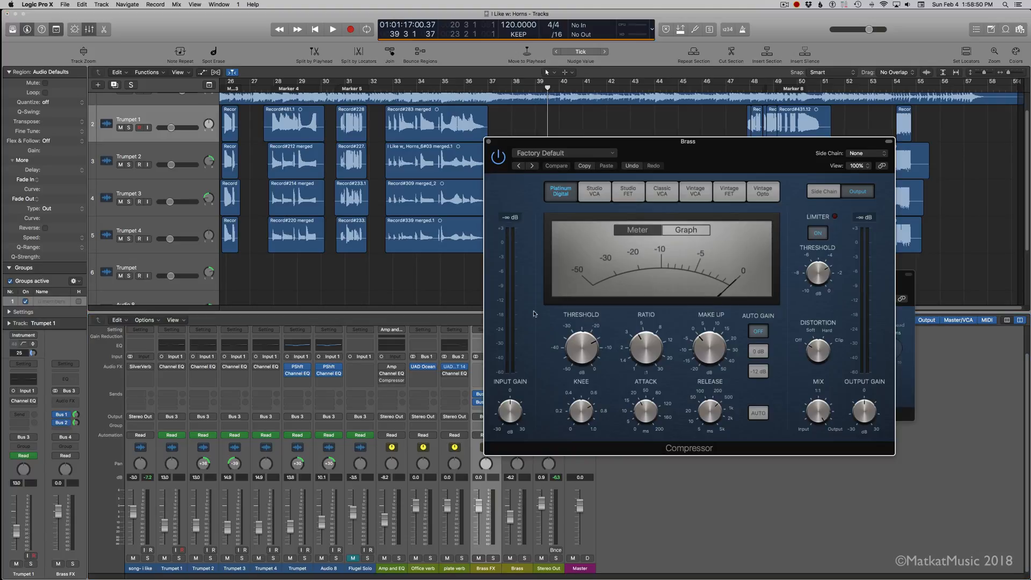
drag(532, 145, 640, 211)
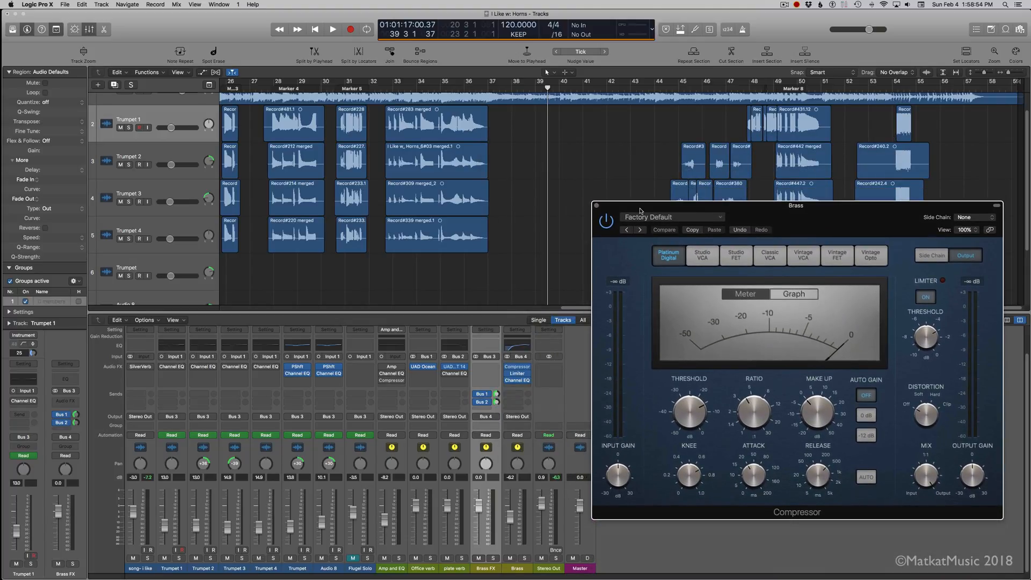
click(595, 205)
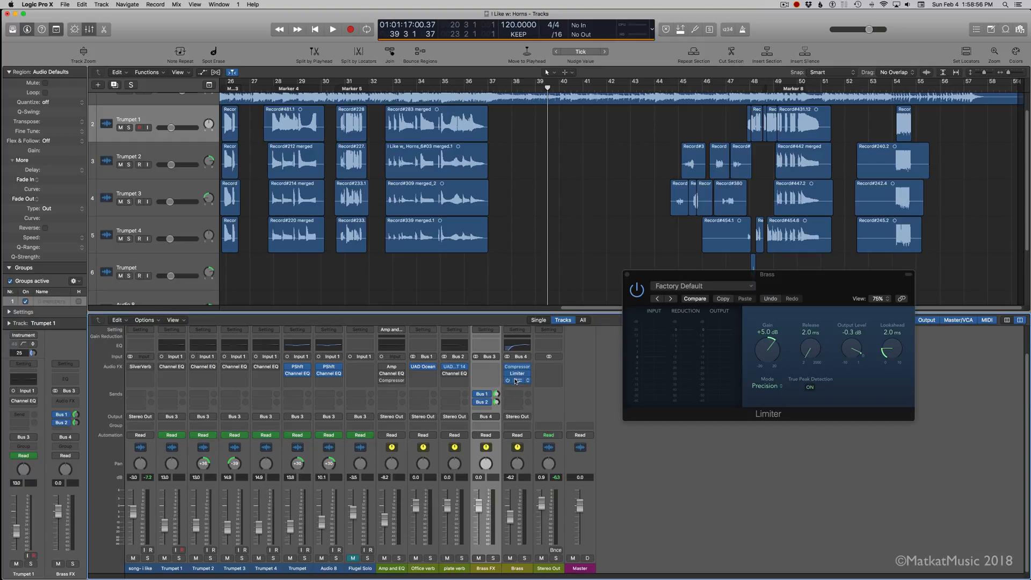
Step: Move Channel EQ ahead of Compressor and Limiter on Brass, and place its window clear of the other two plug-ins
click(516, 381)
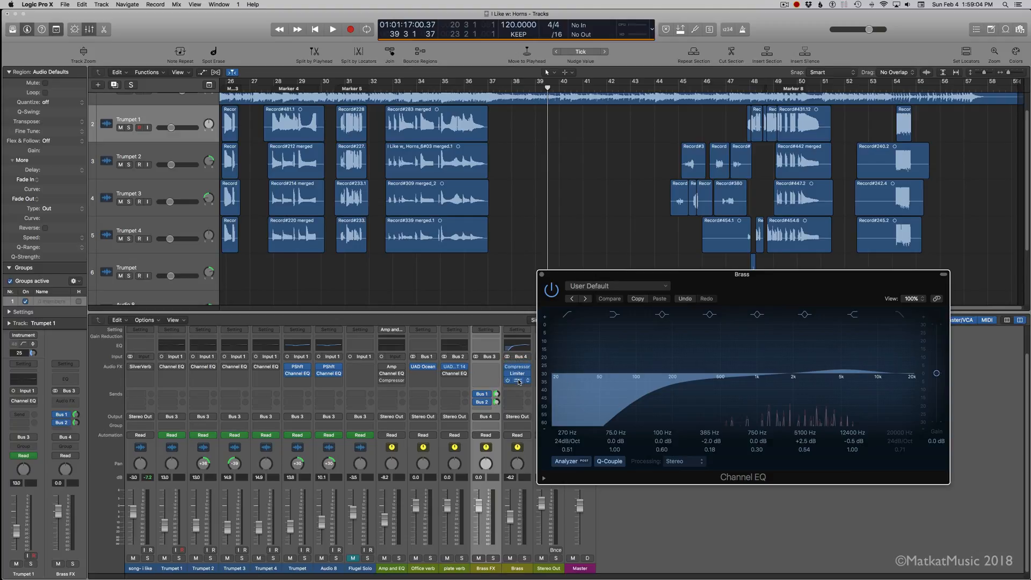
click(519, 367)
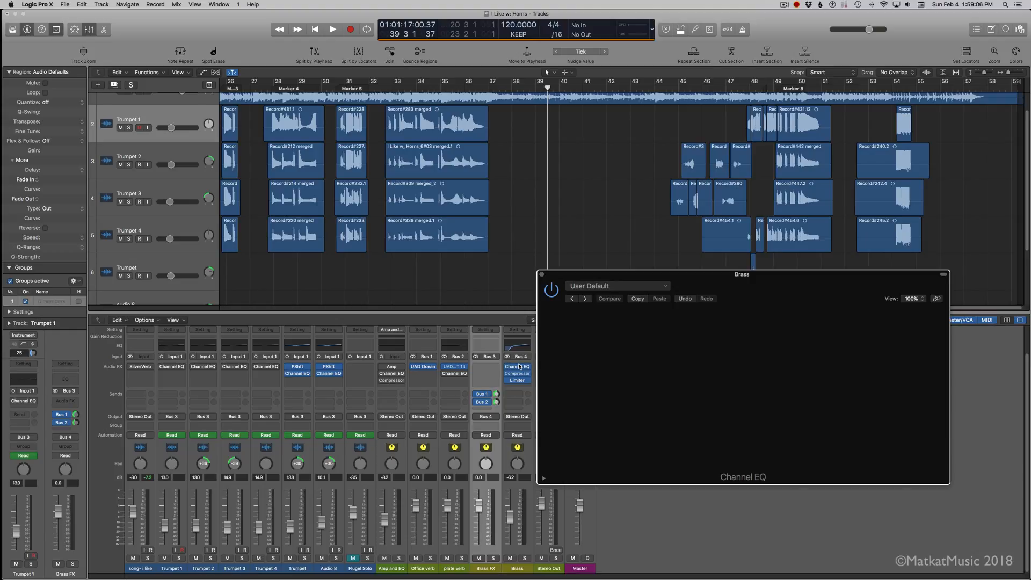
click(517, 368)
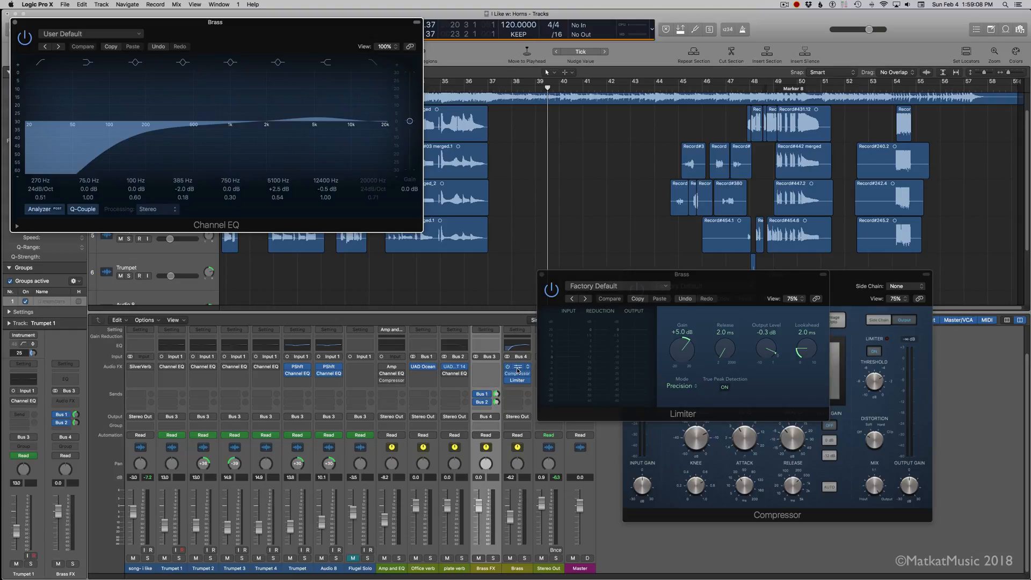
drag(257, 25, 822, 55)
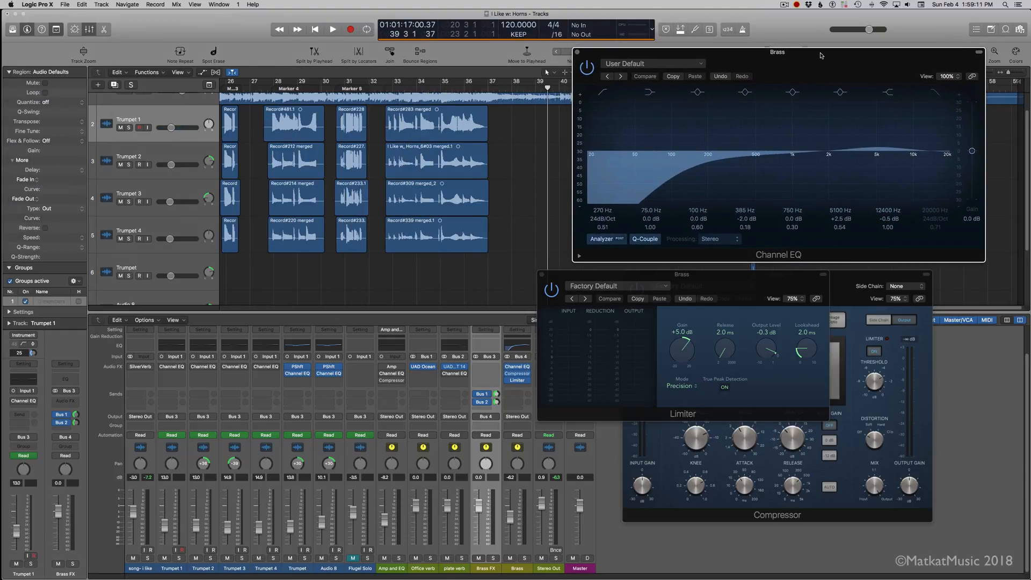
Step: Unmute Flugel Solo while playing the song from about bar 32, hide the plug-in windows, and stop playback
double_click(380, 90)
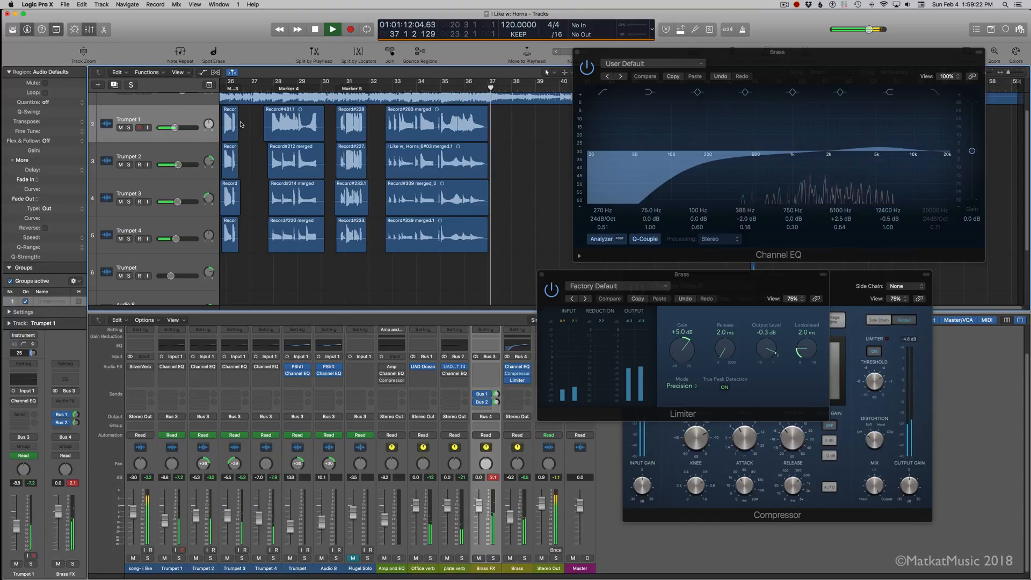
click(357, 559)
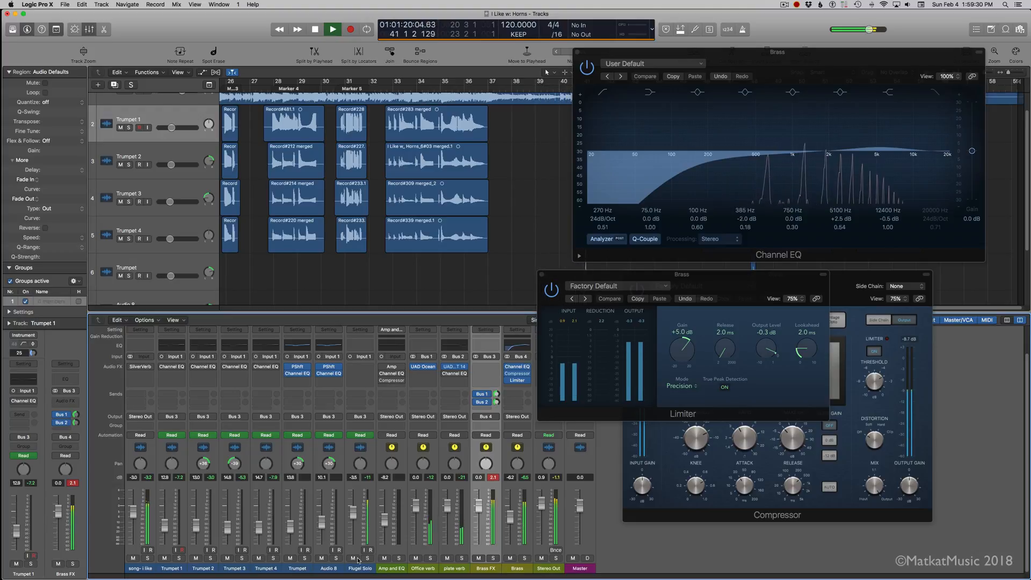
key(v)
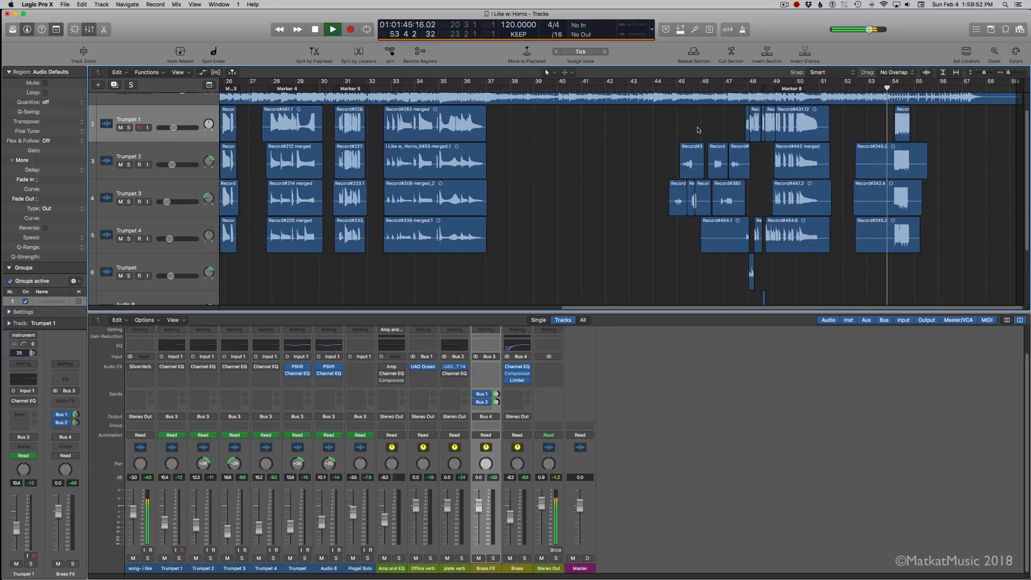
key(space)
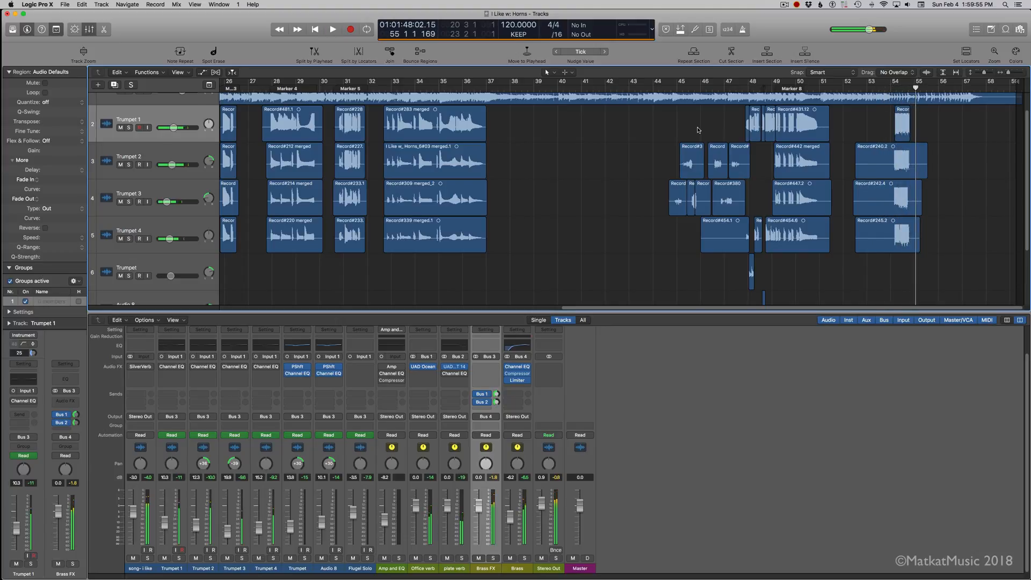
Step: Set the 5000 Hz band's gain to 0.0 dB in Brass's Channel EQ, and solo Brass with its Compressor and Limiter bypassed
alt+click(518, 370)
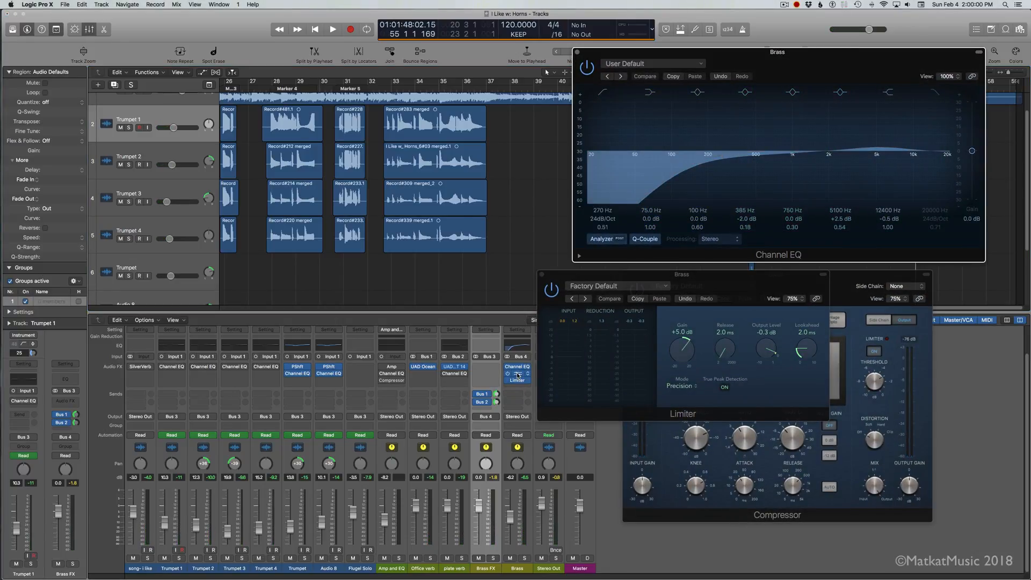
drag(877, 148, 877, 153)
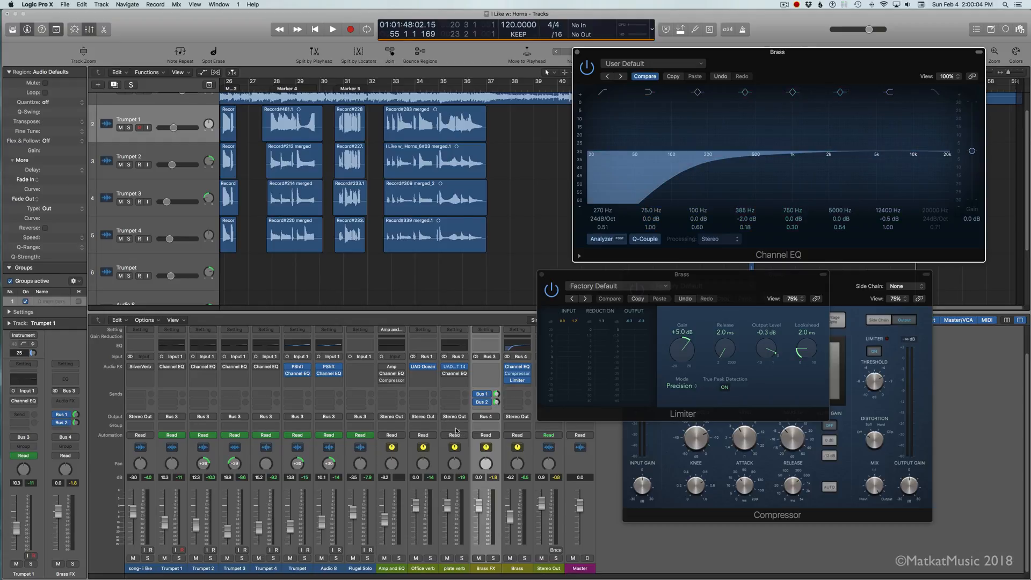
click(524, 558)
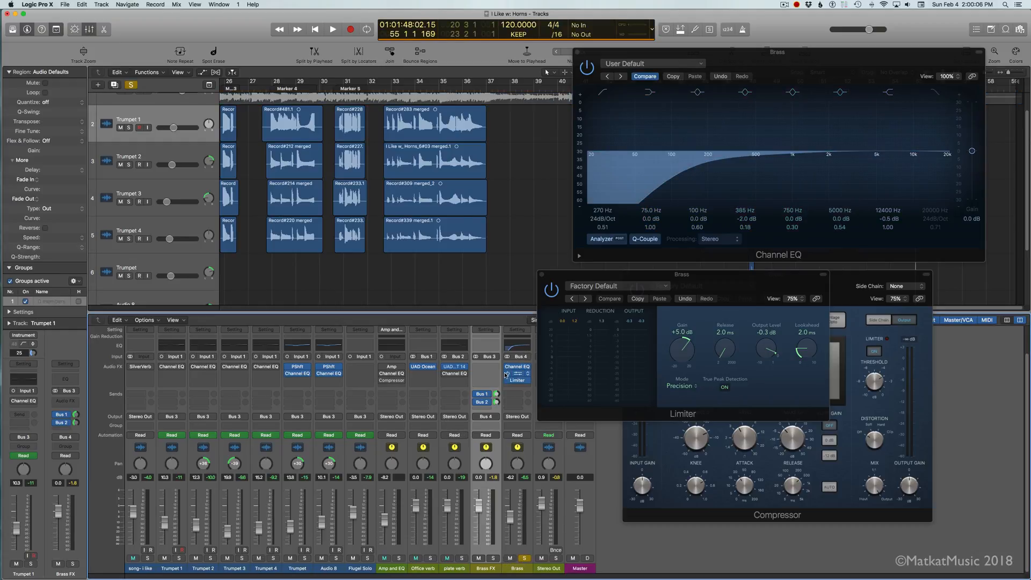
drag(732, 53, 389, 151)
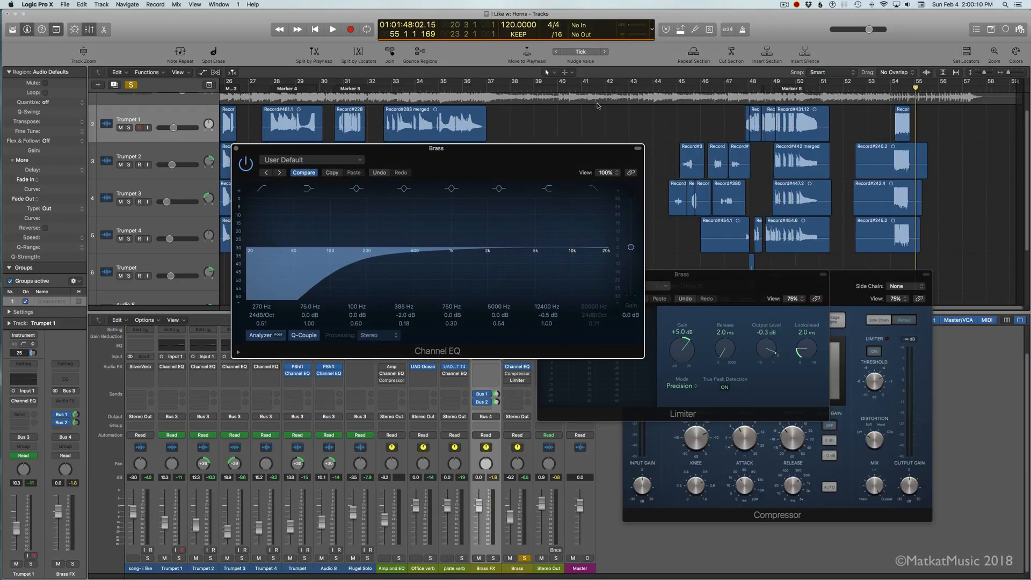
Step: Set the cycle range from bar 32 beat 3 to bar 37, and place the Channel EQ window clear of those regions and Brass's effect slots
drag(394, 82, 488, 82)
drag(393, 82, 381, 81)
drag(408, 149, 661, 202)
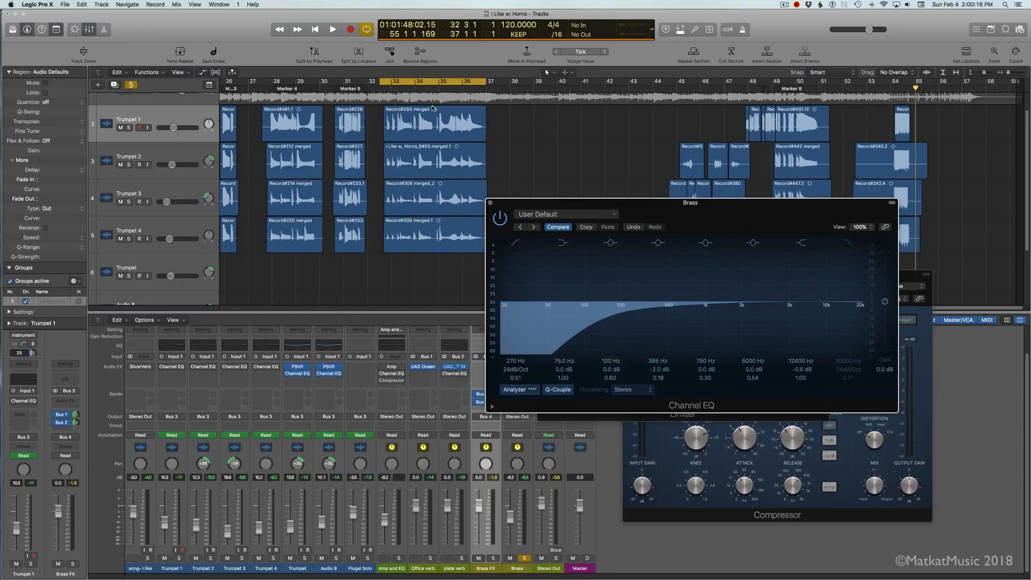
drag(638, 205, 691, 185)
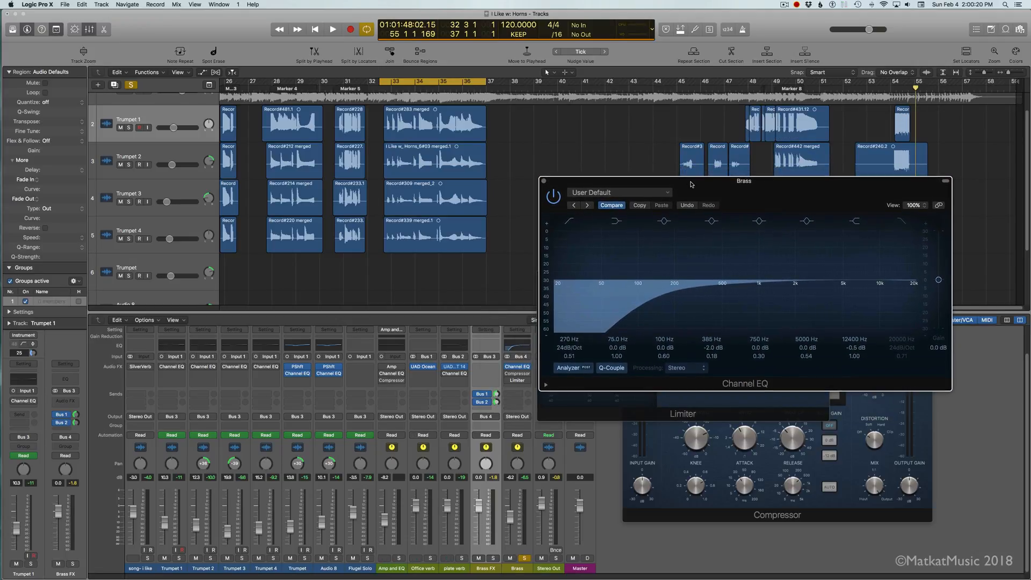
Step: Play the looped brass section and compare Brass's Channel EQ bypassed and active
key(space)
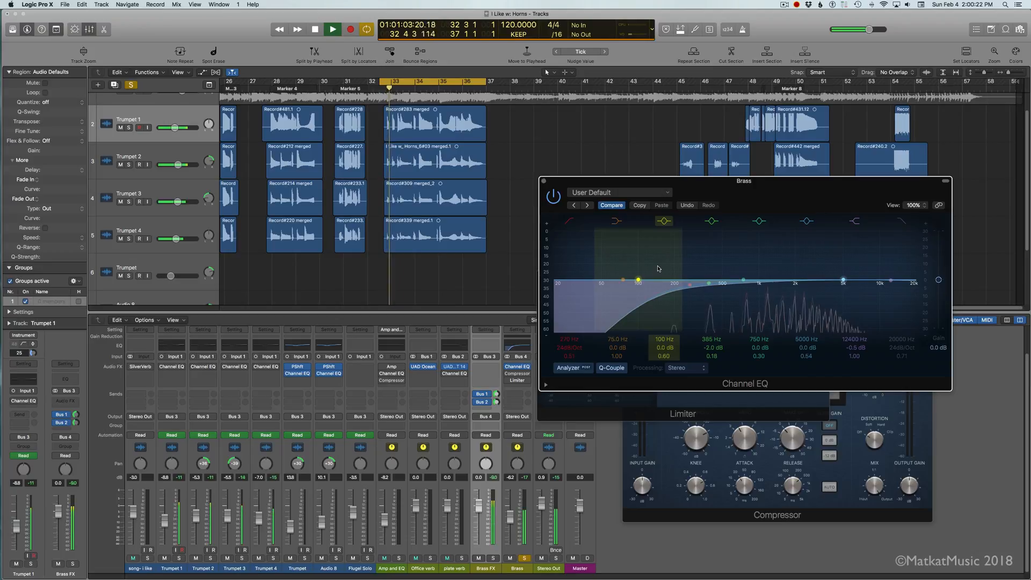
click(554, 198)
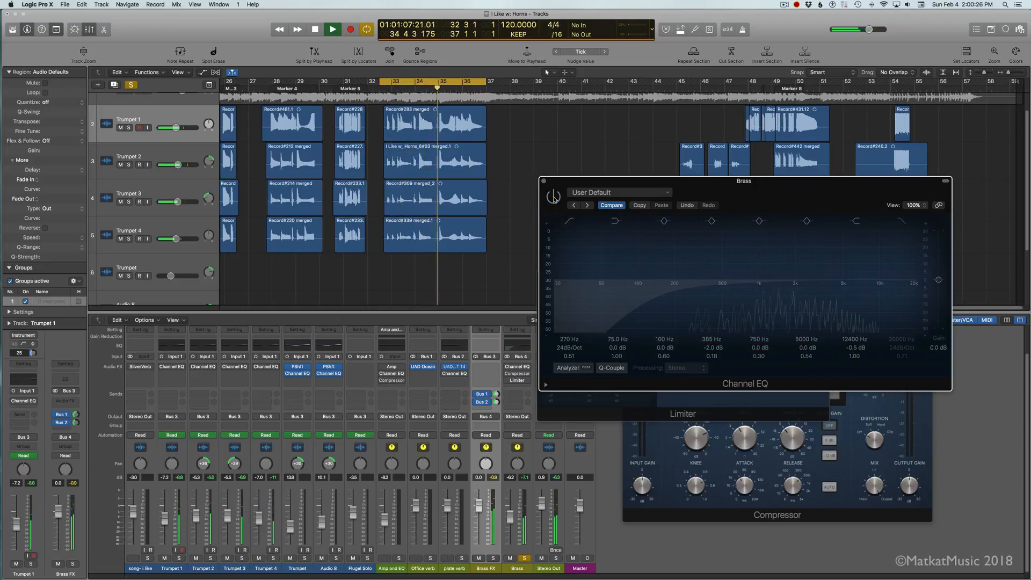
click(554, 197)
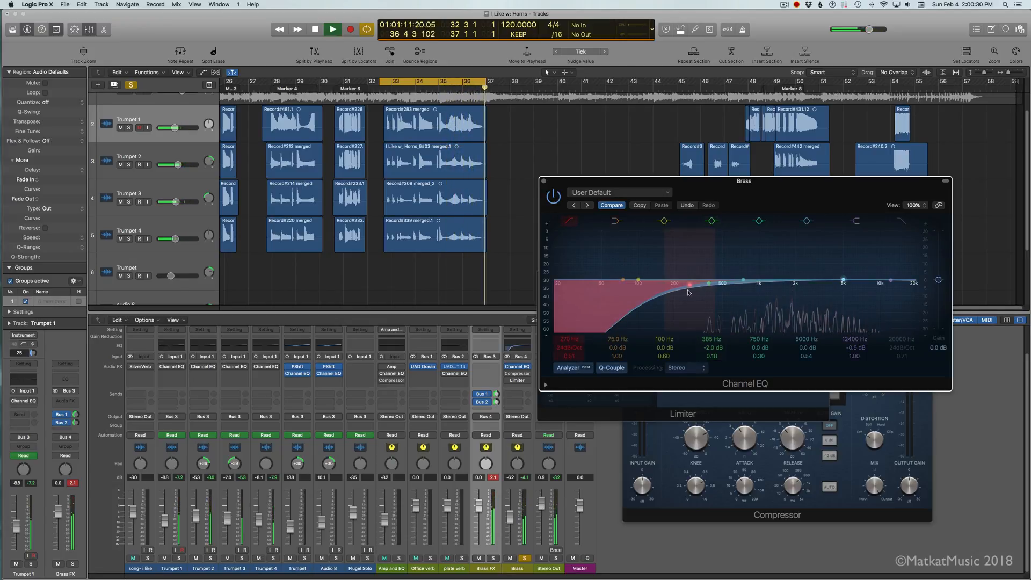
Step: In Brass's Channel EQ, set the low cut to 200 Hz, Q 0.60, and two mid bands to 375 Hz, -0.5 dB and 450 Hz, -1.0 dB
mouse_move(684, 285)
mouse_down()
mouse_move(692, 289)
mouse_move(671, 285)
mouse_up()
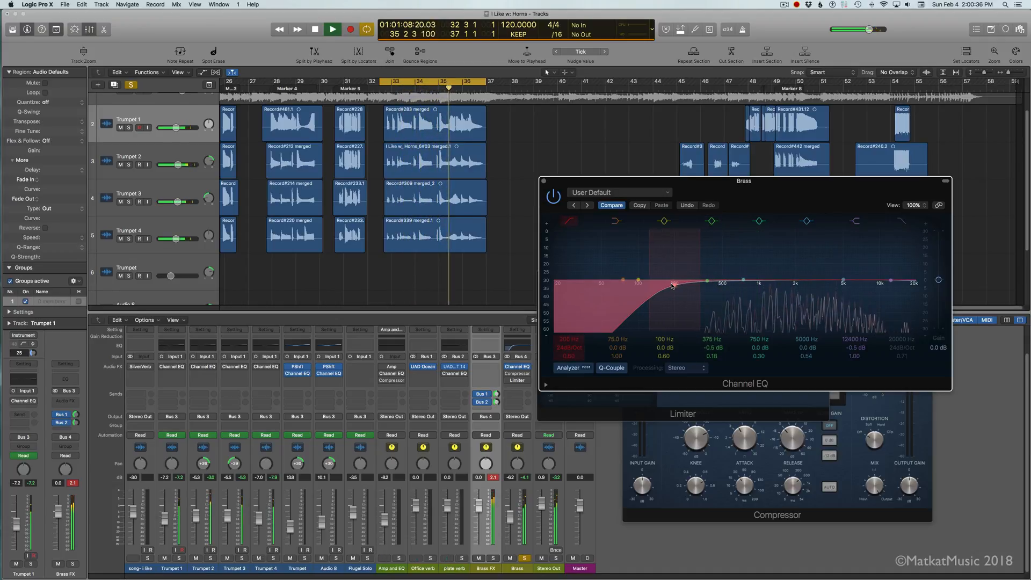
drag(743, 279, 717, 282)
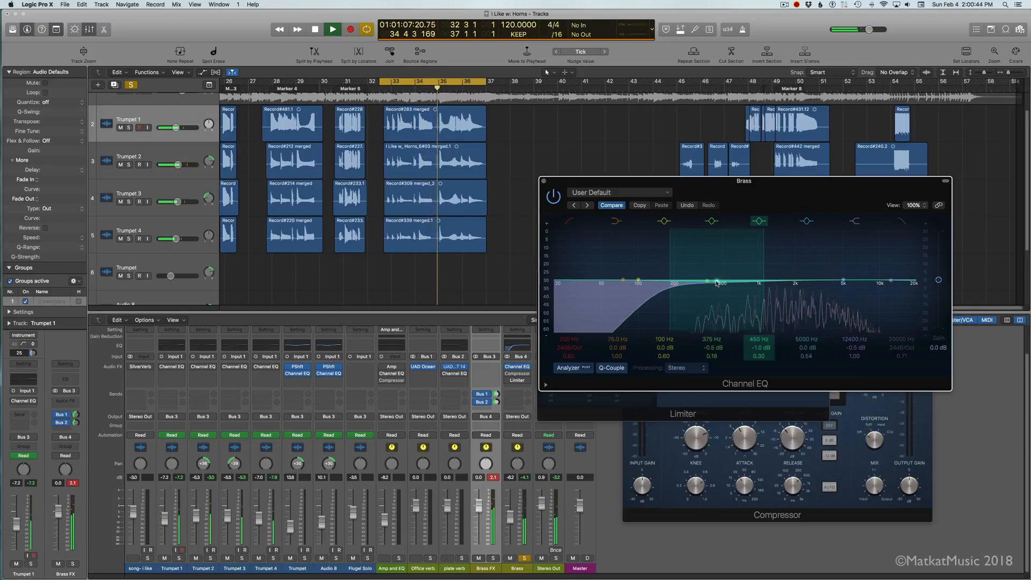
click(554, 197)
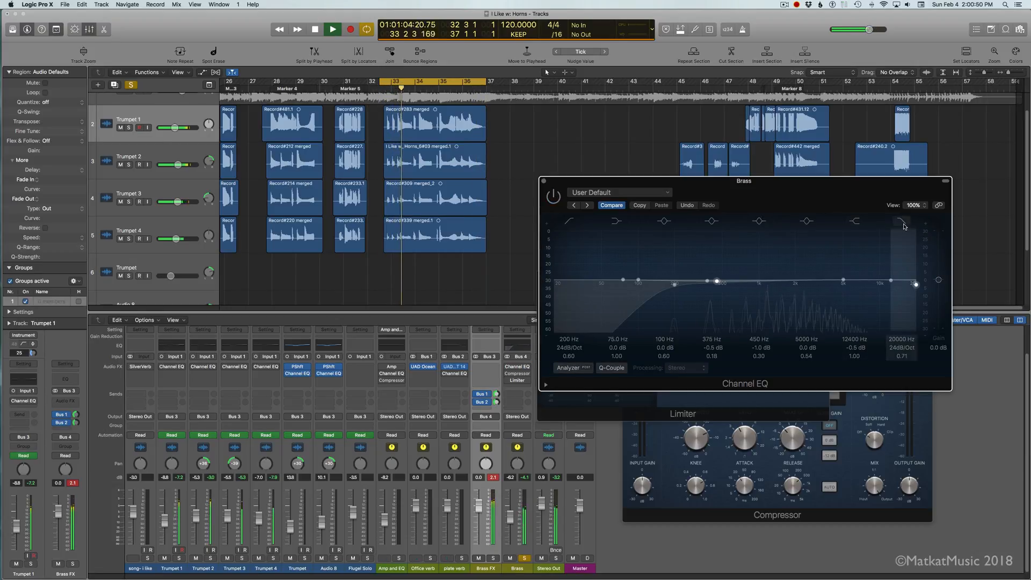
click(555, 198)
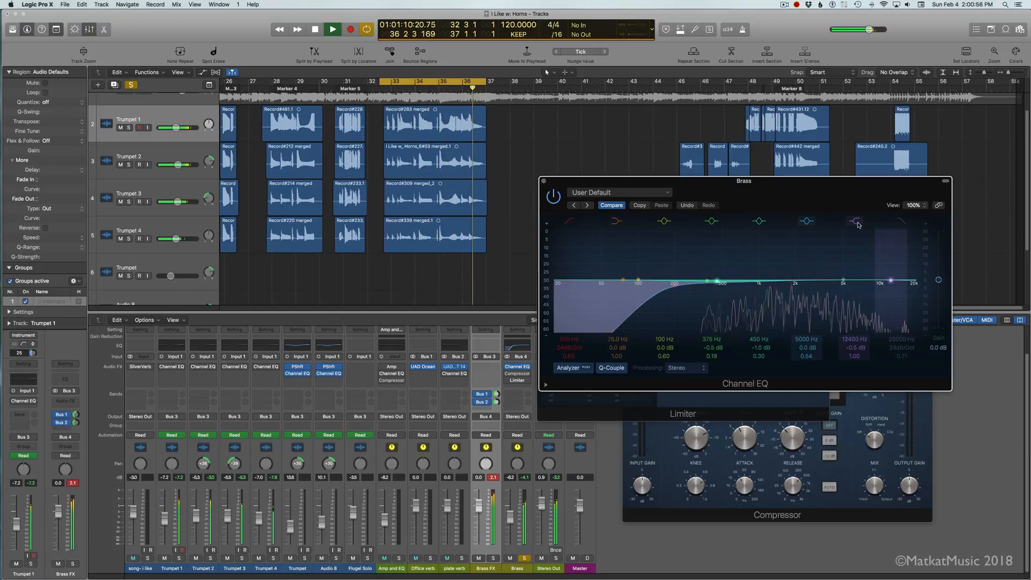
Step: Switch Brass's Channel EQ on and off repeatedly over the looped section to compare the brass with and without it
click(548, 197)
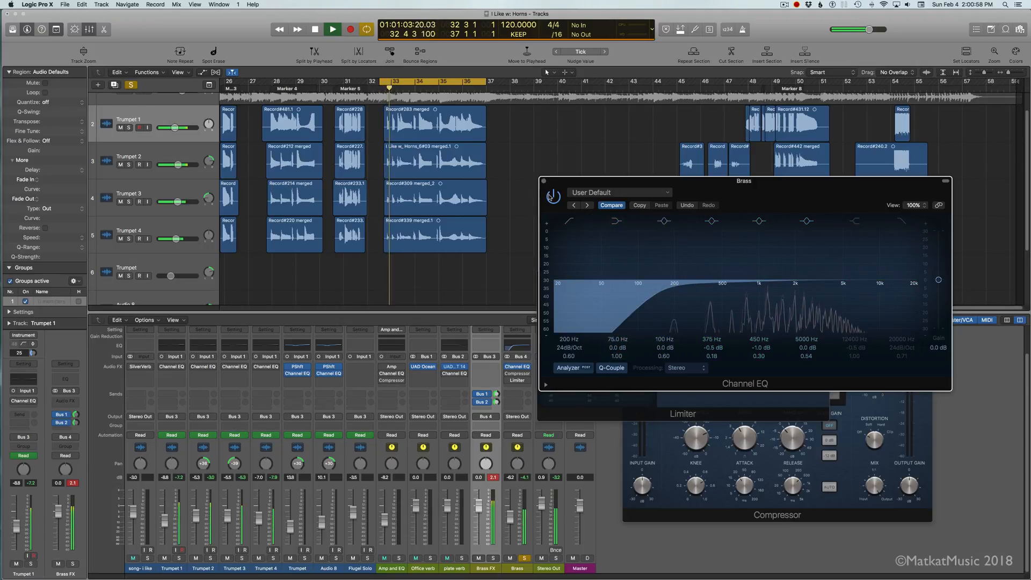
click(553, 197)
click(553, 197)
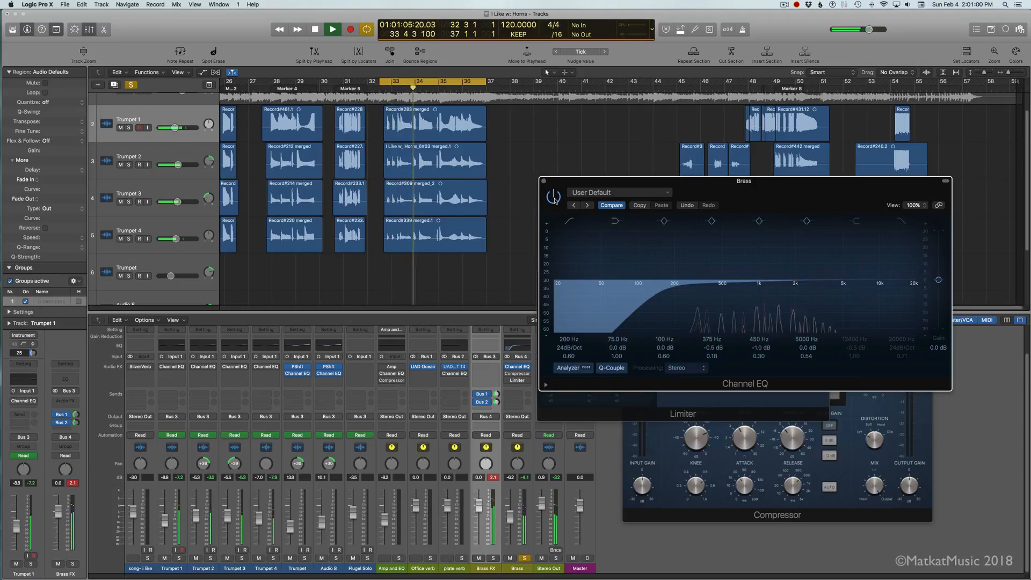
click(554, 197)
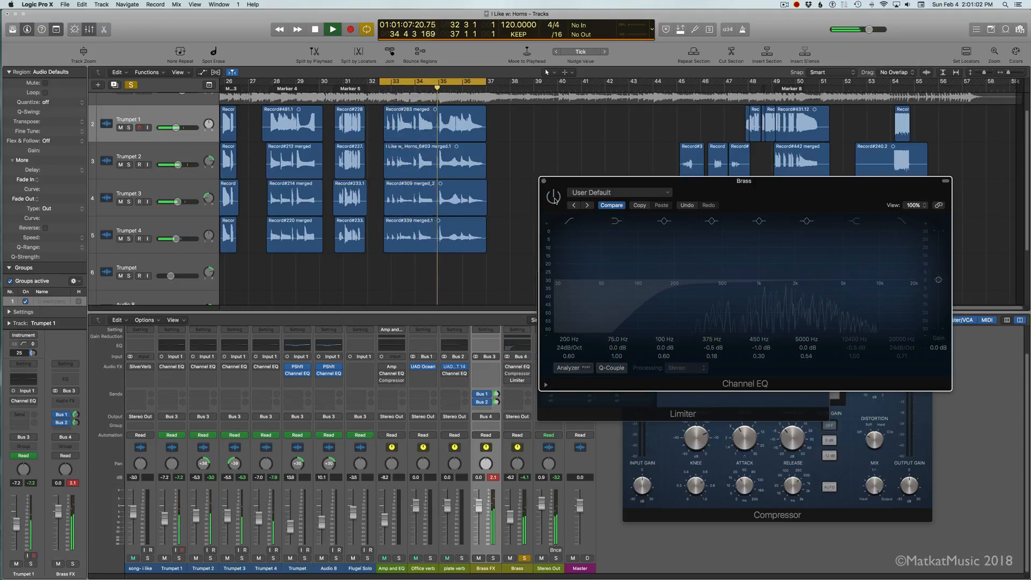
click(554, 197)
click(553, 198)
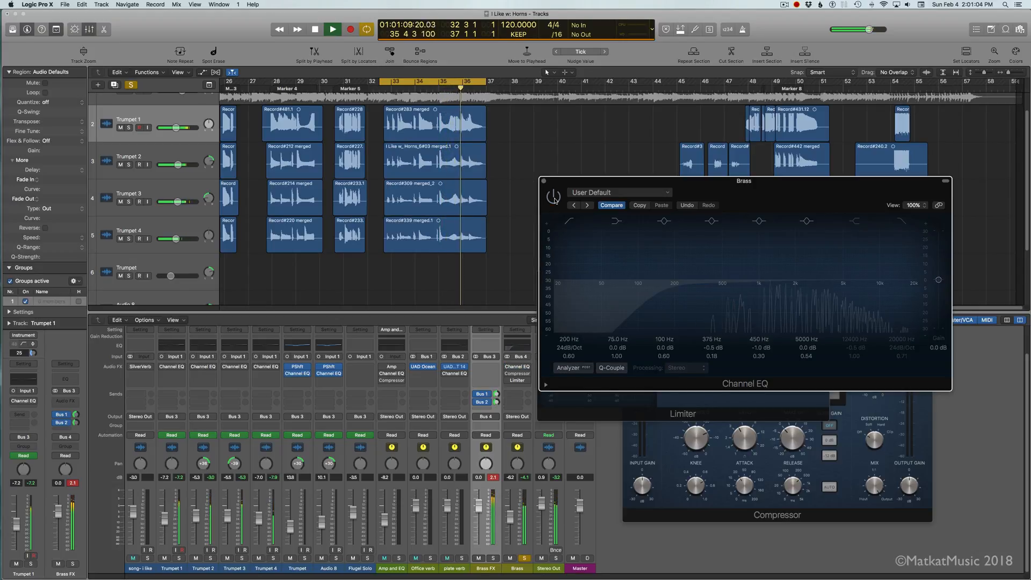
click(554, 197)
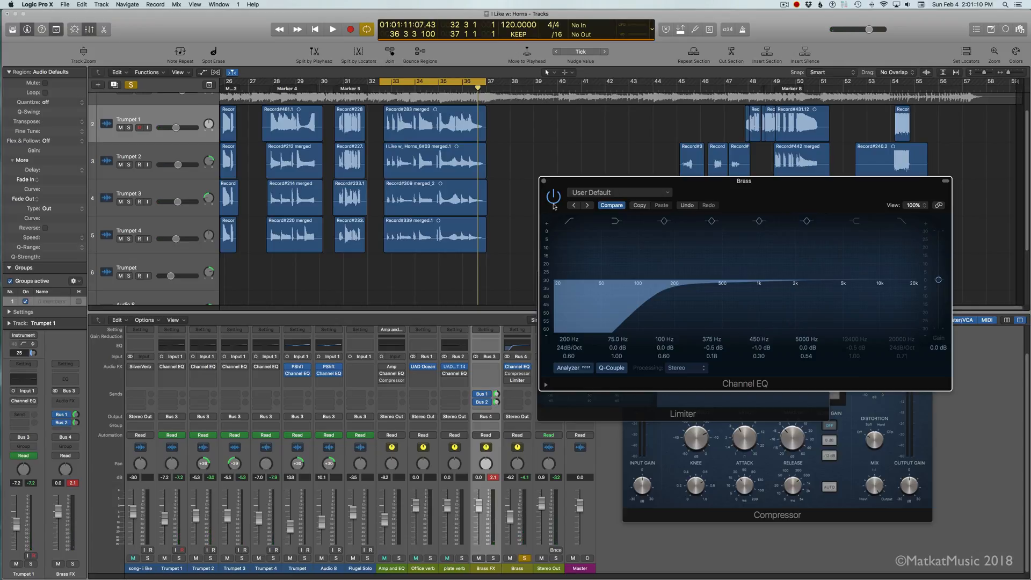
click(554, 204)
click(555, 199)
key(space)
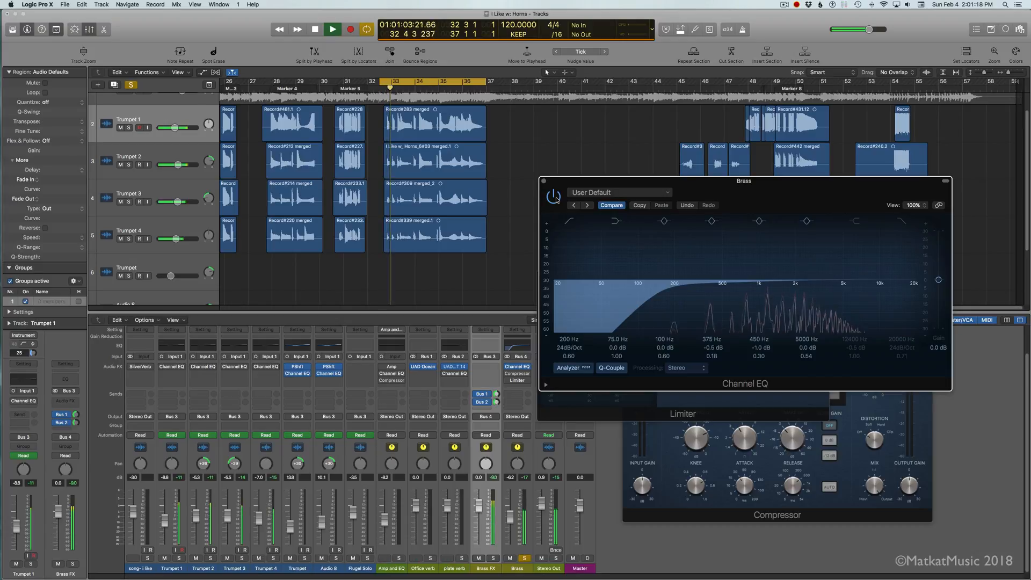
Step: Move Channel EQ from Brass to the first effect slot of Brass FX, and restart playback of the loop
drag(523, 368, 488, 369)
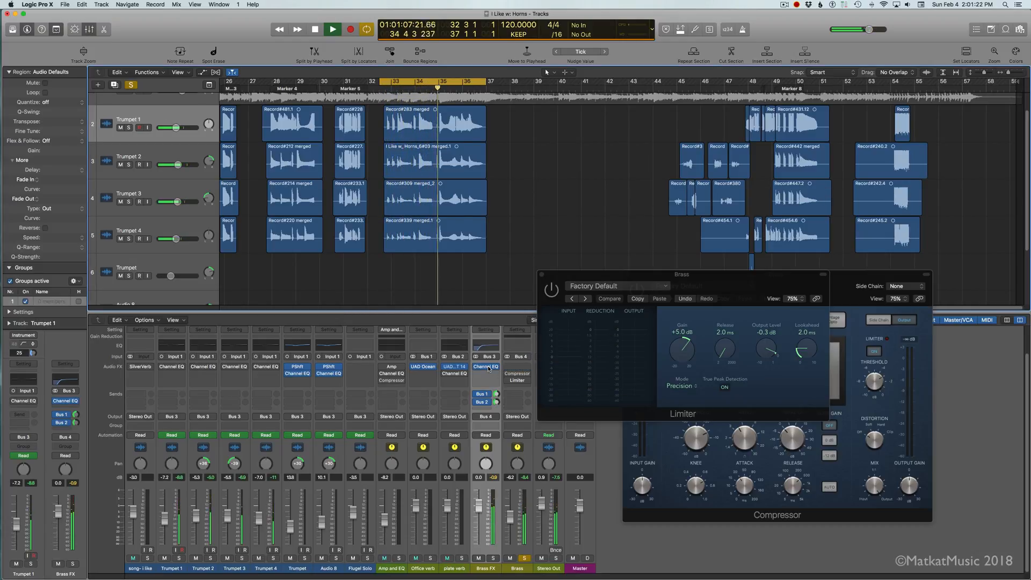
key(space)
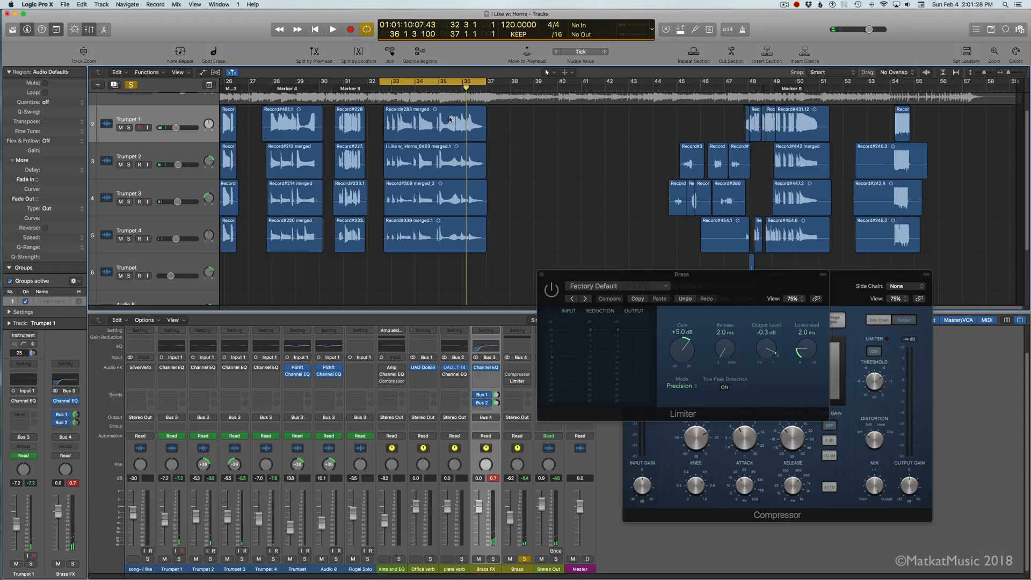
key(space)
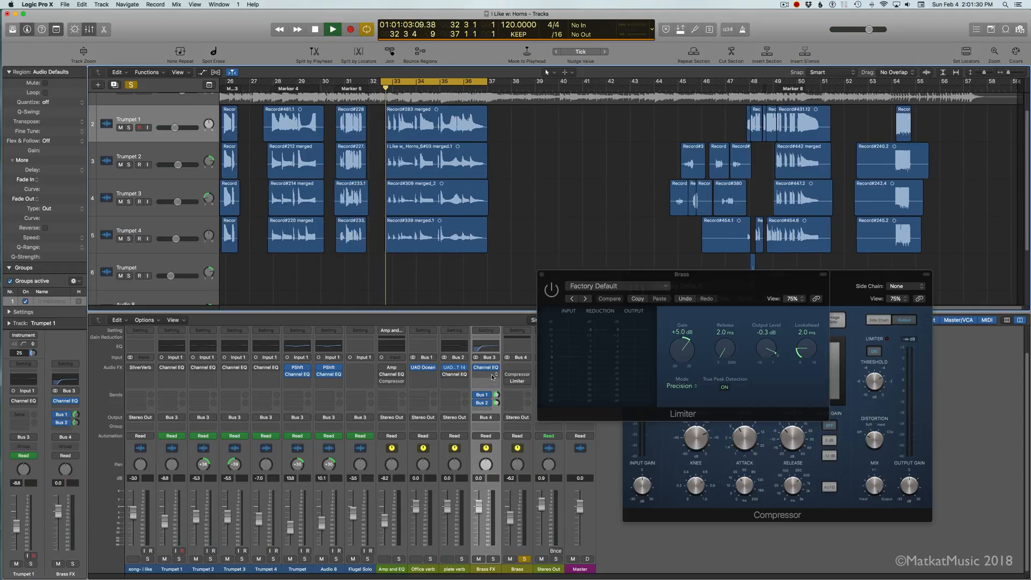
Step: Open Channel EQ on Brass FX, move its window clear of the mixer, and compare the sound with it bypassed and active
click(488, 367)
drag(32, 40, 546, 168)
click(537, 167)
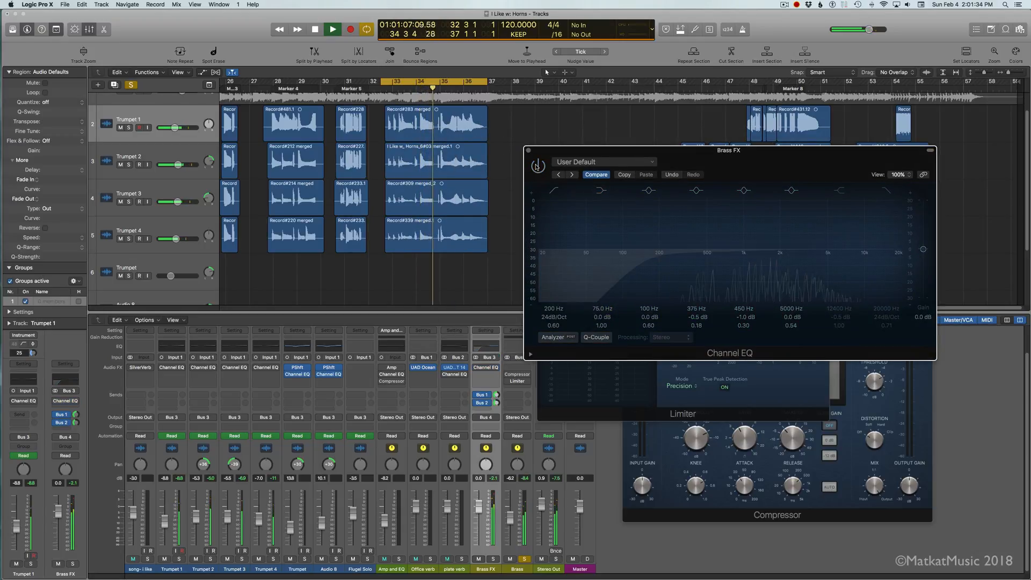
click(536, 167)
click(536, 167)
click(537, 167)
click(536, 167)
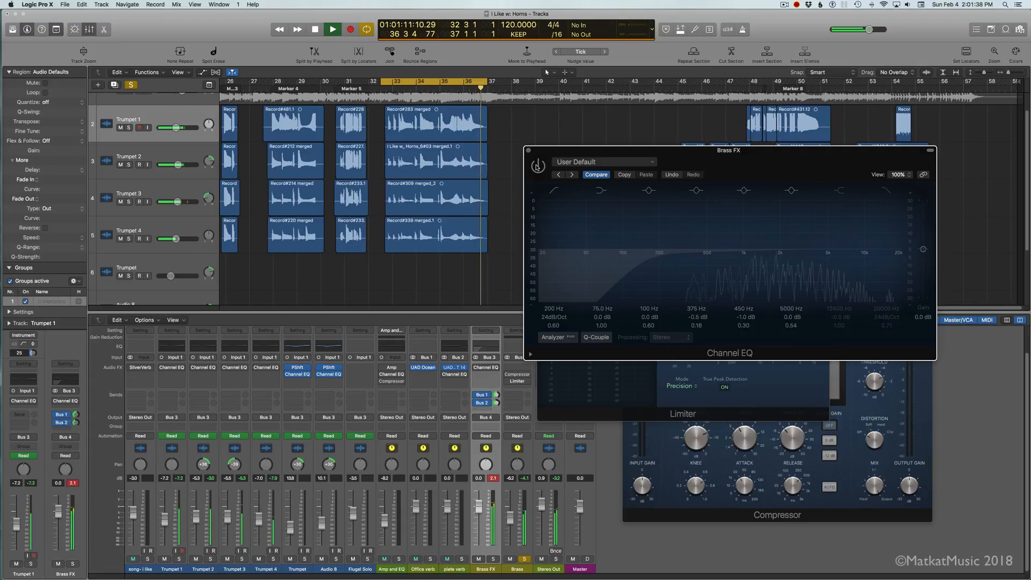
Step: Set the low cut of Brass FX's Channel EQ to 144 Hz with Q 0.71, and reactivate Compressor and Limiter on Brass
click(537, 167)
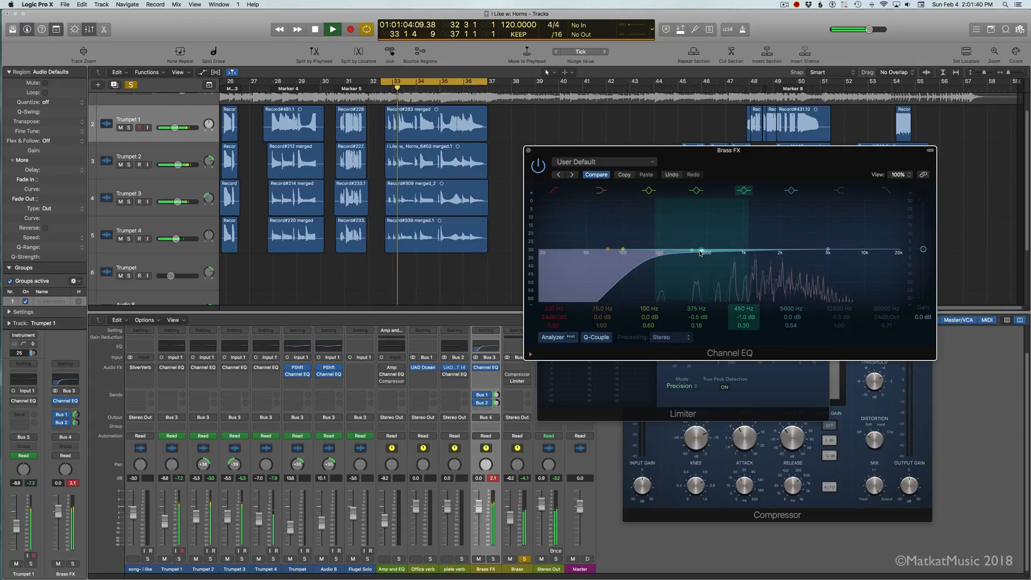
drag(658, 257, 642, 256)
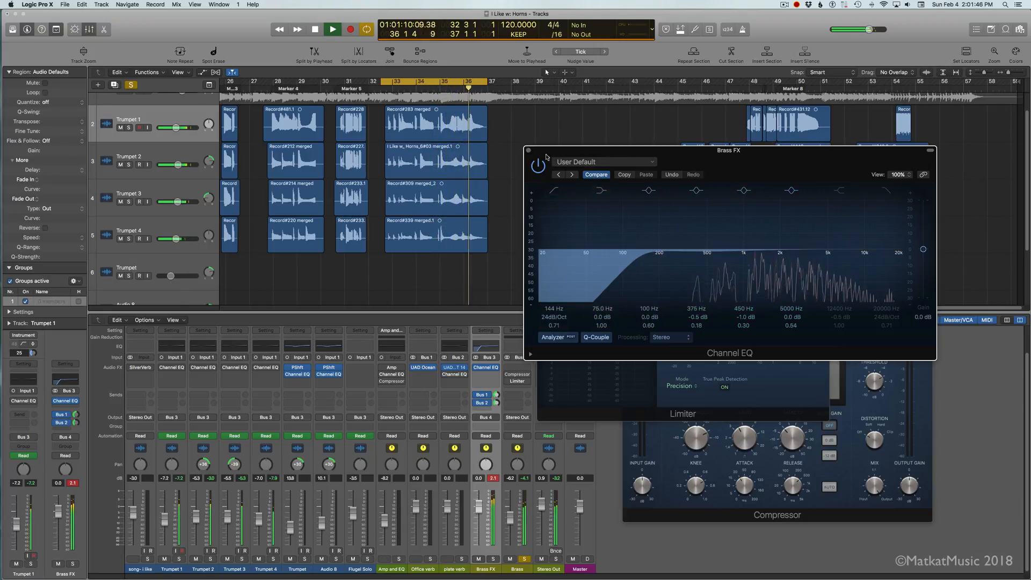
Step: Bring up Brass's Limiter and set its gain to 0.0 dB
click(517, 381)
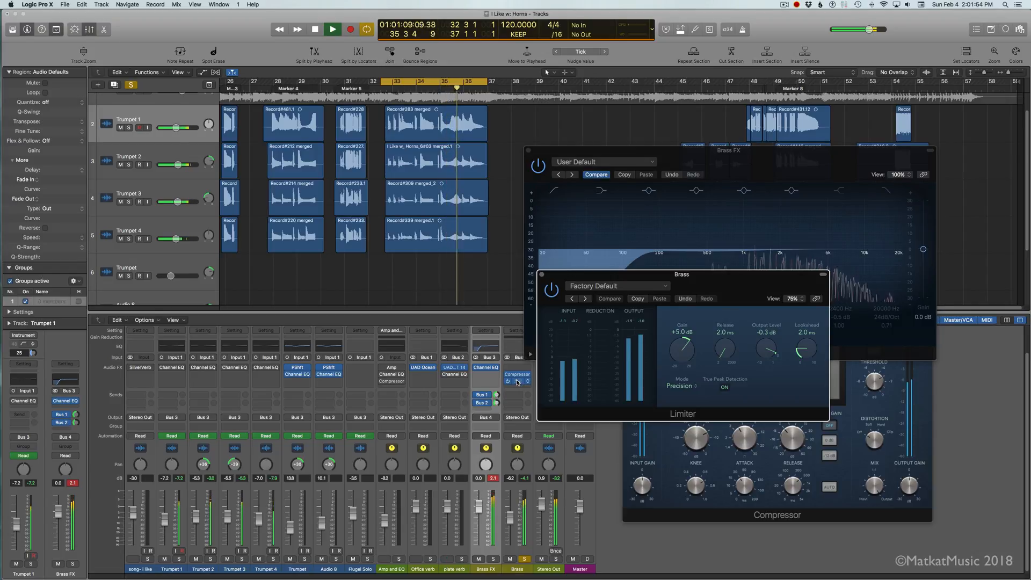
drag(681, 346, 679, 361)
drag(679, 362, 679, 364)
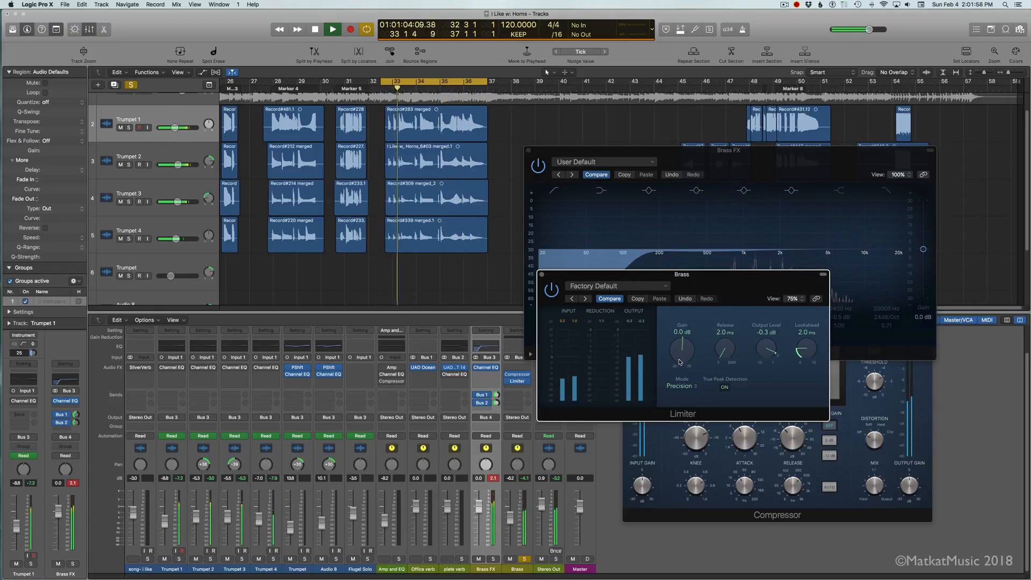
Step: Bring up Brass's Compressor, enlarge its view to 100%, and reposition its window so all controls are in reach
click(513, 375)
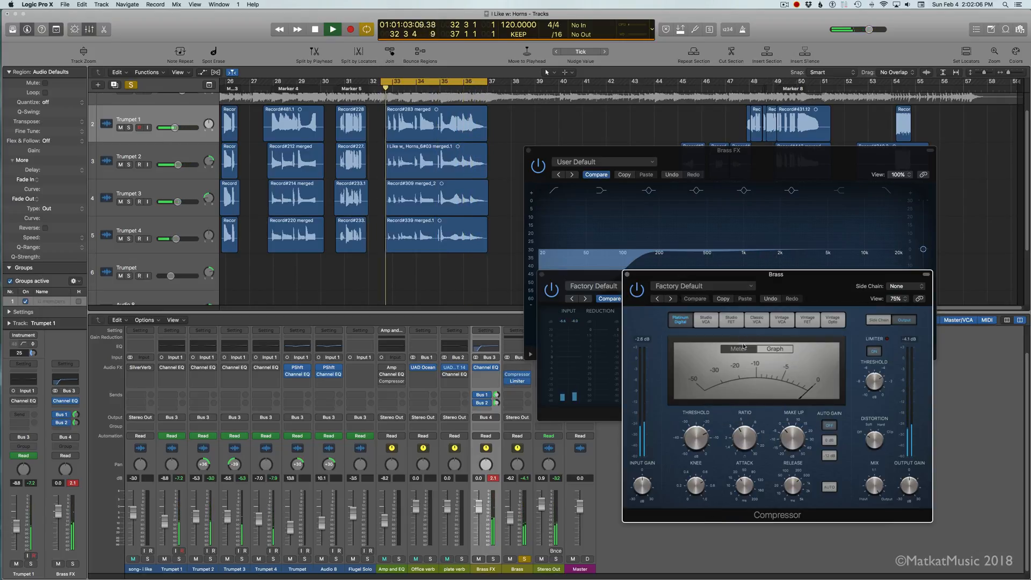
click(897, 298)
click(904, 342)
drag(844, 275, 795, 187)
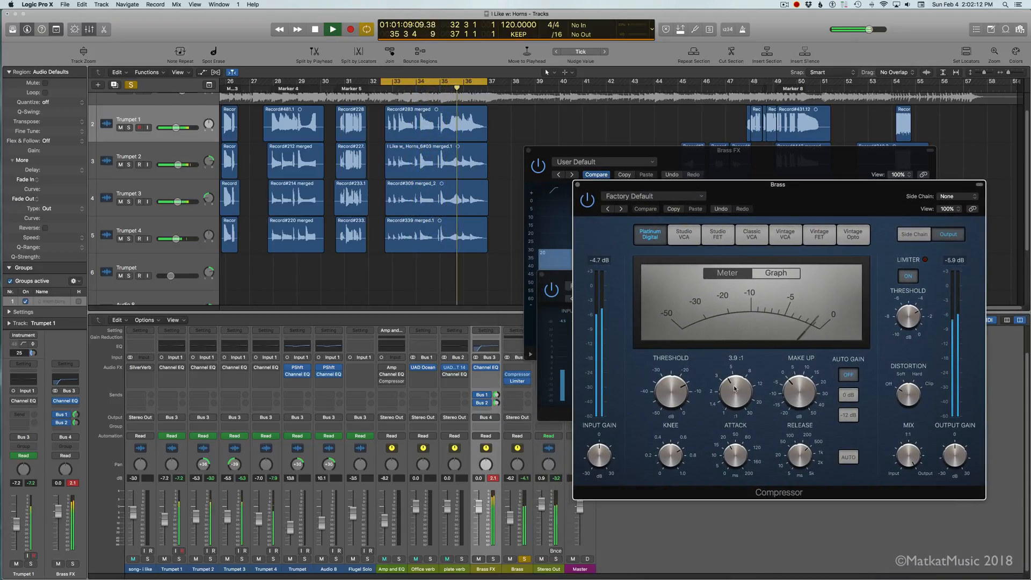
Step: Set Brass's Compressor to 35.0 ms attack, 4.1:1 ratio and -20.5 dB threshold, using the graph display
drag(735, 456, 735, 453)
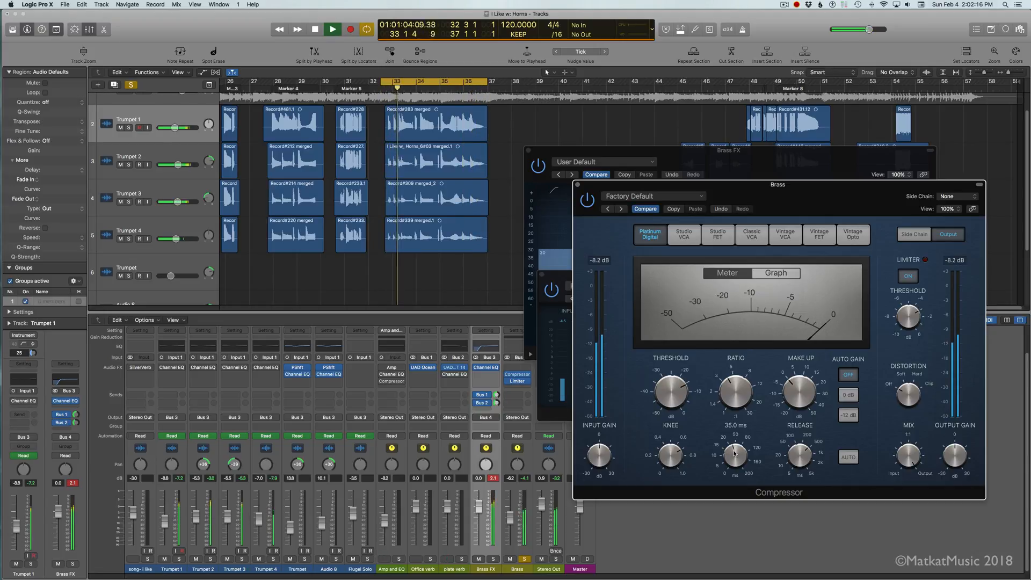
click(769, 274)
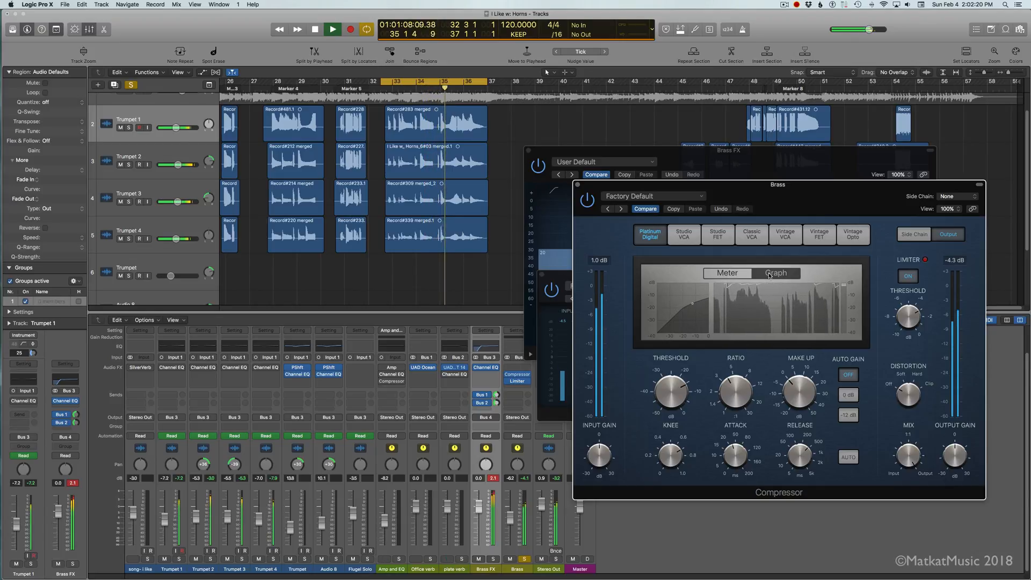
mouse_move(726, 387)
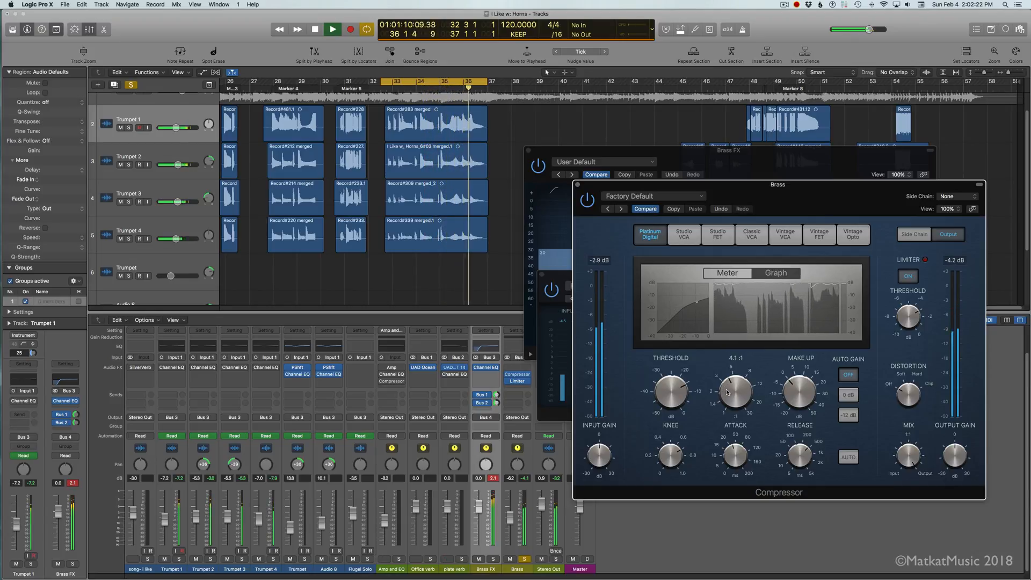
mouse_move(676, 403)
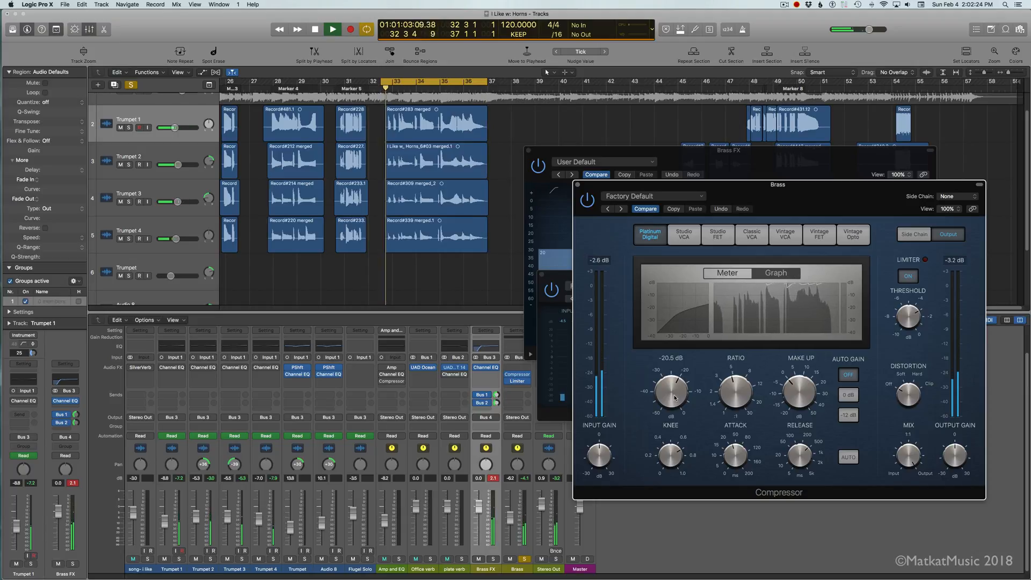
drag(674, 392, 674, 393)
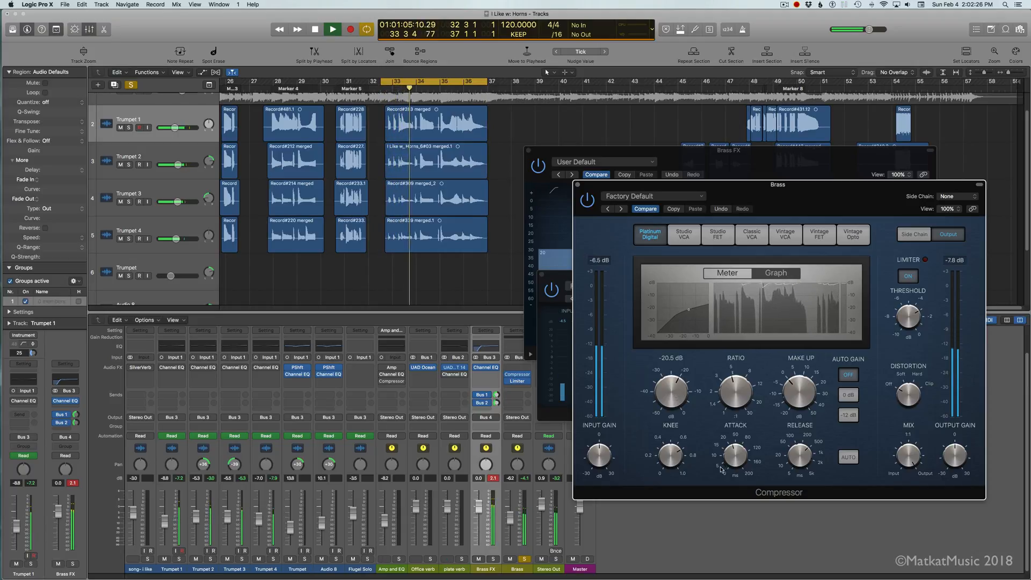
Step: Raise the attack on Brass's Compressor to 53.0 ms and its ratio to 4.6:1
mouse_move(739, 454)
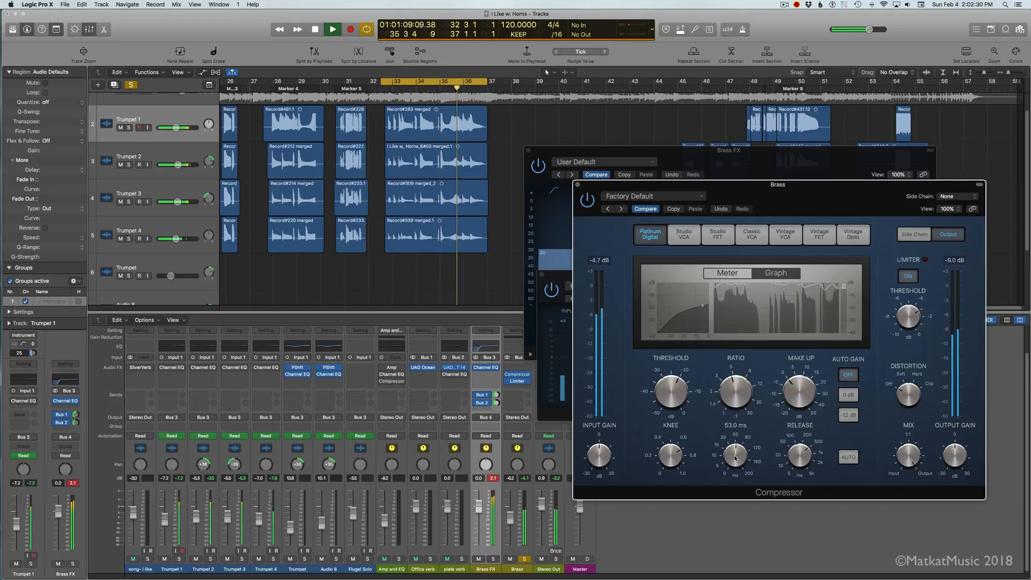
mouse_move(730, 392)
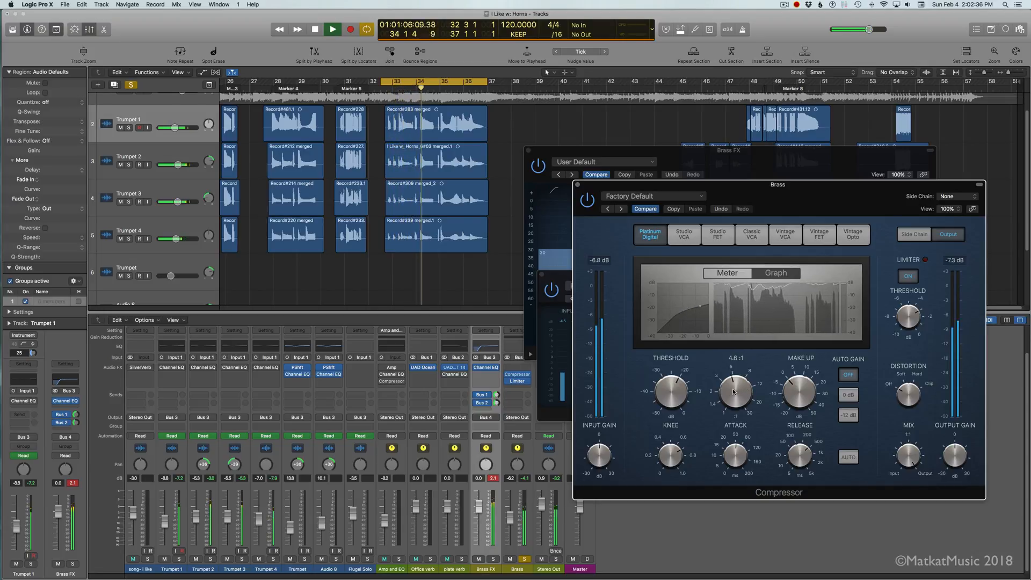
Step: Bring up Brass's Limiter and place its window over the Compressor, clear of the mixer channels
mouse_move(520, 382)
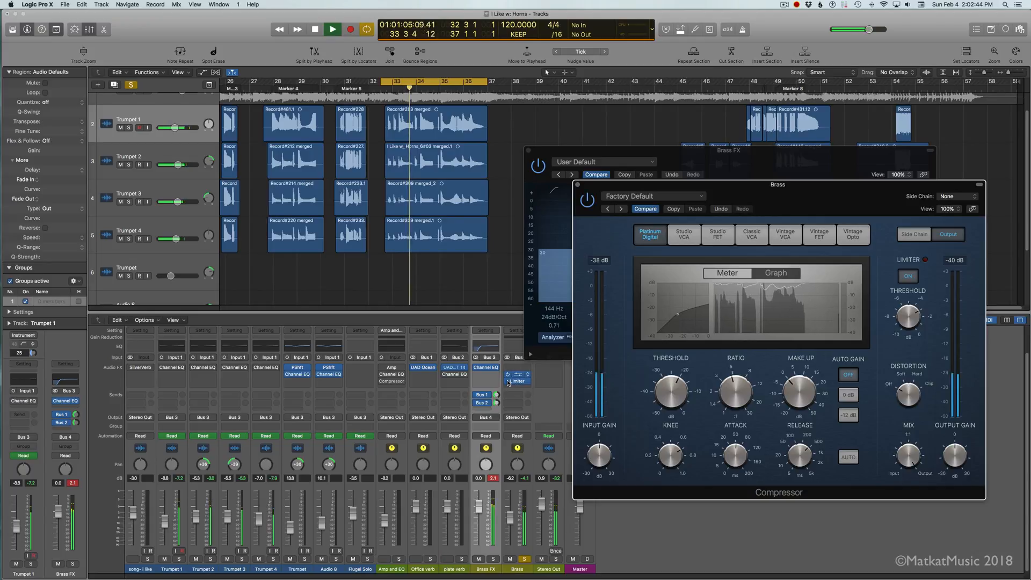
click(518, 383)
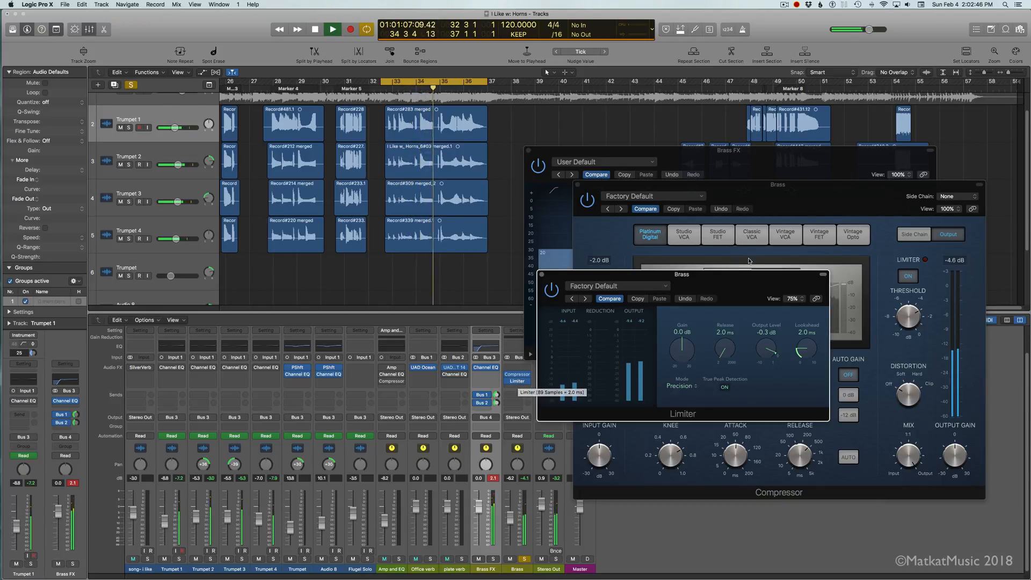
drag(737, 278, 791, 279)
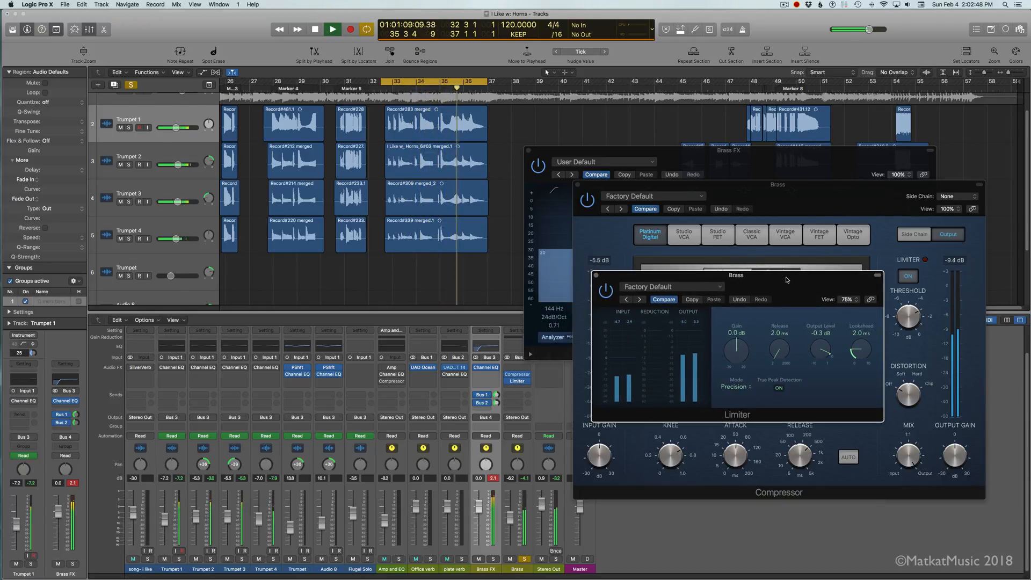
Step: Clear Brass FX's peak reading, set its fader to -1.8 dB and the Brass fader to 0.0 dB, and restart playback
click(494, 479)
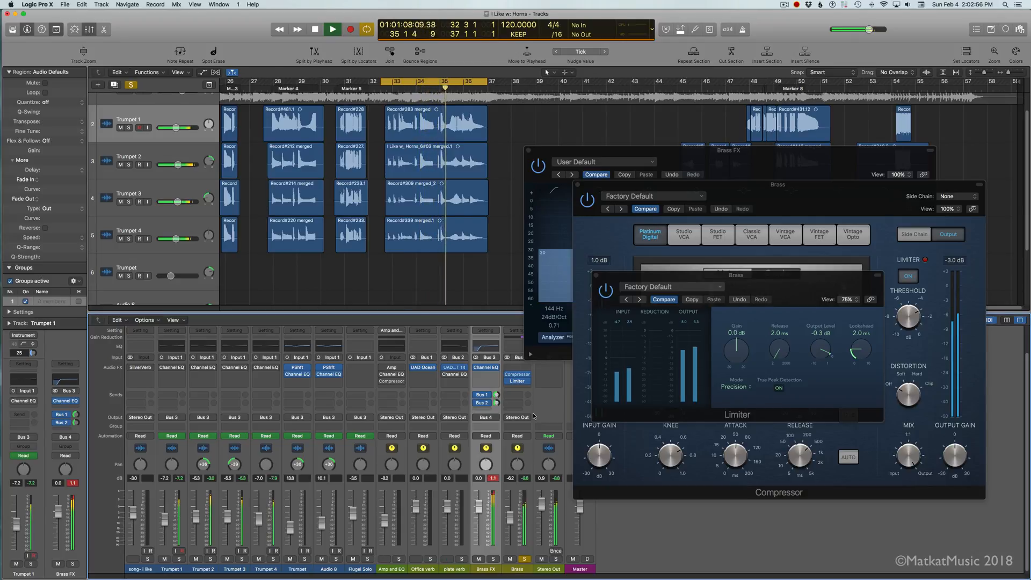
drag(476, 512, 476, 514)
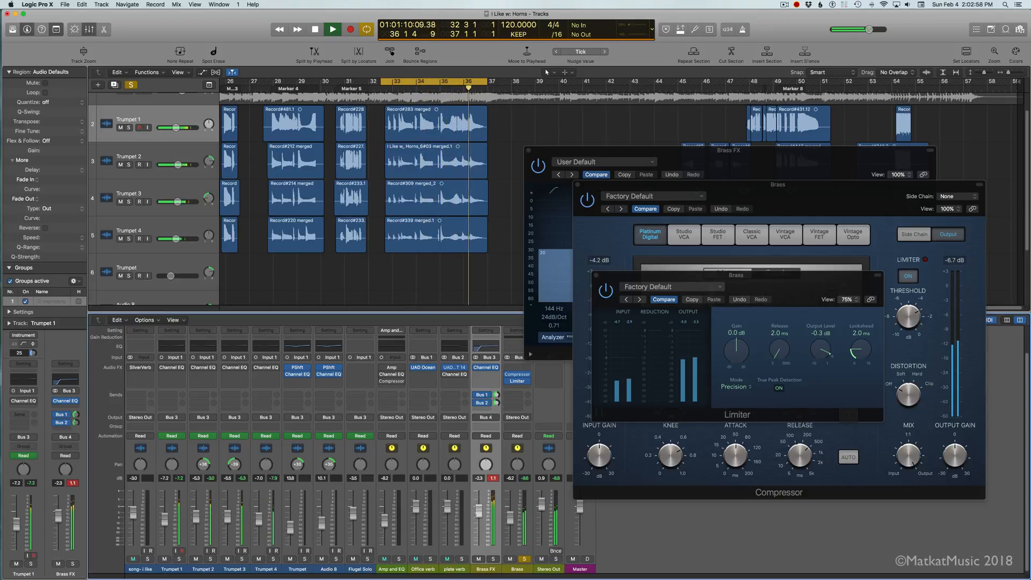
click(493, 479)
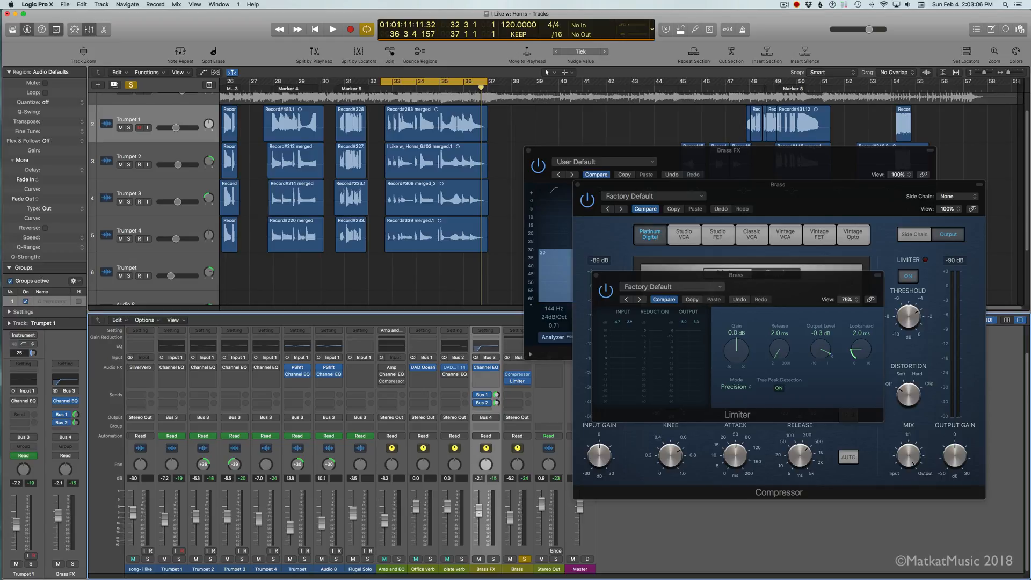
key(space)
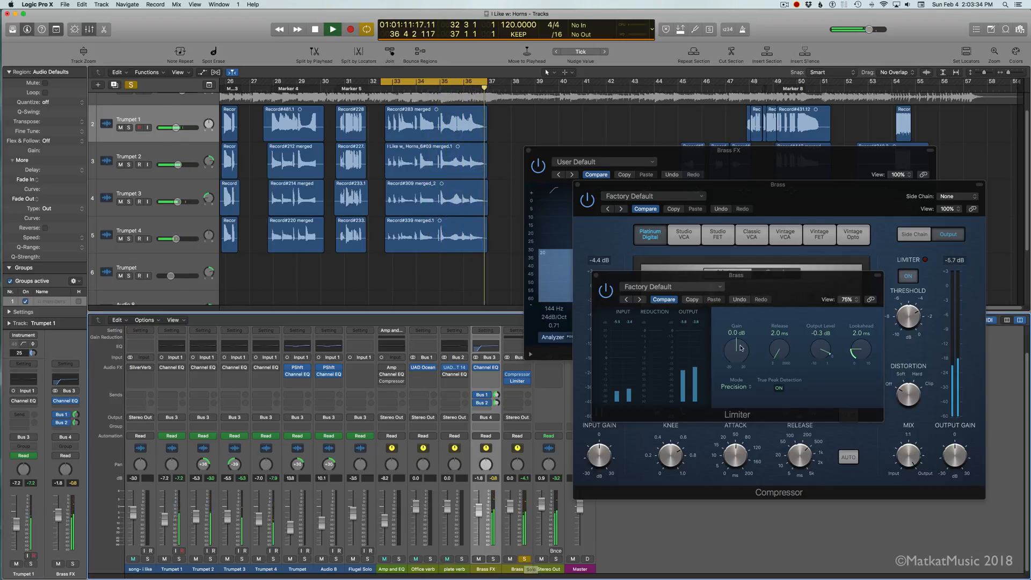
Step: Arrange Brass's Compressor and Limiter windows with the Limiter above the Compressor so both sets of controls are in reach
click(858, 491)
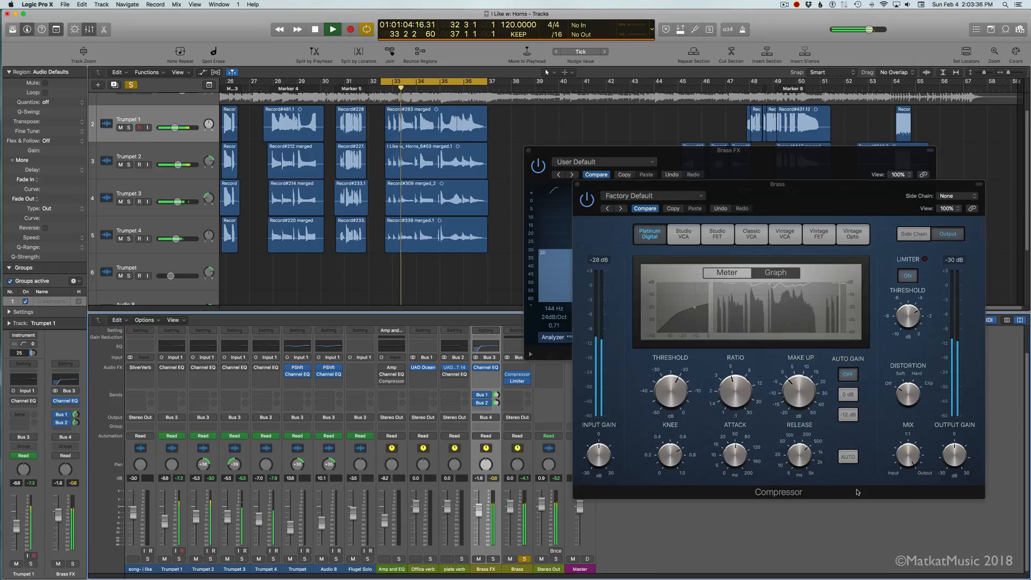
click(516, 381)
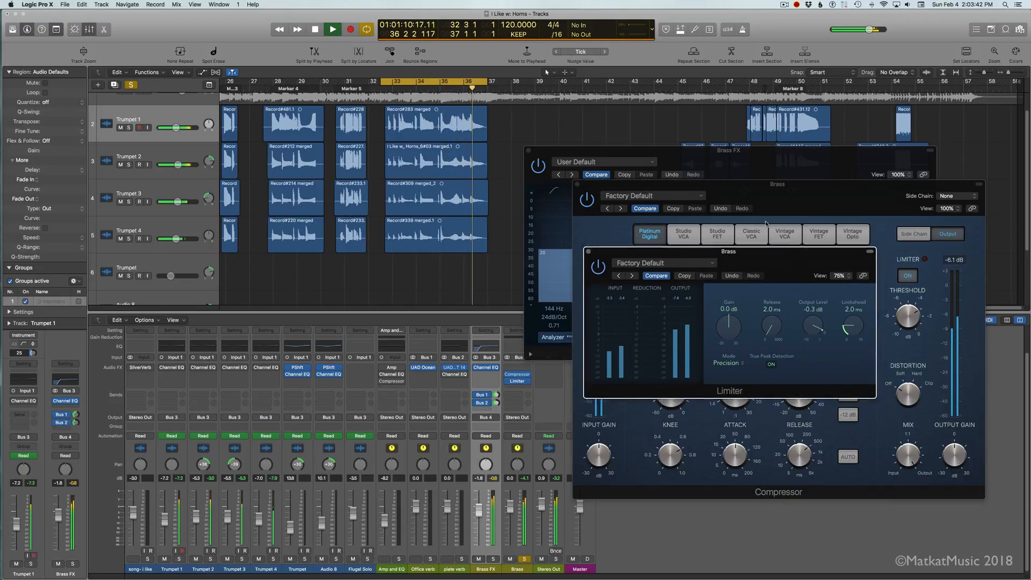
drag(775, 296, 737, 50)
drag(809, 391, 807, 383)
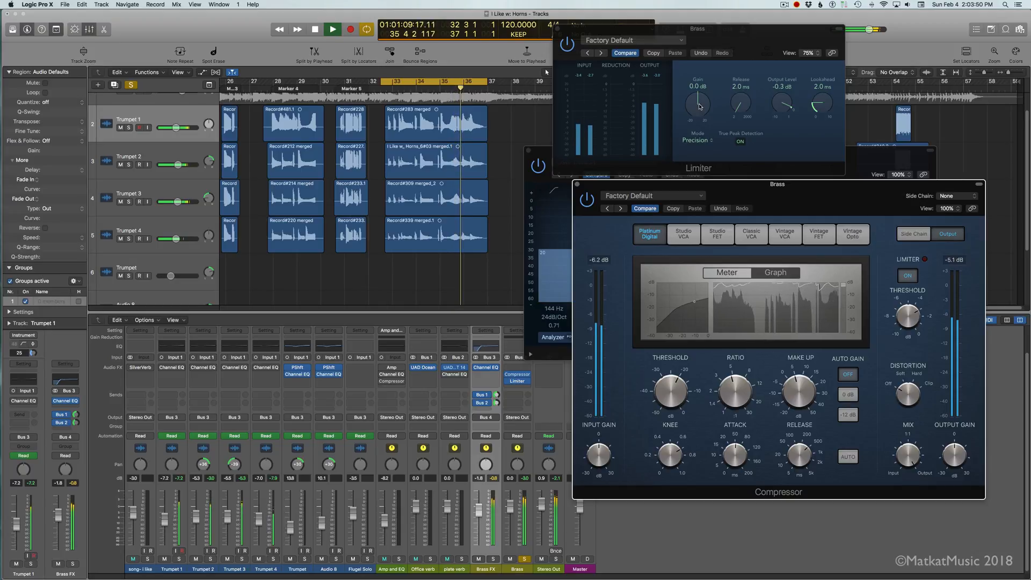
Step: Raise the gain of Brass's Limiter to +4.0 dB and turn down the system volume
drag(699, 106, 701, 93)
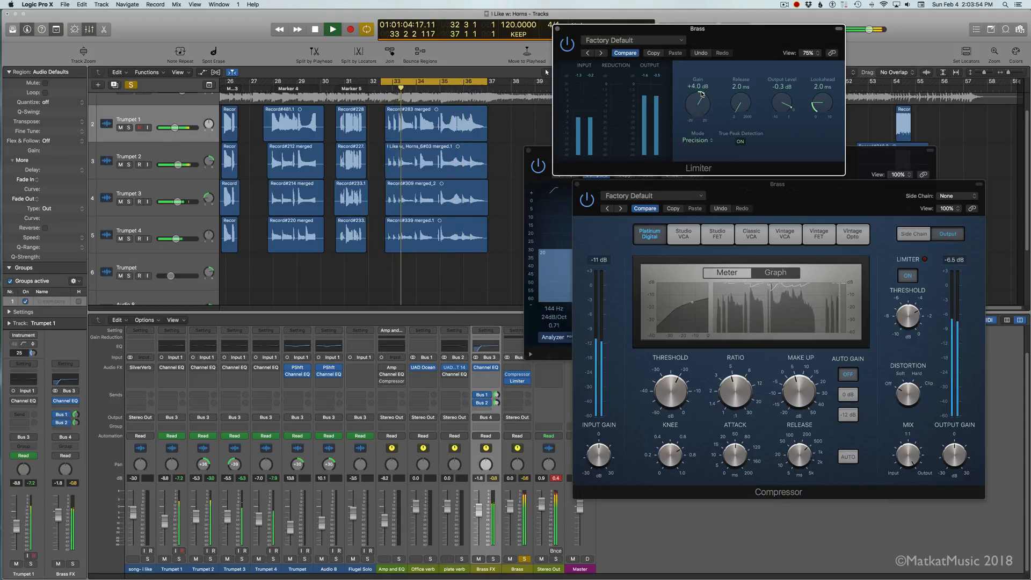
key(XF86AudioLowerVolume)
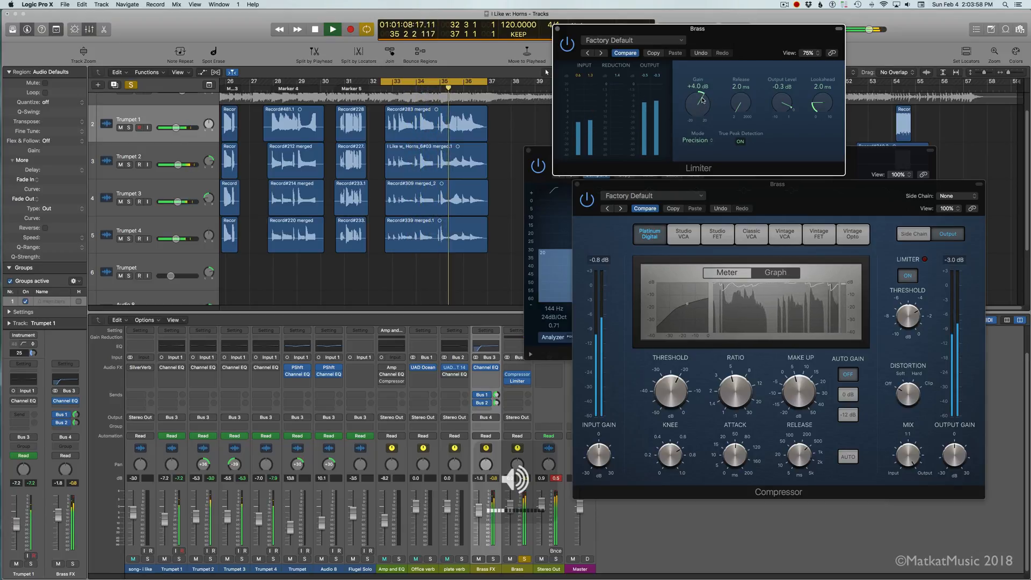
click(793, 394)
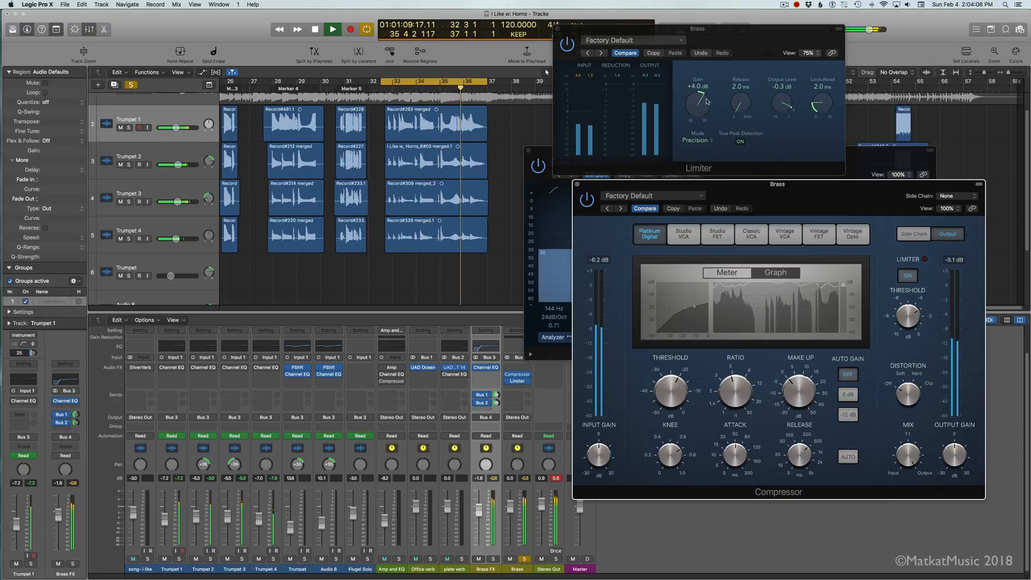
Step: Set Brass's Limiter to -0.2 dB output level and +1.5 dB gain, and close its window
drag(780, 106, 780, 106)
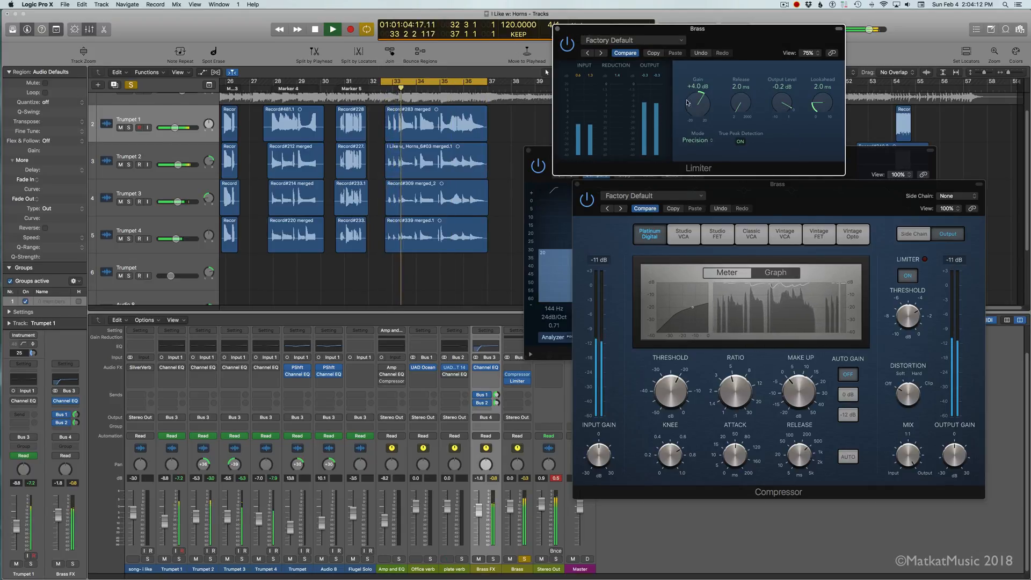
drag(697, 102, 696, 116)
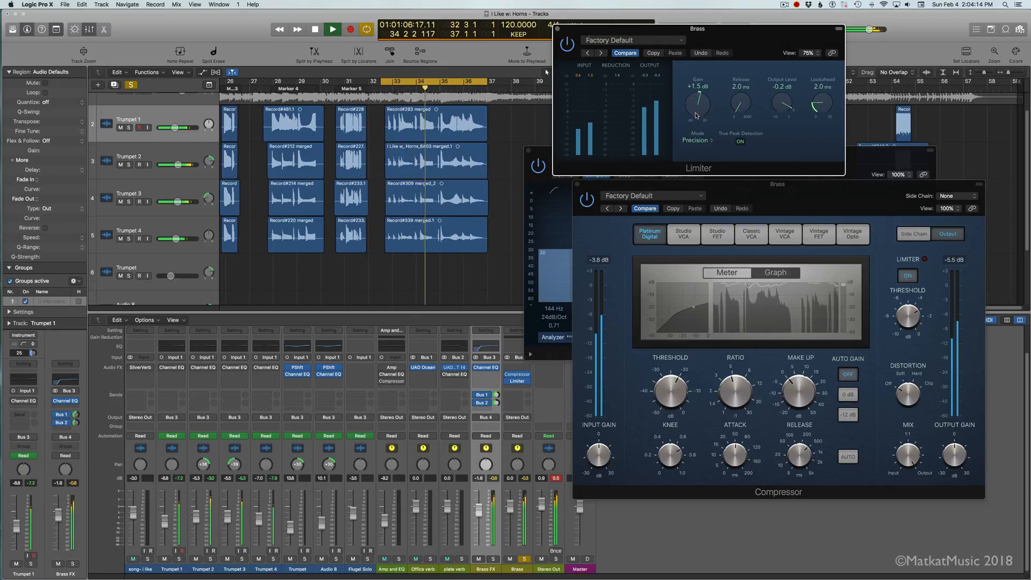
click(557, 29)
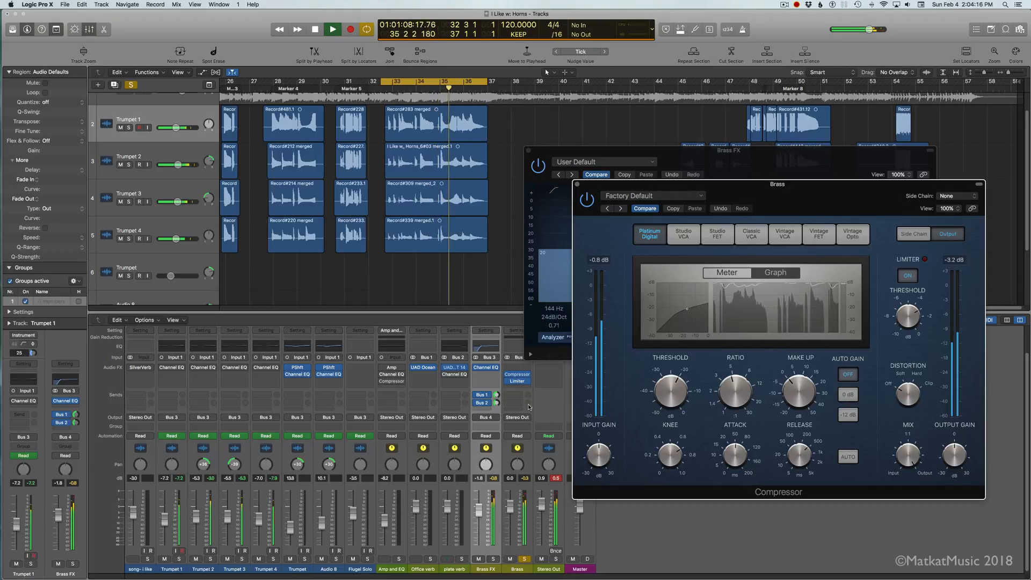
Step: Take Brass out of solo and audition the loop in the full mix
key(space)
click(523, 559)
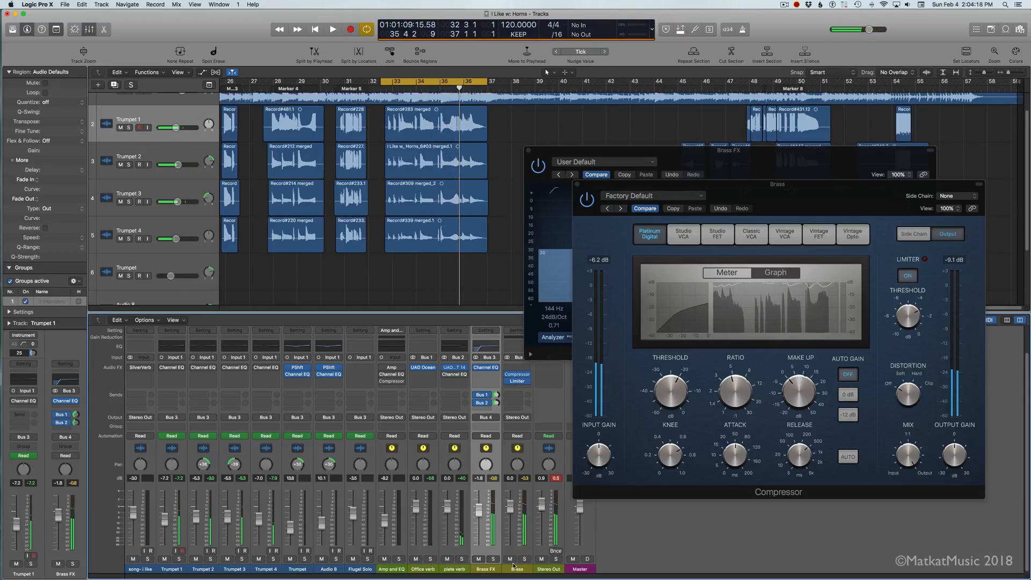
key(space)
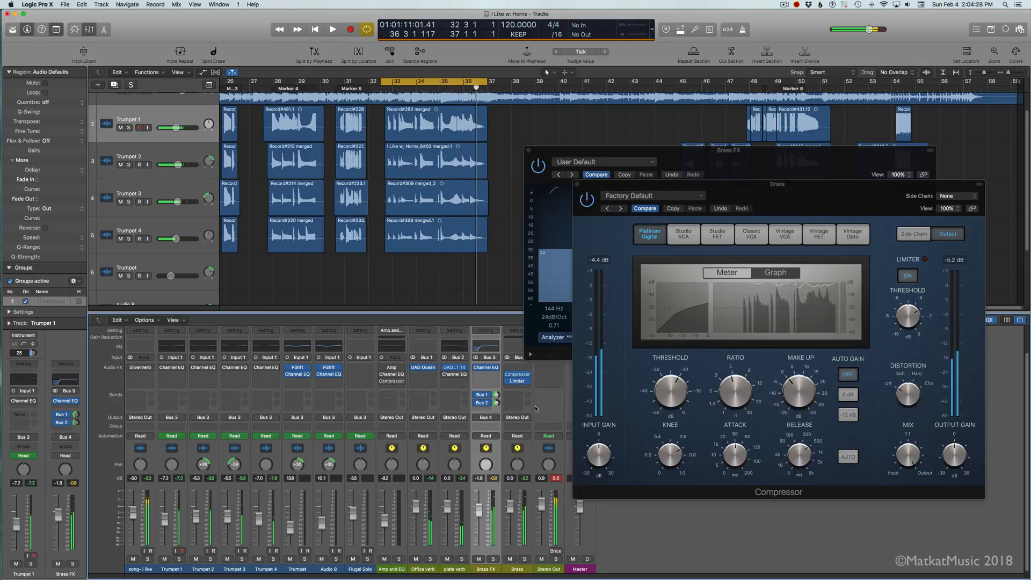
Step: Turn off cycle playback and play the song from about bar 16, with the whole arrangement in view
key(c)
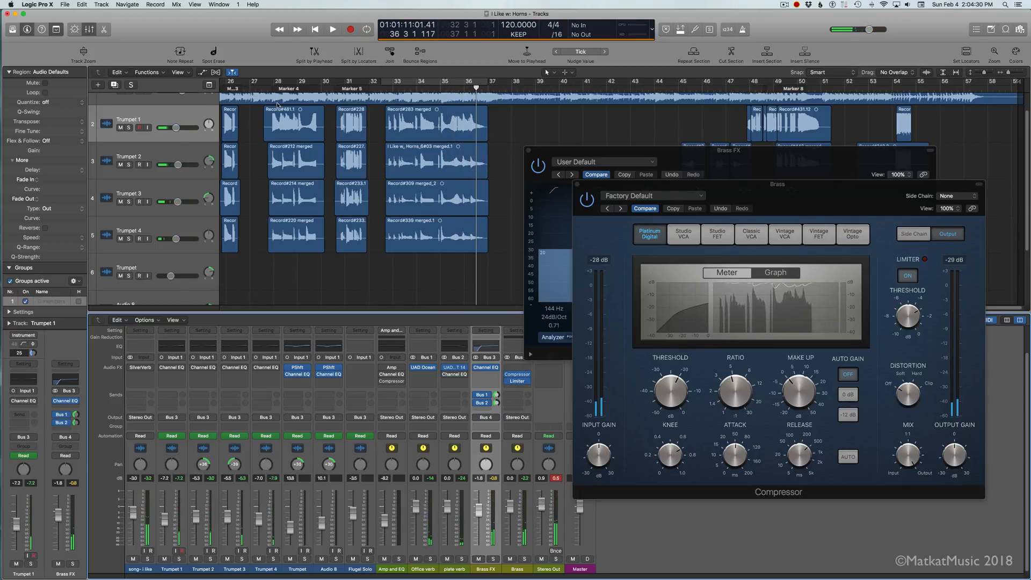
scroll(278, 105, left, 6)
key(super+Left)
key(super+Left)
key(super+Left)
key(super+Left)
key(super+Left)
click(403, 89)
key(space)
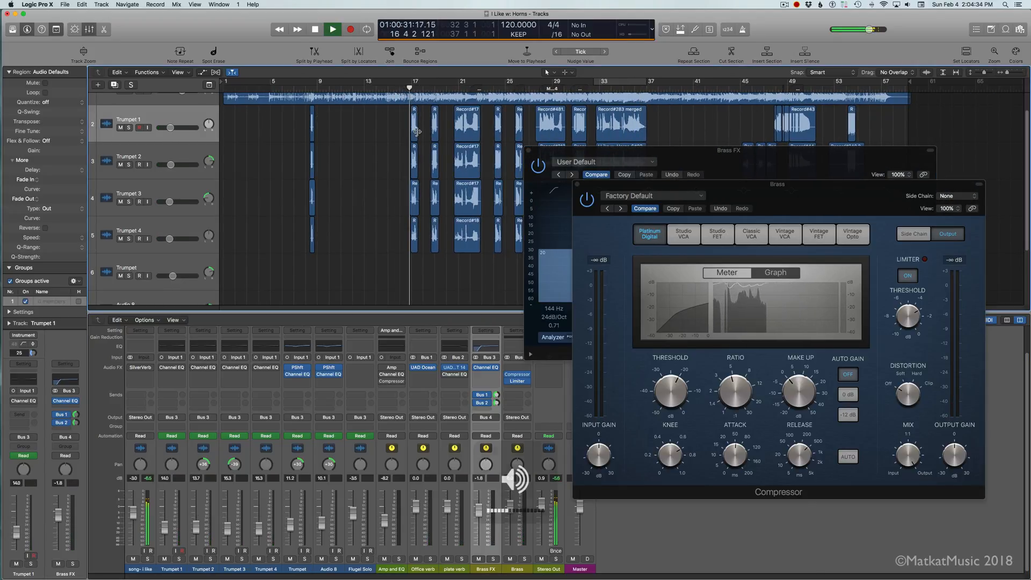
Step: Close the Compressor and Channel EQ windows, and switch Brass FX's Bus 1 and Bus 2 sends to Pre Fader
click(577, 184)
click(529, 152)
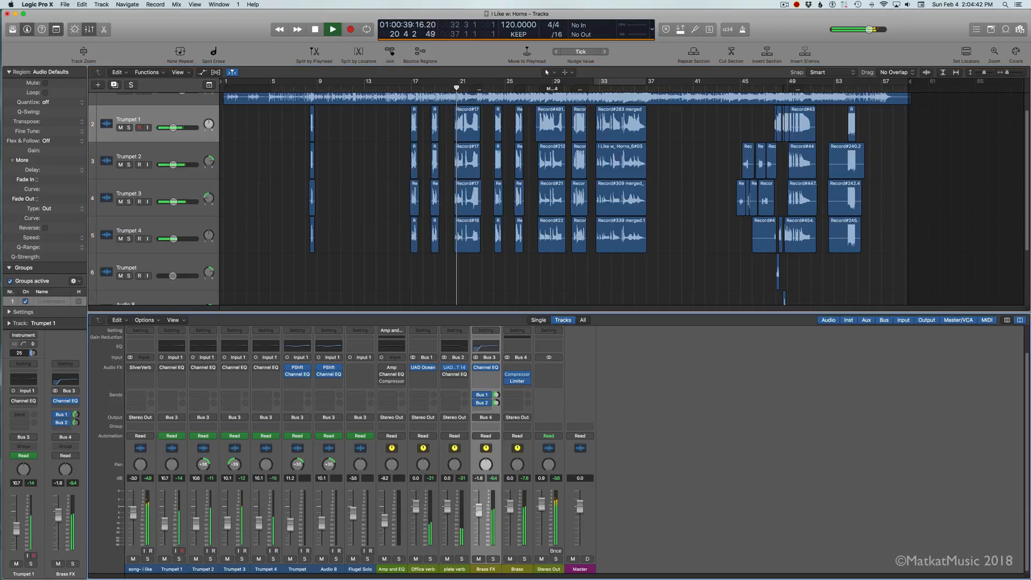
click(489, 399)
click(498, 419)
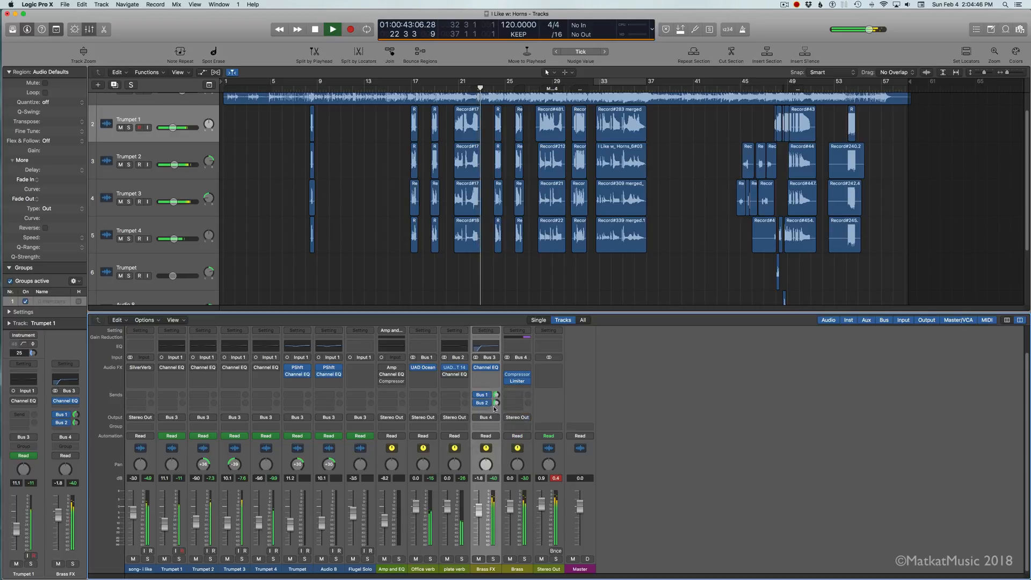
click(489, 406)
click(500, 426)
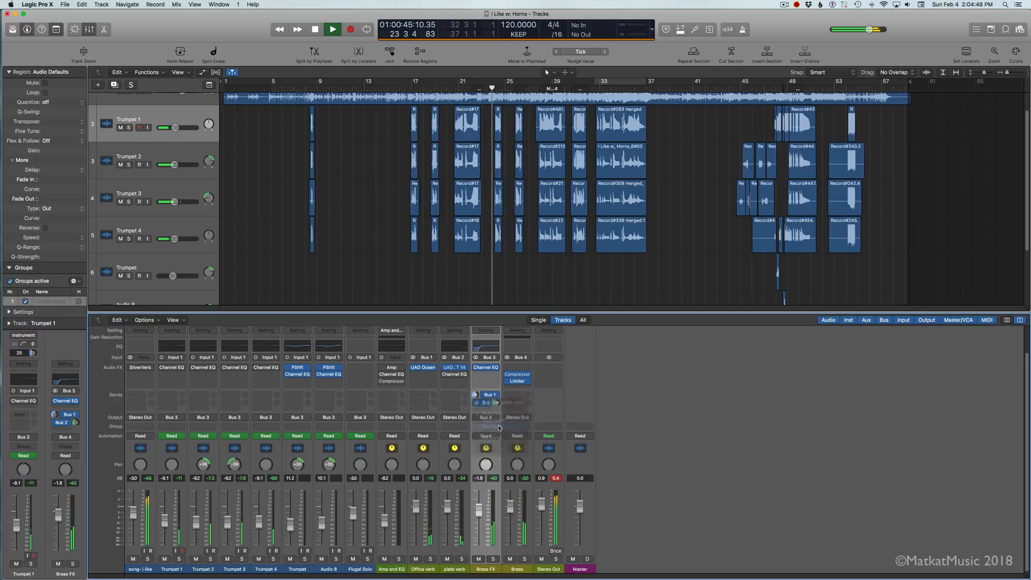
Step: Stop playback and inspect the send options of Brass FX's Bus 1 send and of the selected trumpet channels
key(space)
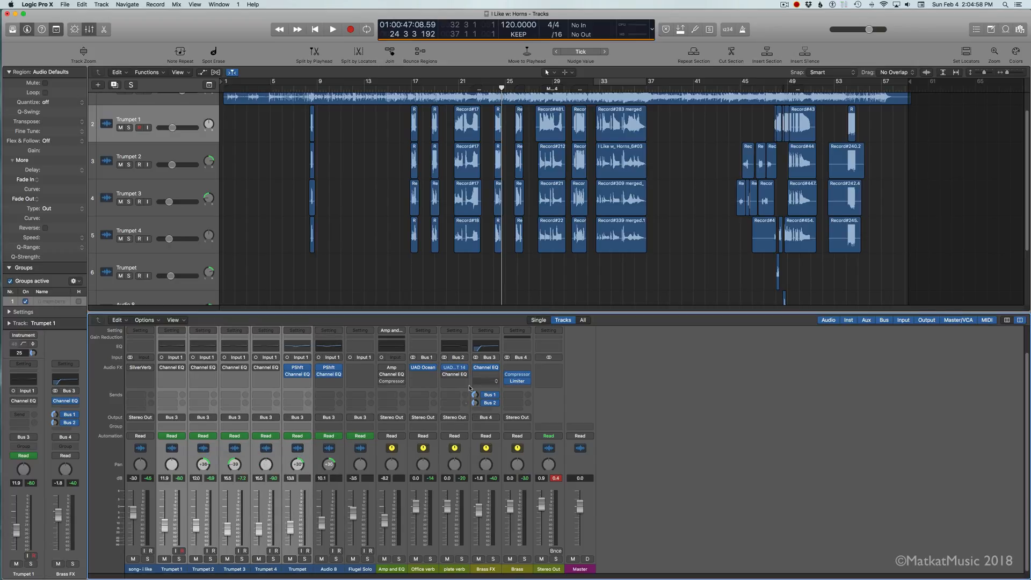
click(494, 396)
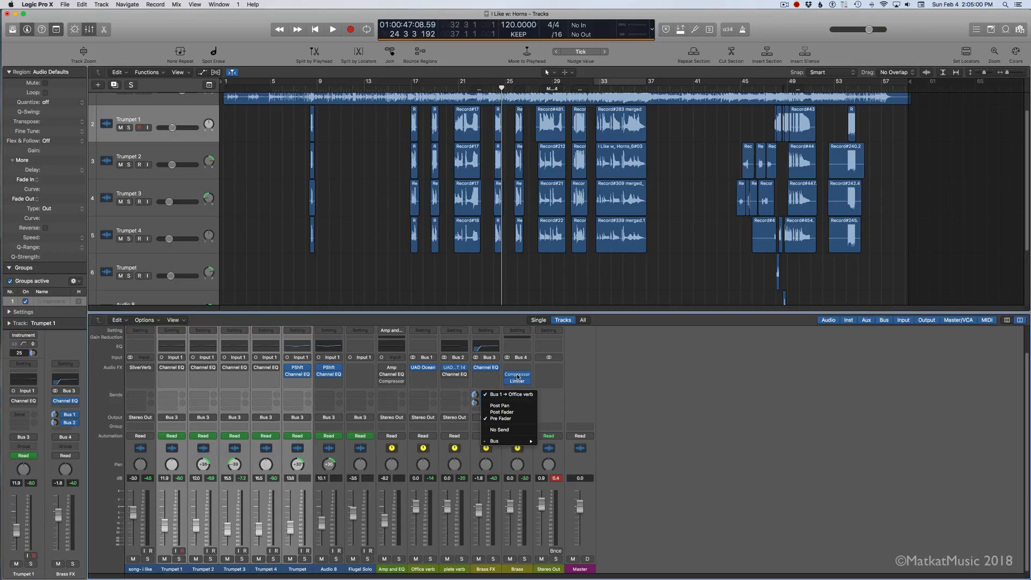
click(610, 453)
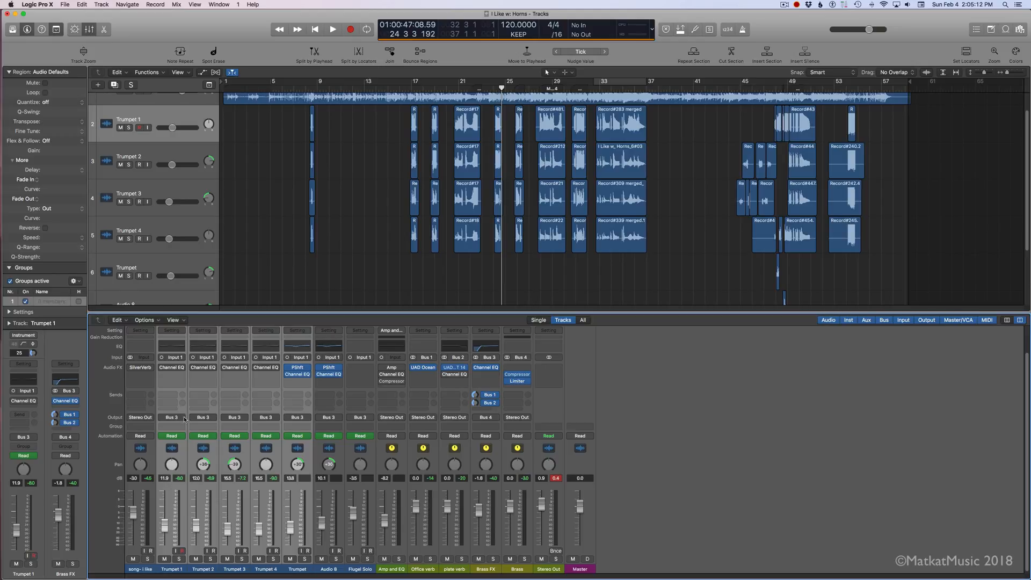
click(173, 399)
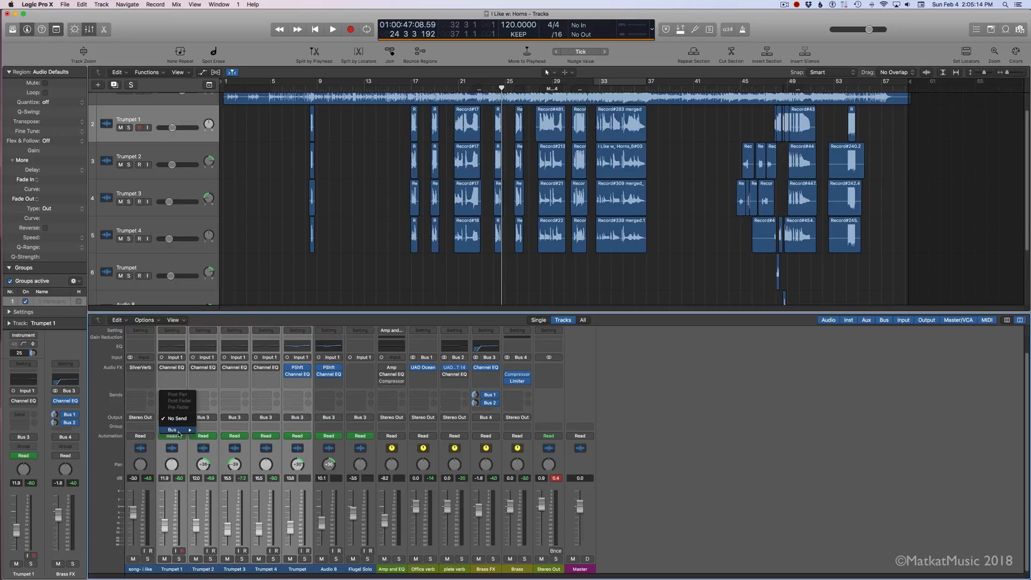
click(375, 398)
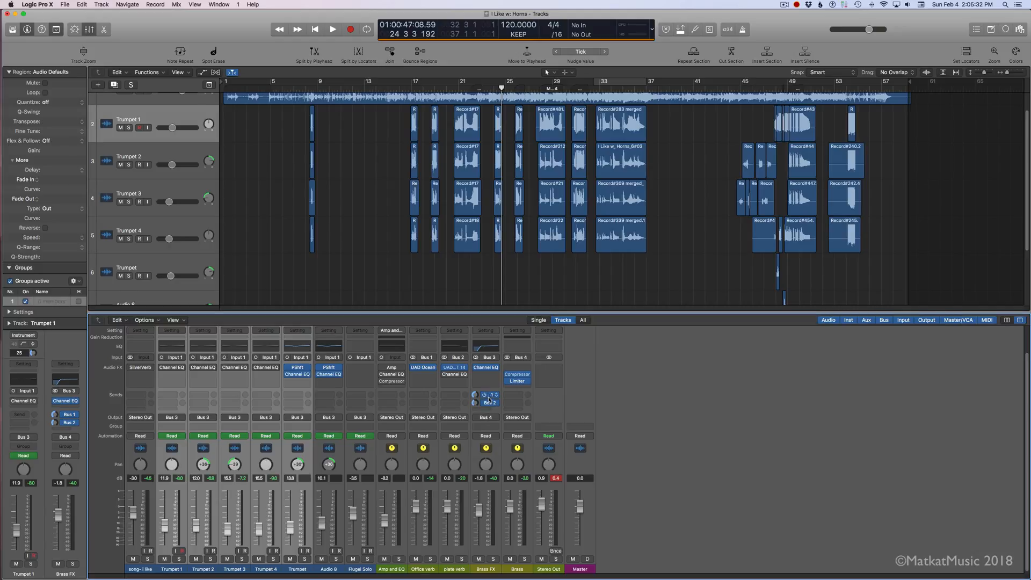
click(499, 445)
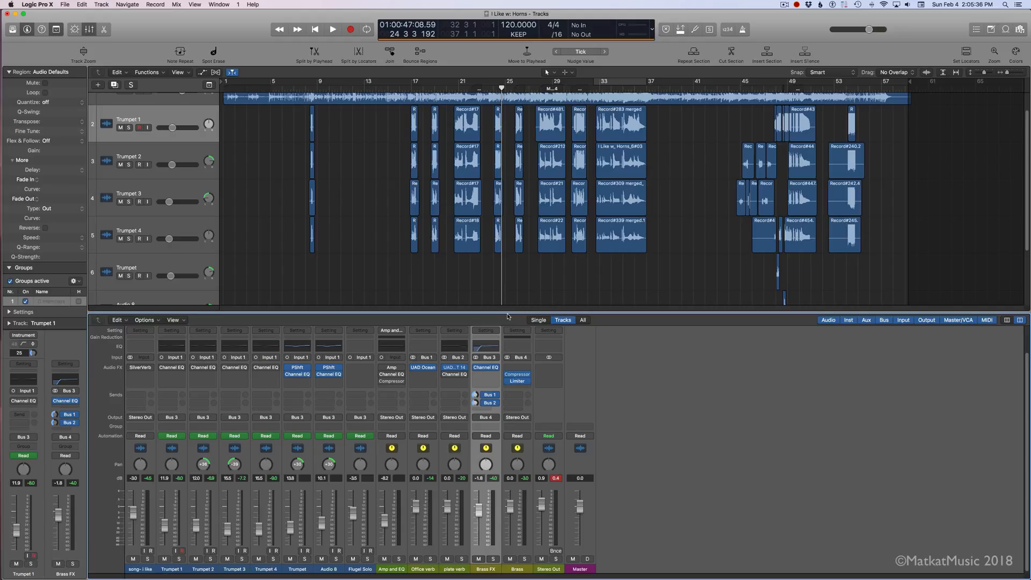
Step: Play from just before bar 17 and fine-tune the levels of Brass FX's Bus 1 and Bus 2 sends
click(411, 87)
key(space)
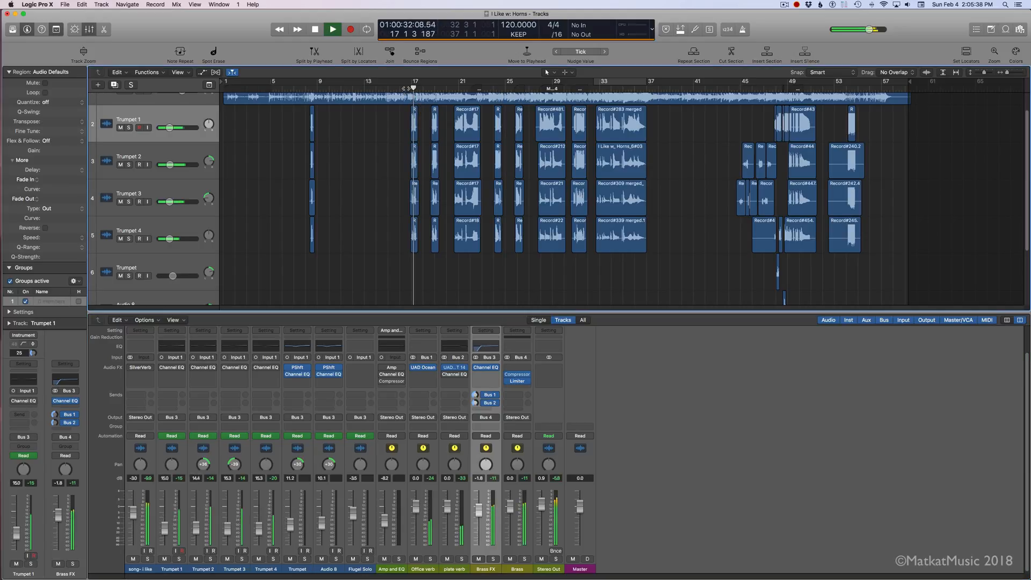
click(476, 395)
click(476, 403)
drag(476, 402, 476, 405)
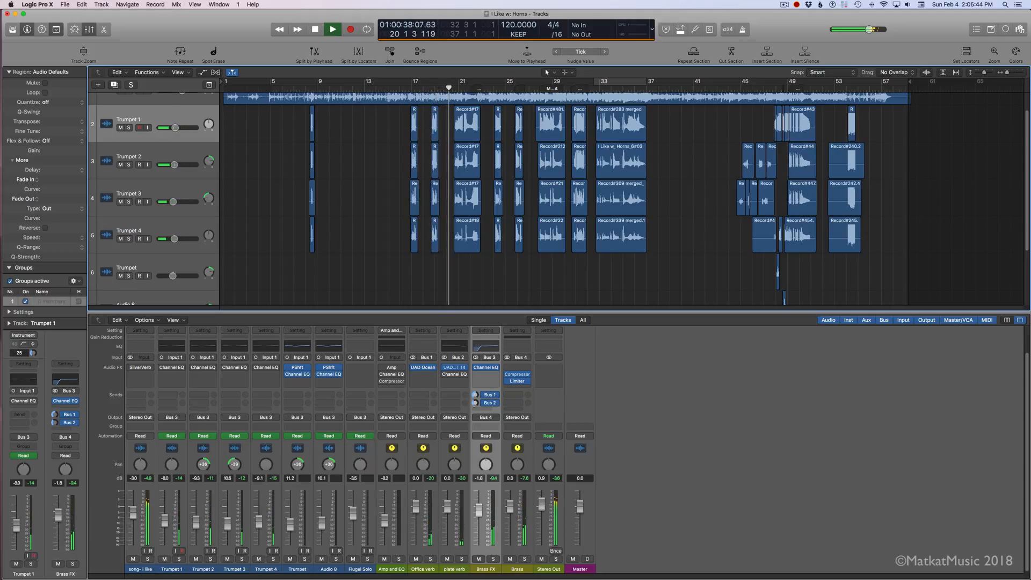
Step: Clear the Stereo Out channel's peak reading during playback
right_click(495, 459)
click(497, 455)
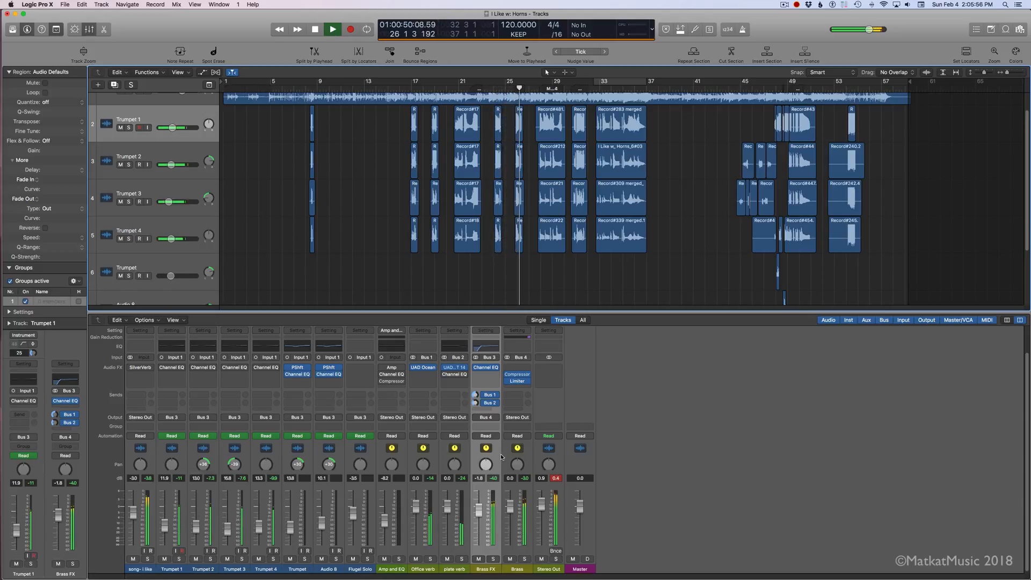
click(556, 479)
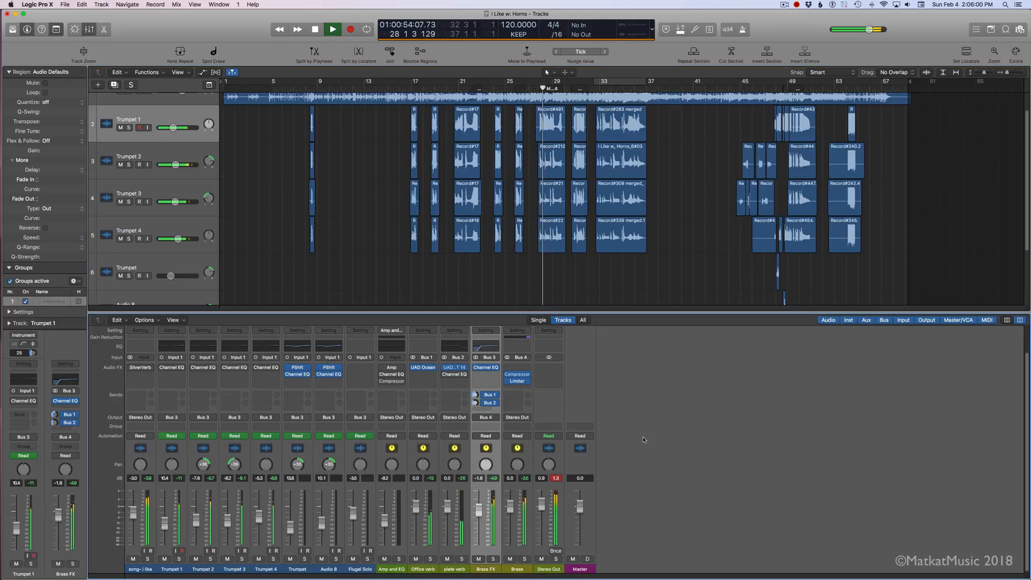
Step: Set the Stereo Out level to -1.2 dB during playback and reset its peak reading
double_click(541, 478)
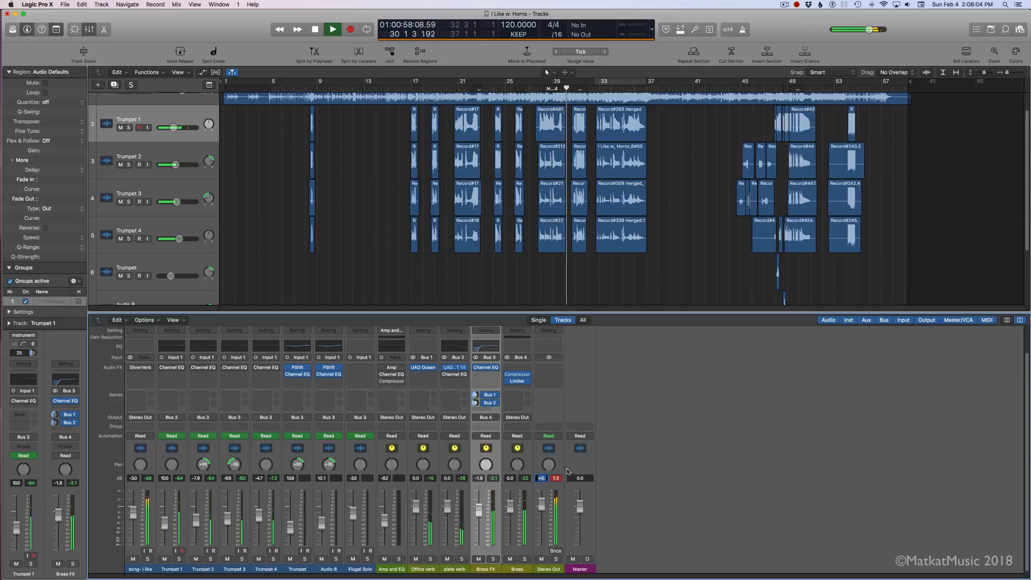
text(-1.2)
key(Return)
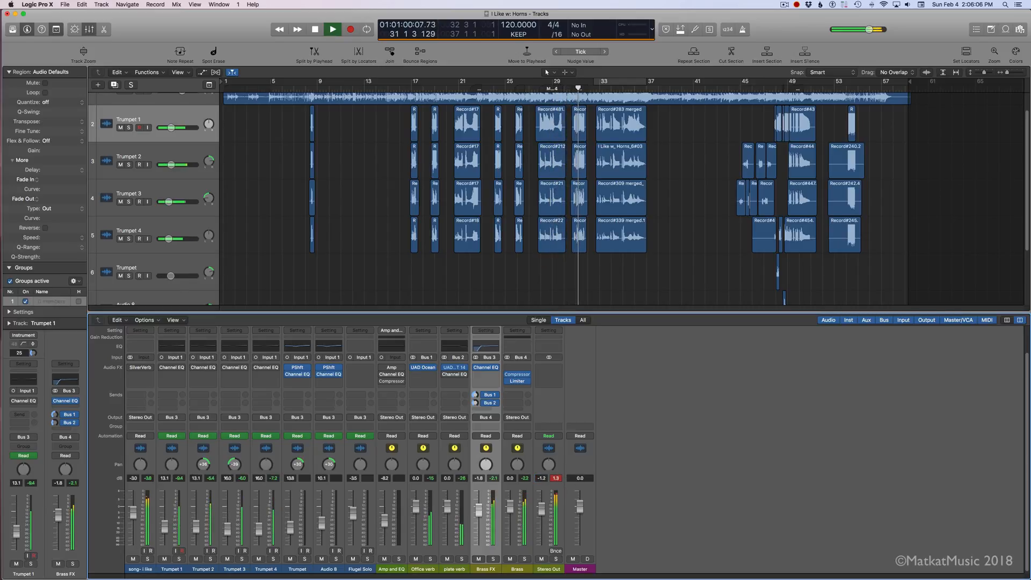
double_click(545, 479)
text(-1)
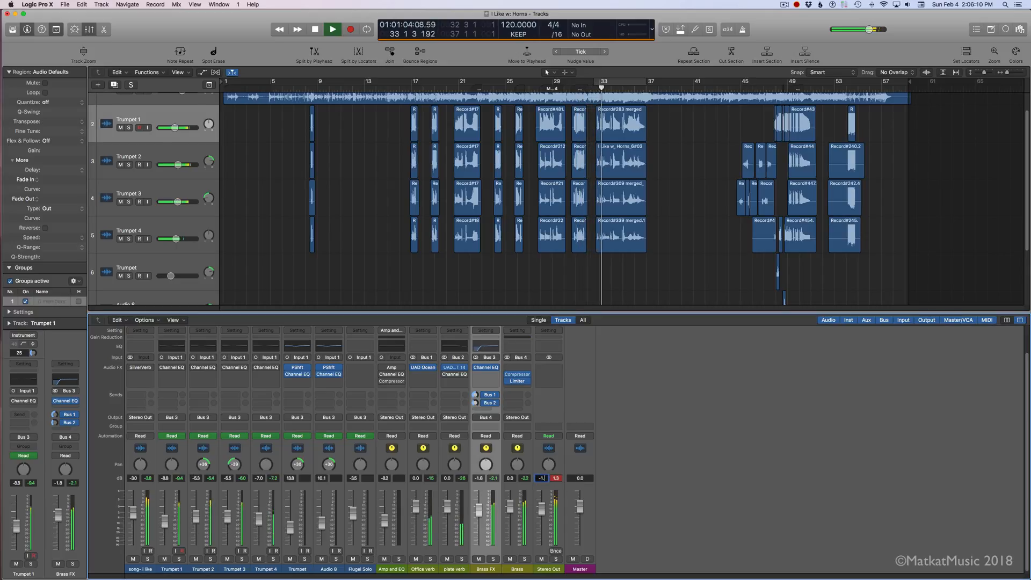
text(.3)
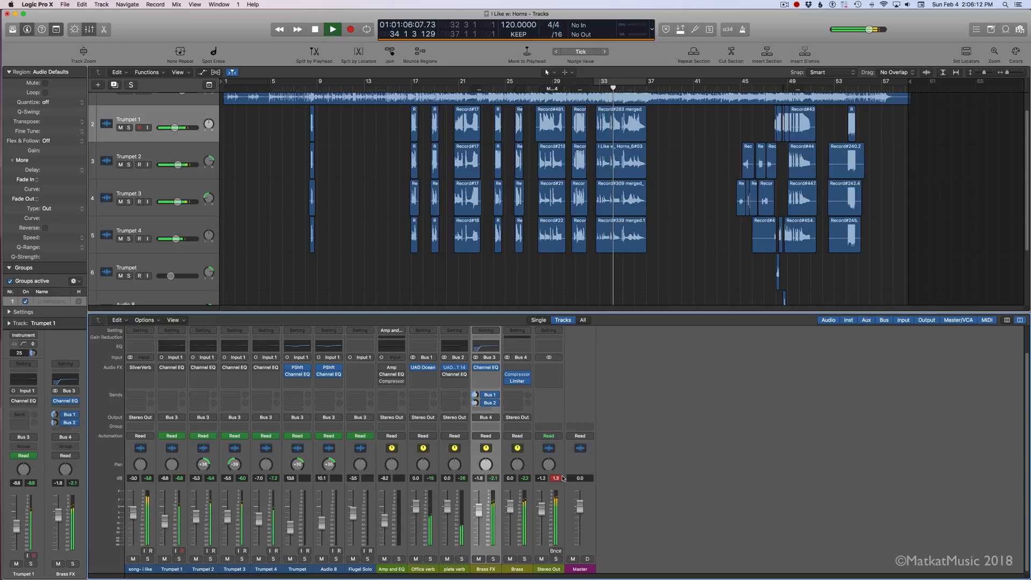
click(561, 480)
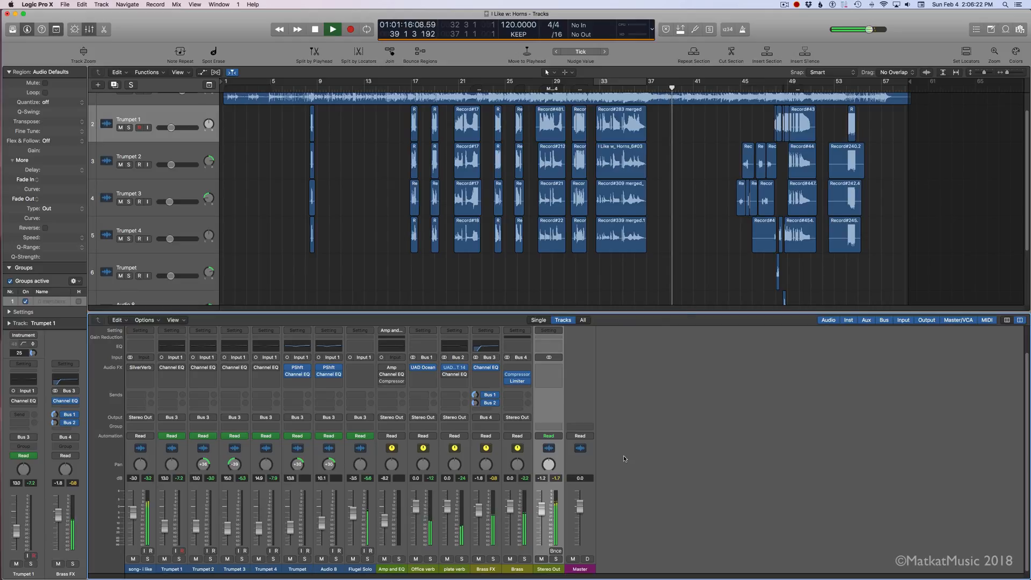
Step: Stop playback, show the track automation, and raise Trumpet 1's volume automation from about bar 47 to 53, starting at -6.2 dB
scroll(697, 289, down, 3)
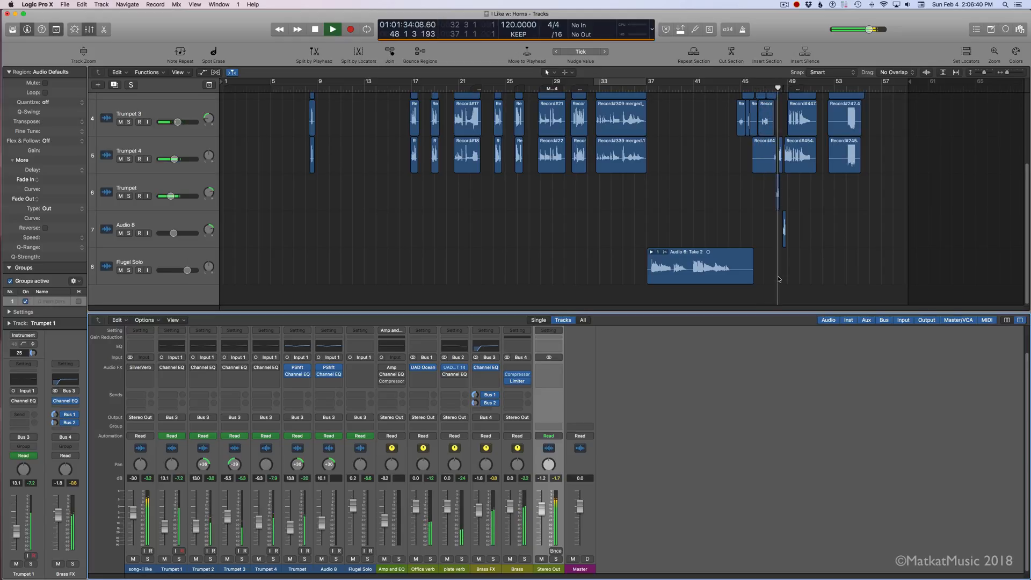
scroll(779, 279, up, 3)
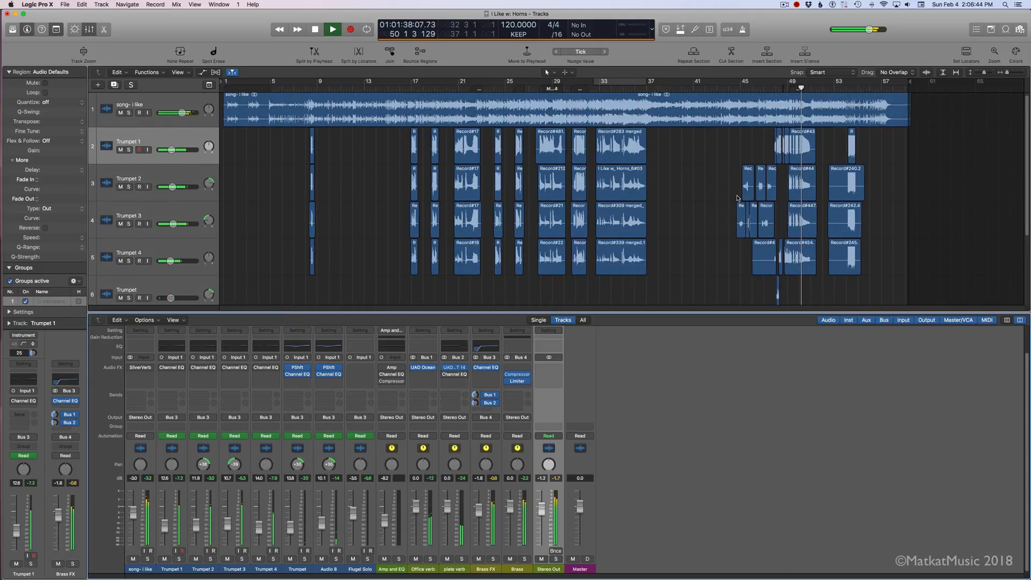
key(space)
key(a)
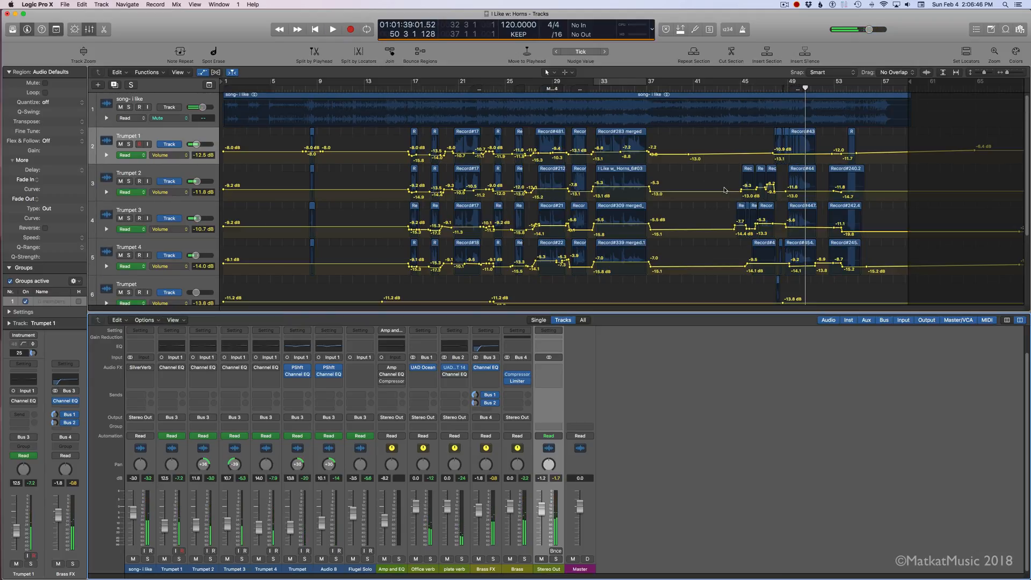
click(758, 154)
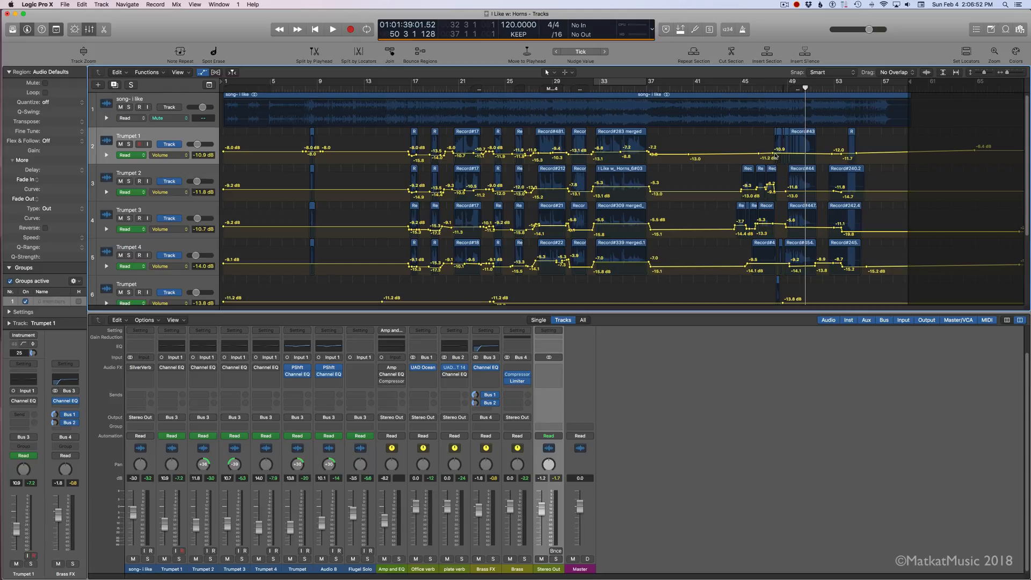
drag(802, 153, 802, 147)
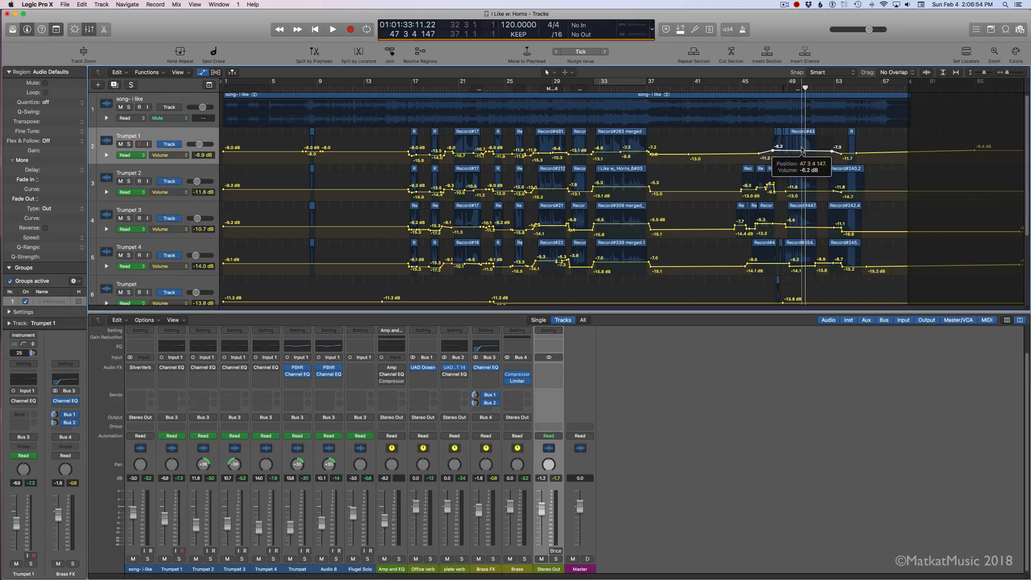
Step: Play the passage from about bar 47 and raise Trumpet 2's volume automation near bar 49 to -7.7 dB
key(space)
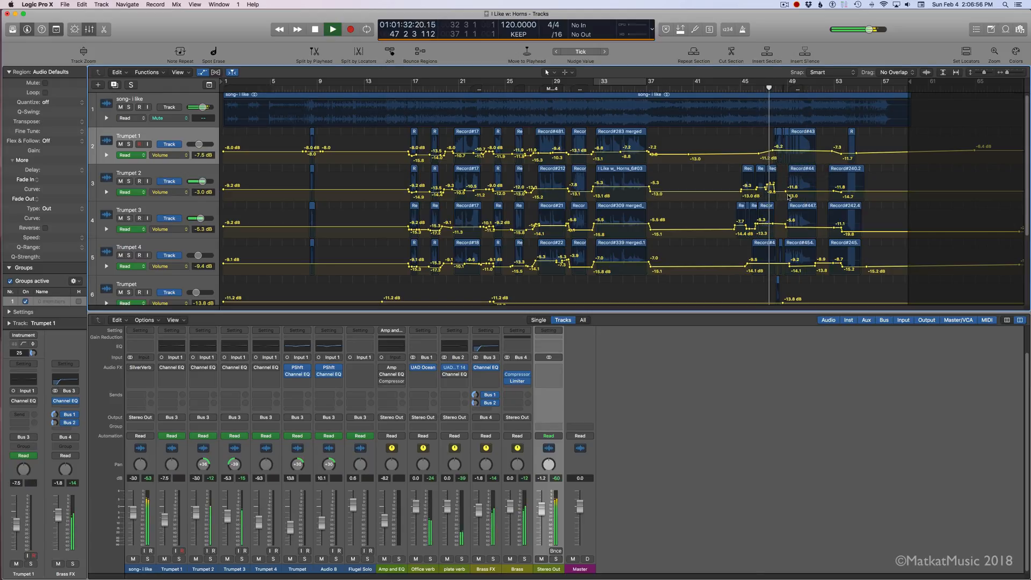
scroll(791, 196, down, 1)
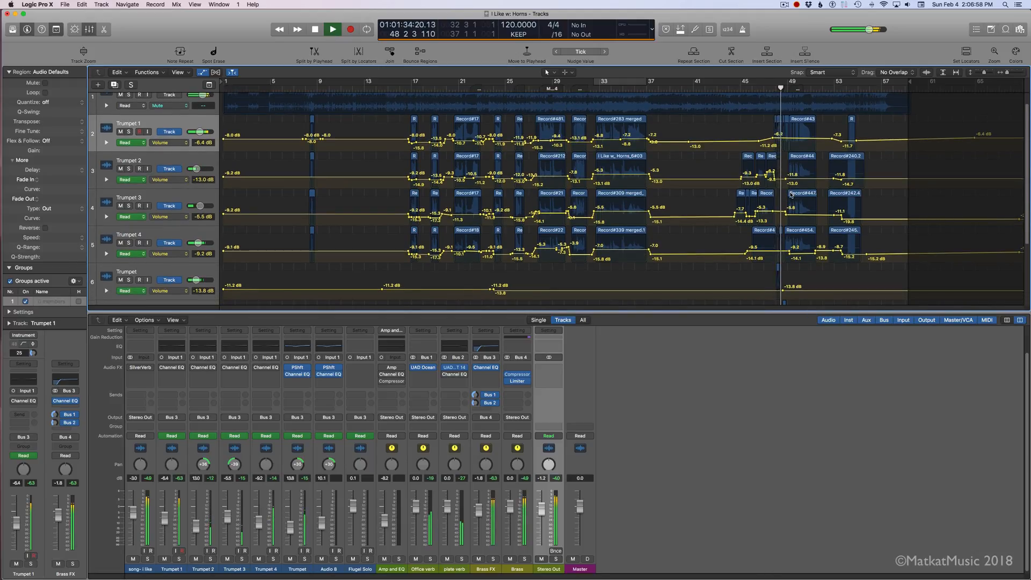
scroll(789, 195, up, 3)
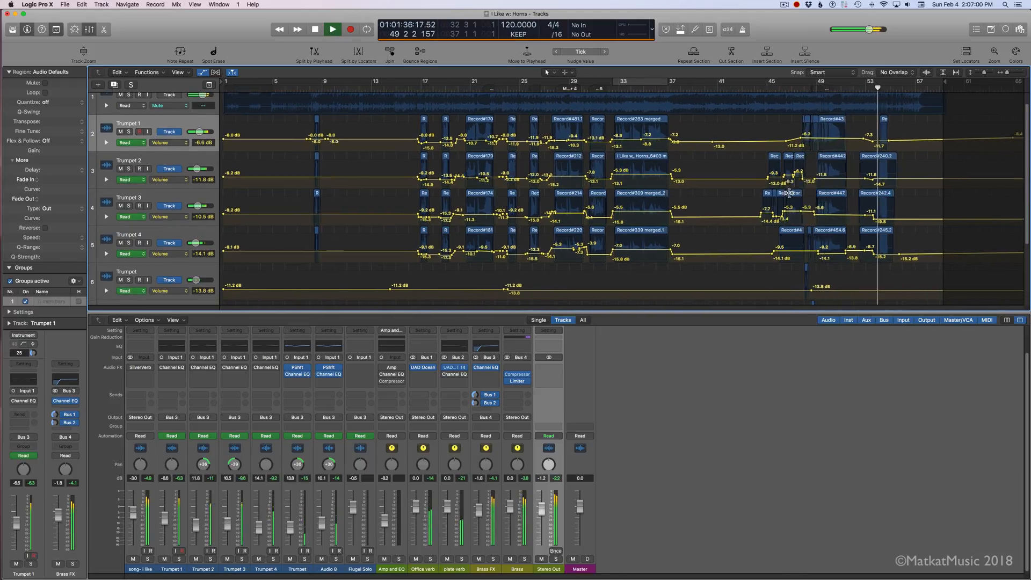
scroll(788, 194, right, 5)
key(space)
drag(769, 179, 770, 176)
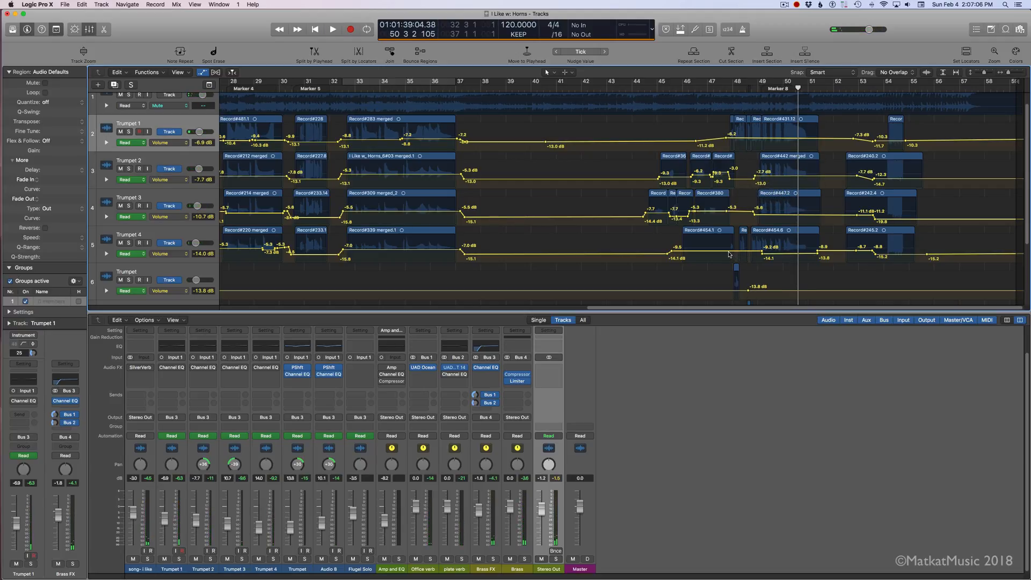
Step: Raise Trumpet 4's volume automation just before bar 48 to -5.3 dB and play the passage
drag(752, 252, 717, 251)
key(space)
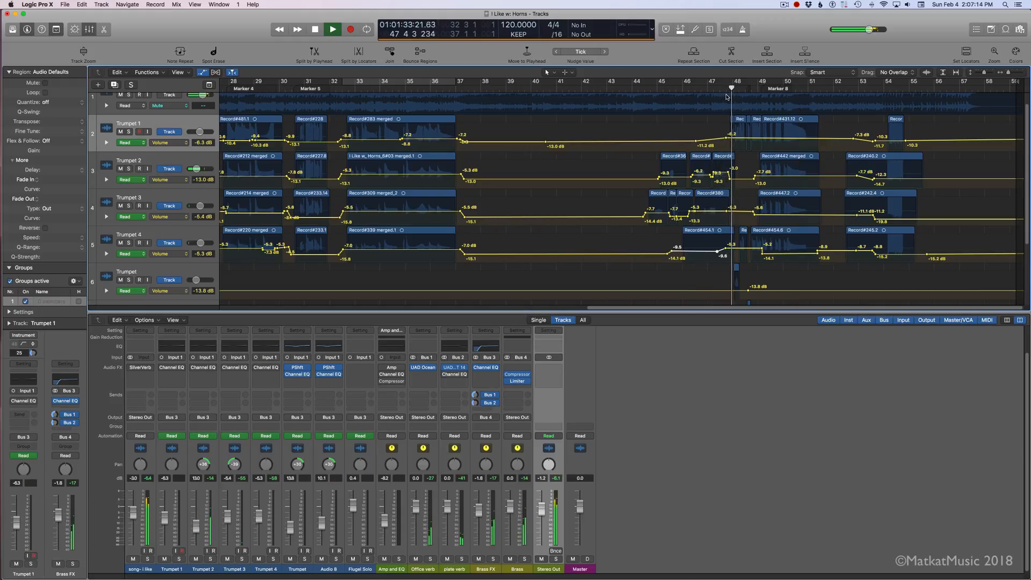
key(space)
Step: Solo the Trumpet track, listen to its short region near bar 48, and turn the solo off
click(129, 280)
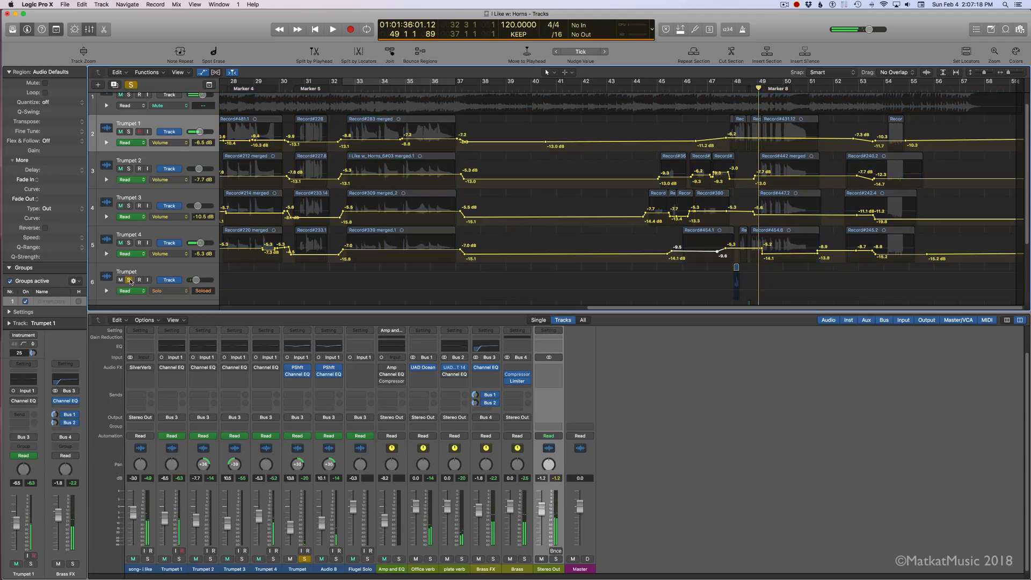
key(space)
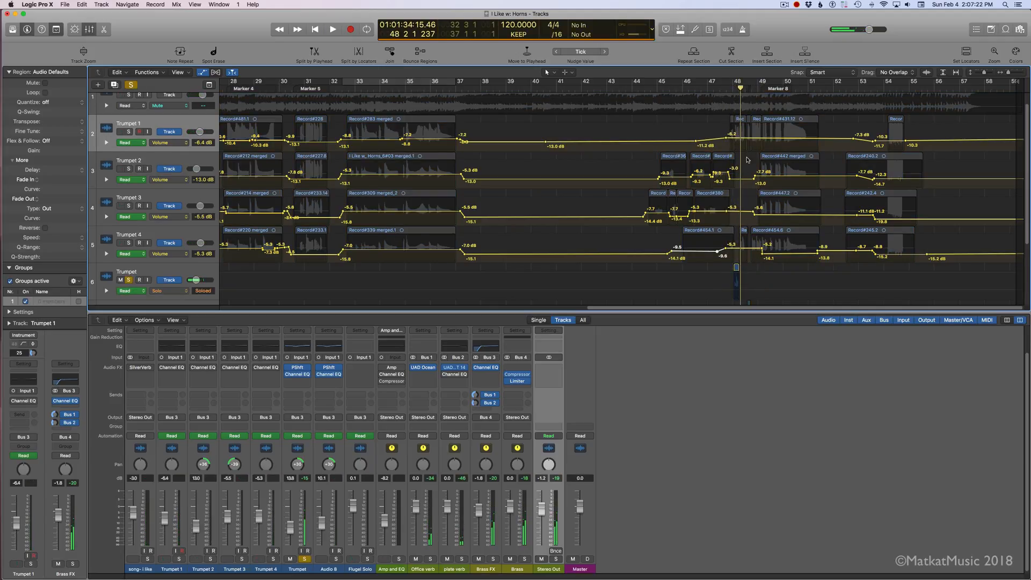
scroll(747, 159, down, 3)
scroll(747, 159, up, 4)
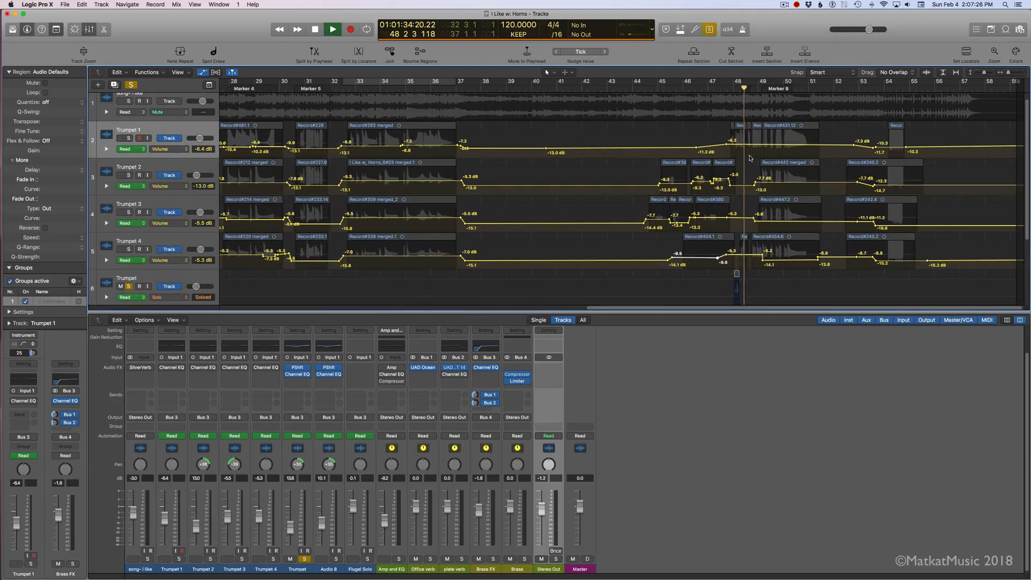
click(129, 287)
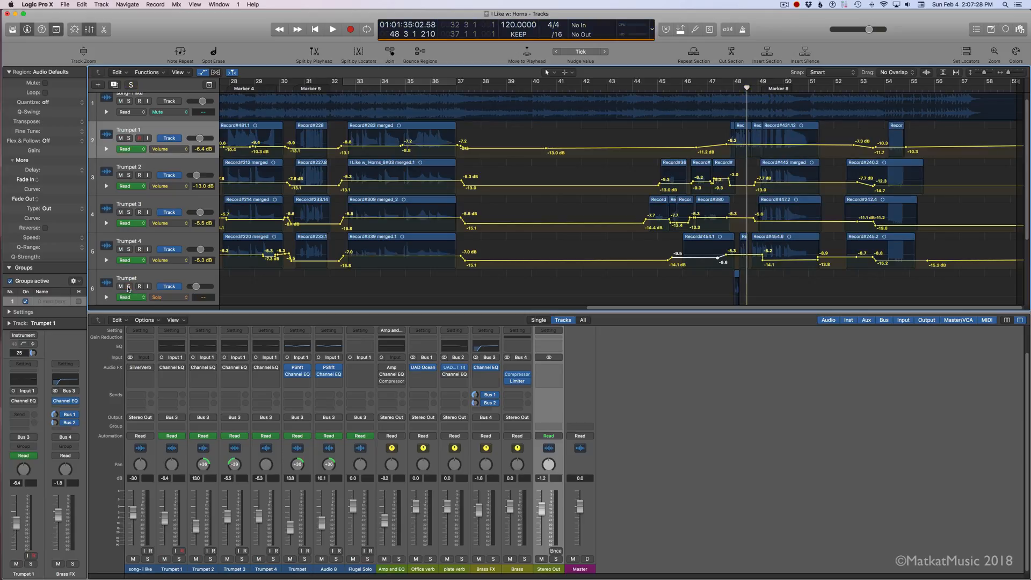
Step: Play the full mix from just before bar 48 to about bar 50
click(728, 89)
key(space)
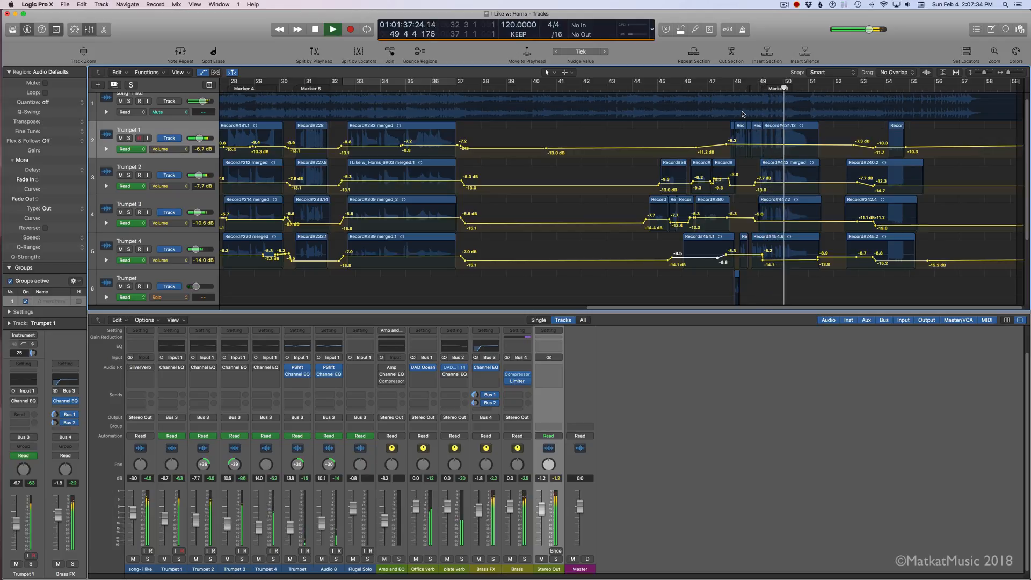
key(space)
Step: Hide the automation, turn on solo mode, and play only Trumpet 3's region near bar 49
key(a)
key(ctrl+s)
click(785, 207)
key(shift+space)
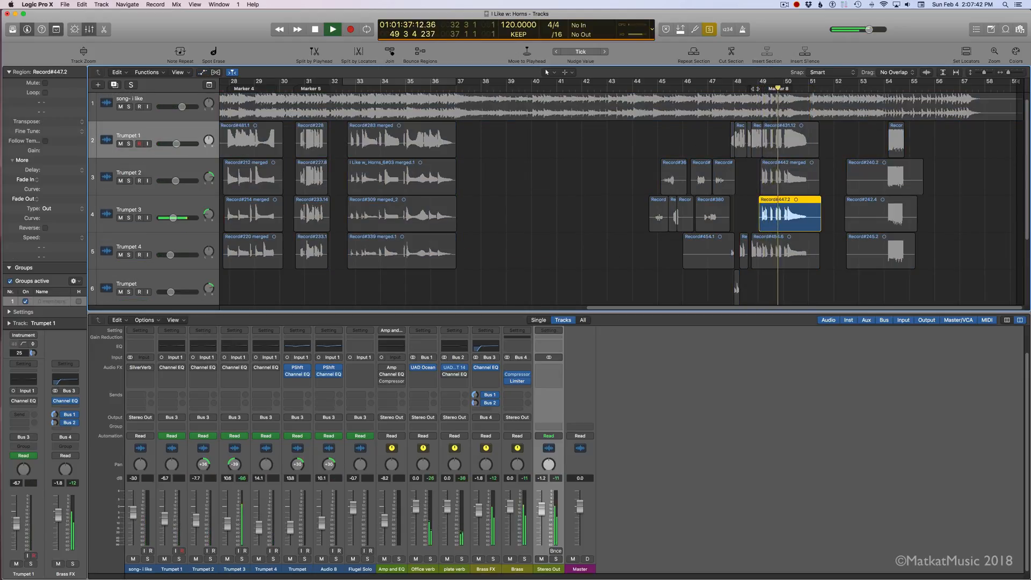
key(space)
Step: Add the Trumpet 4, Trumpet 2 and Trumpet 1 regions near bar 49 to the solo one by one, playing each combination
shift+click(784, 260)
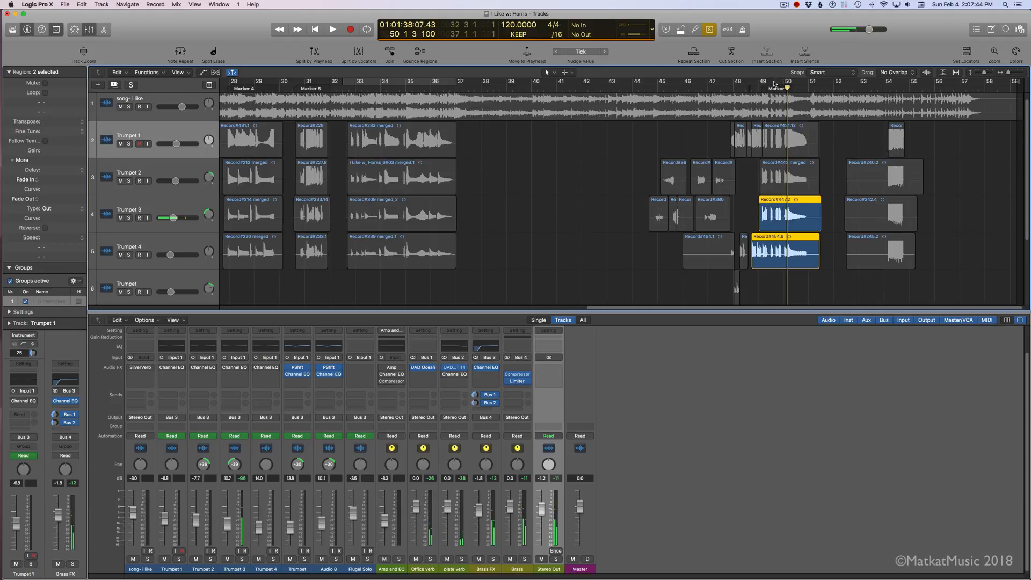
key(shift+space)
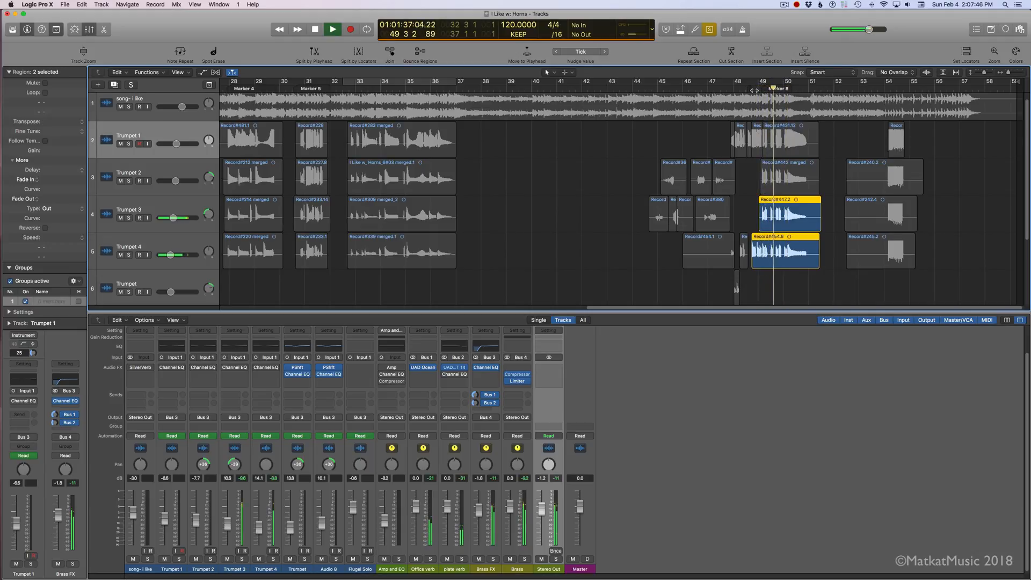
shift+click(780, 172)
key(shift+space)
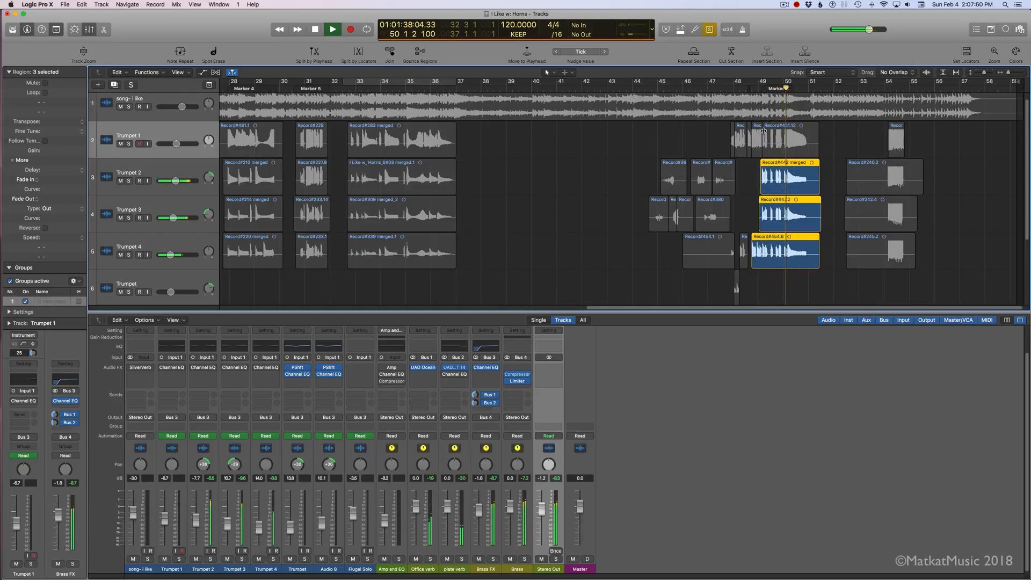
key(space)
shift+click(778, 144)
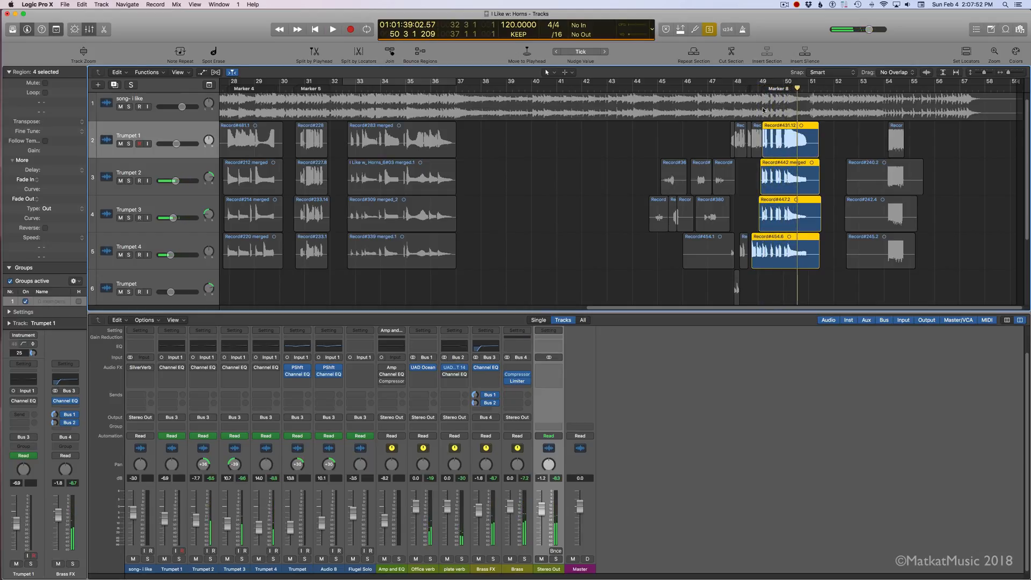
key(shift+space)
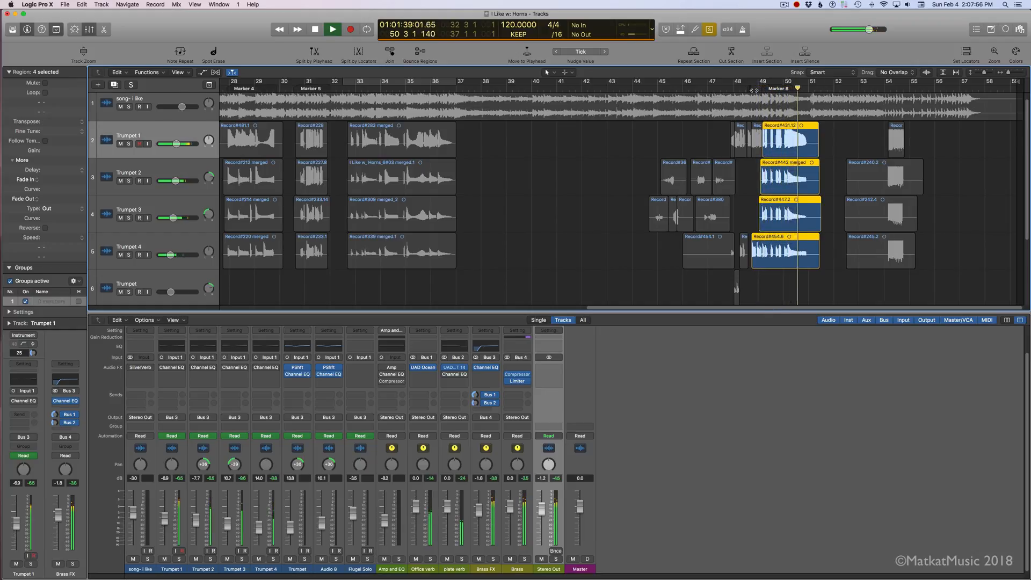
Step: Turn off solo mode and play the full mix from just after bar 48
key(space)
key(super+a)
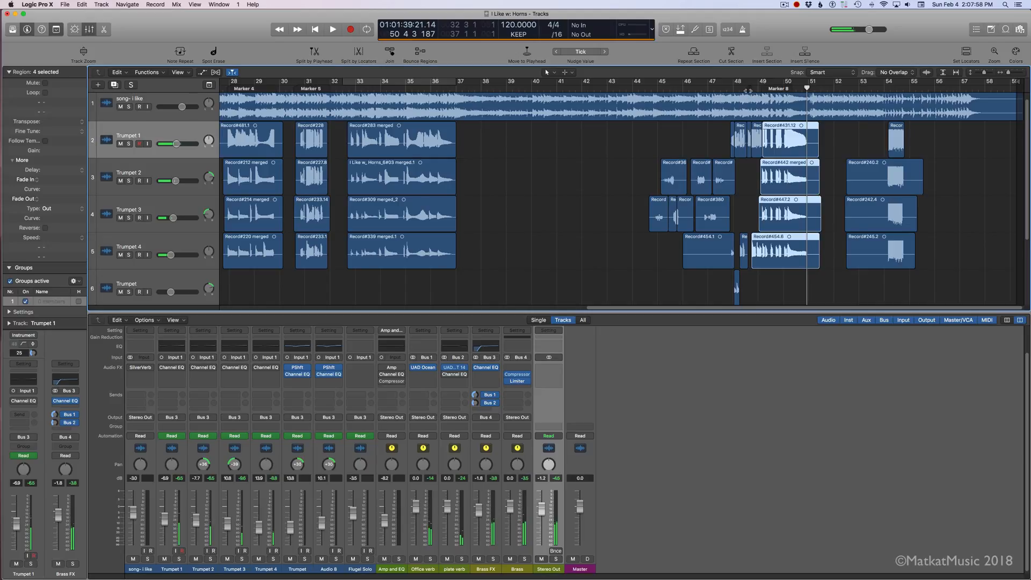
double_click(748, 90)
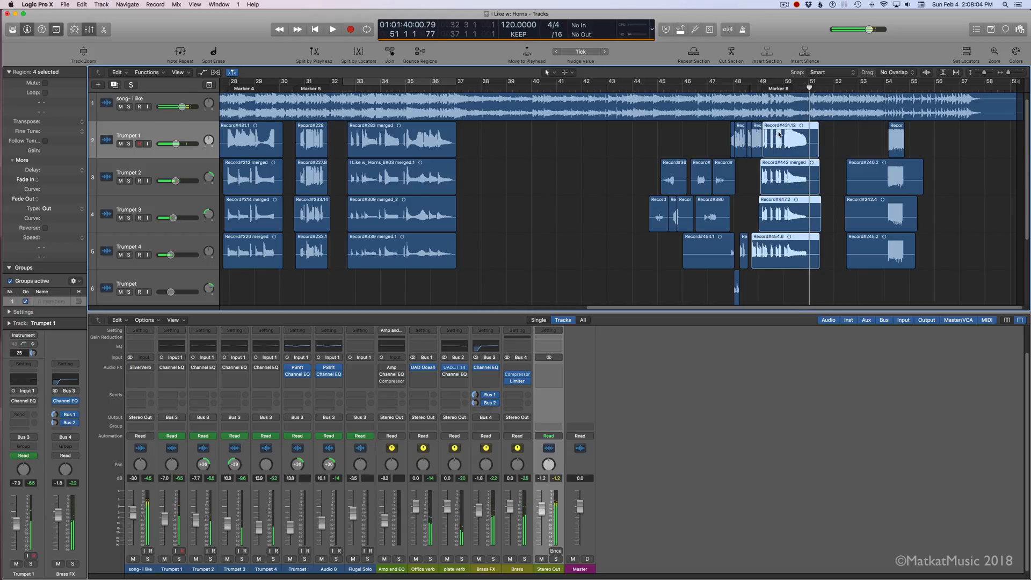
Step: Show the automation, lower Trumpet 1's volume automation after bar 47 to start at -6.7 dB, and play through bar 54
key(a)
click(788, 148)
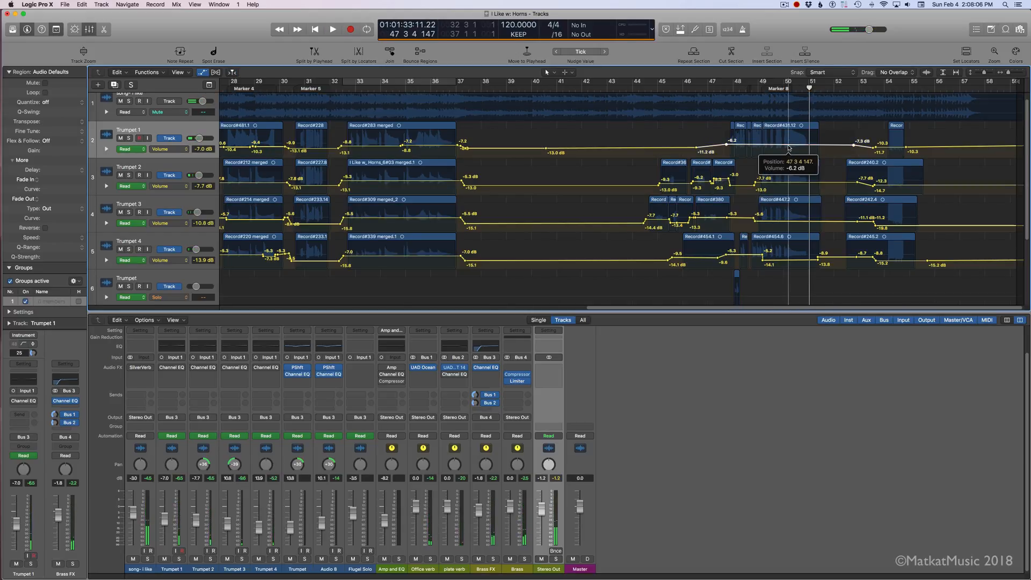
drag(788, 148, 788, 147)
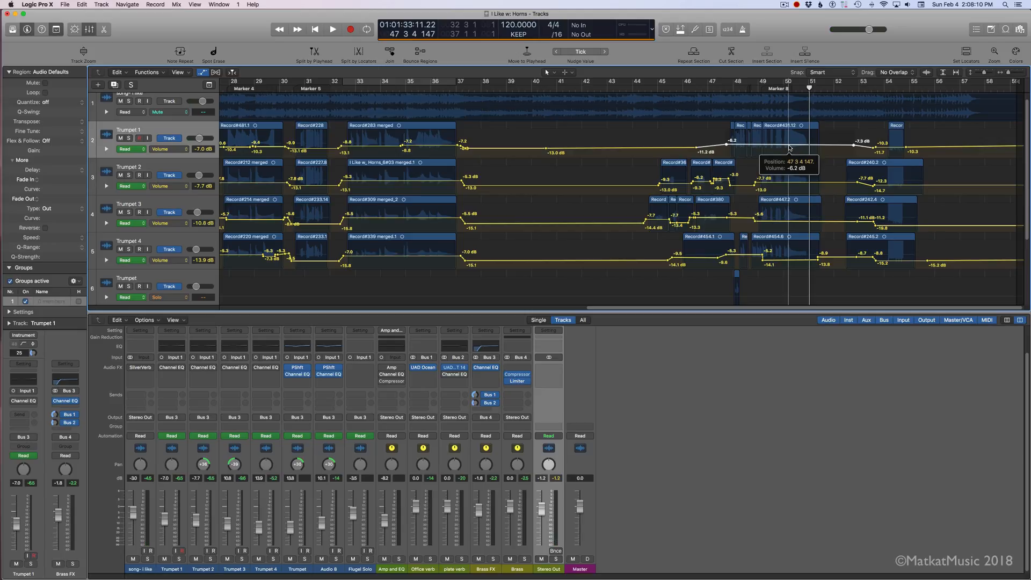
drag(789, 147, 789, 148)
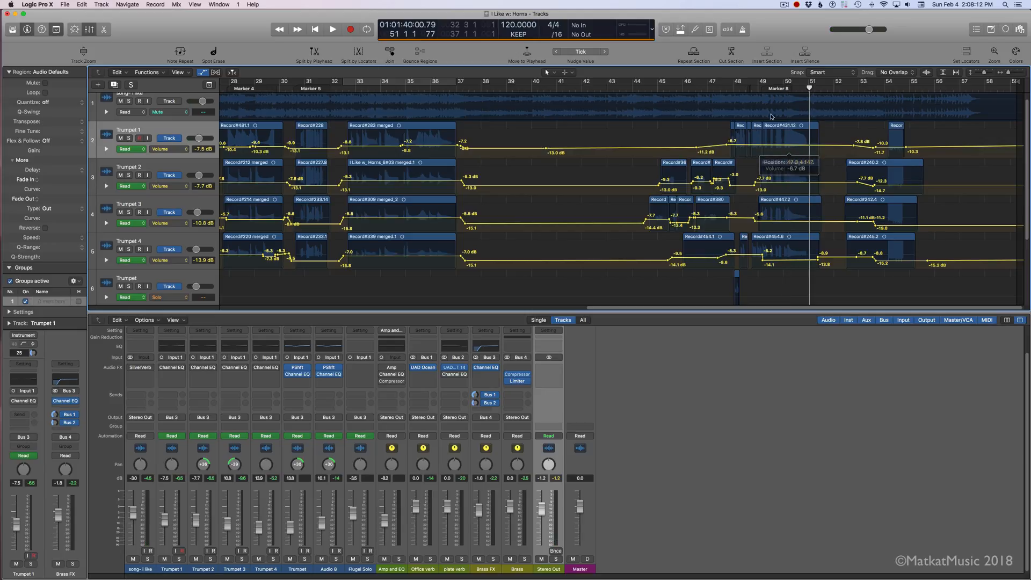
double_click(755, 91)
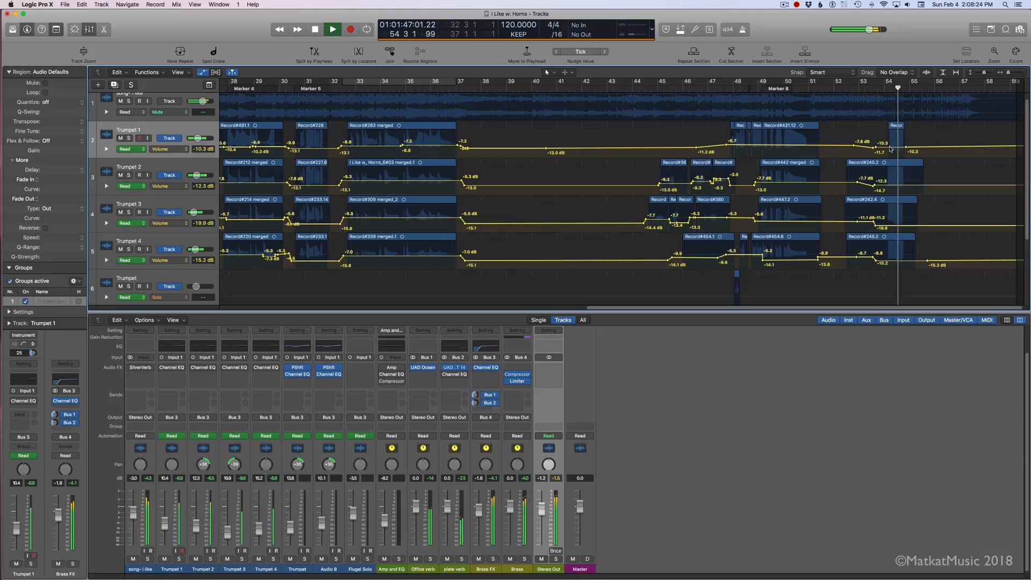
key(space)
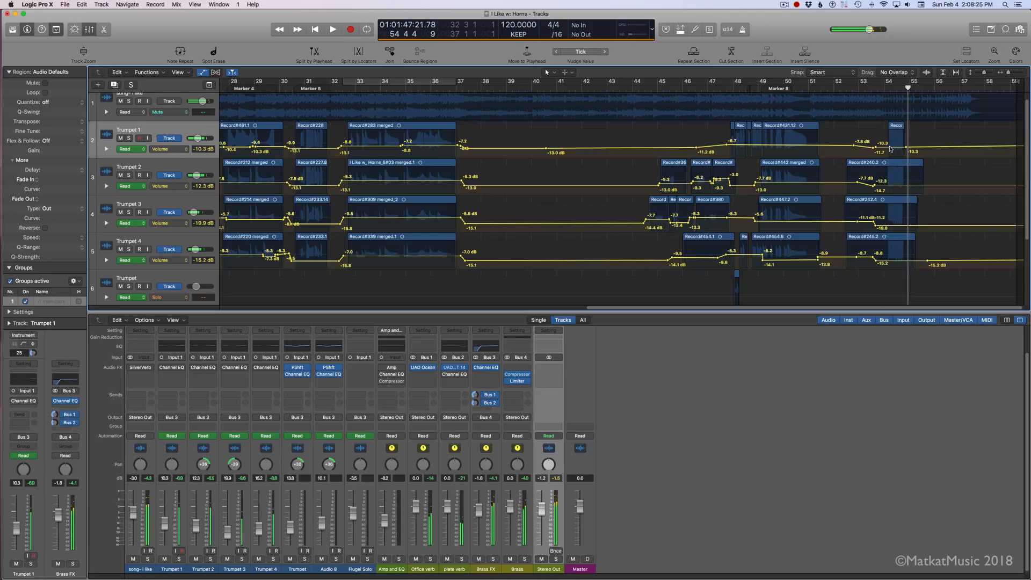
Step: Open the Brass bus's Compressor and watch its meters while playing from just after bar 53
click(517, 377)
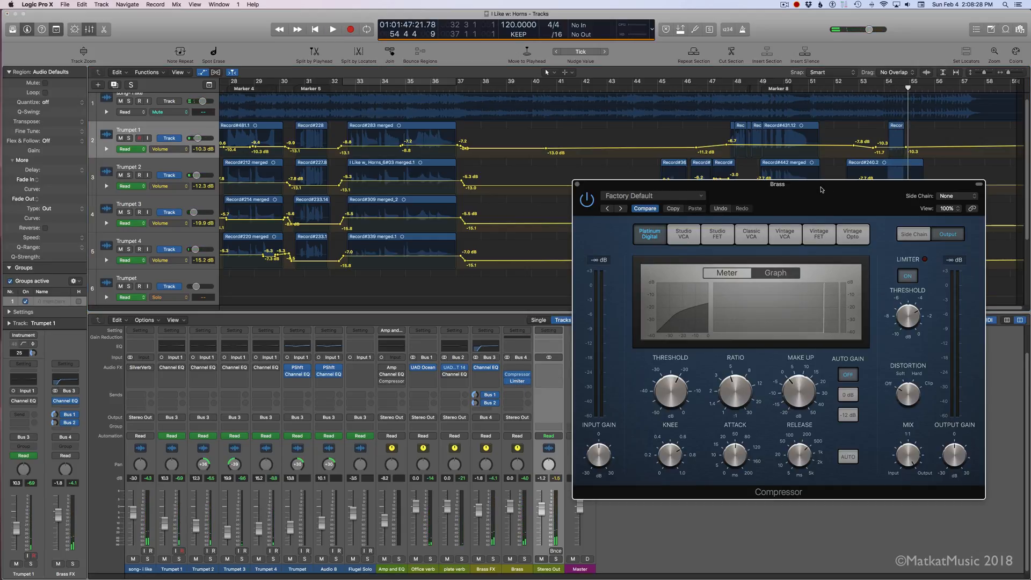
click(874, 91)
key(space)
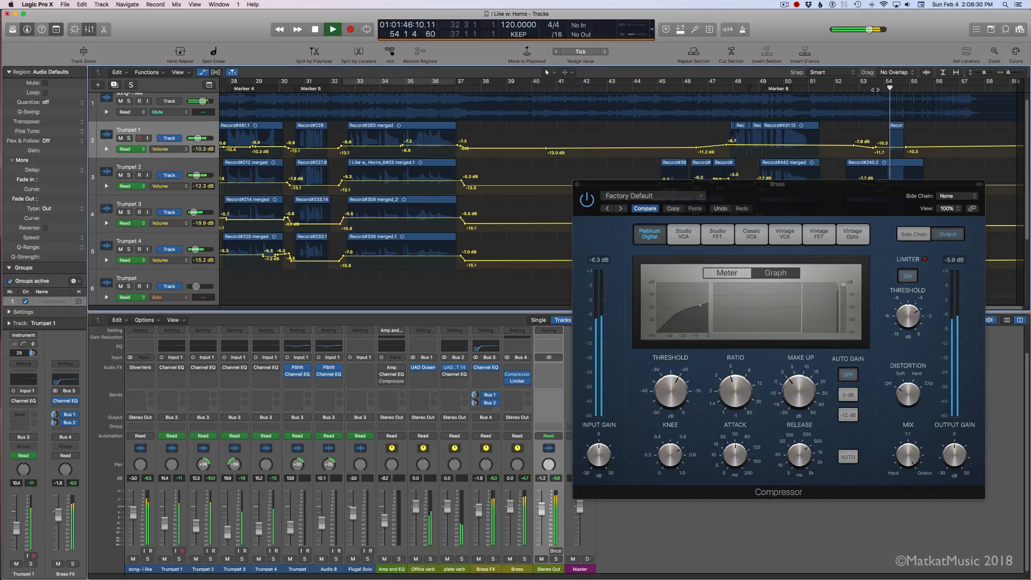
Step: Stop playback, close the Compressor, and watch the Brass bus's Limiter meters while playing from just after bar 53
key(space)
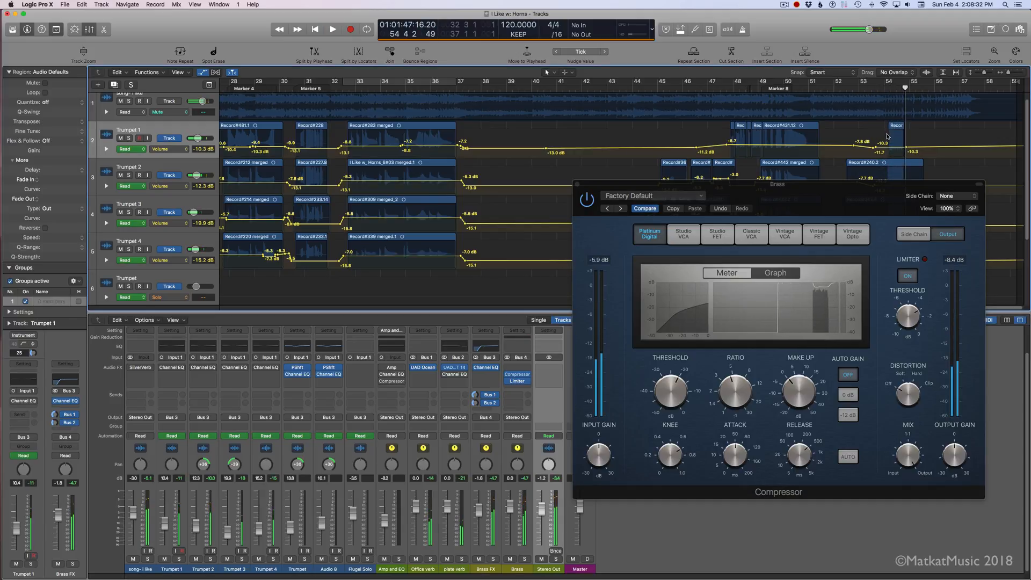
click(577, 185)
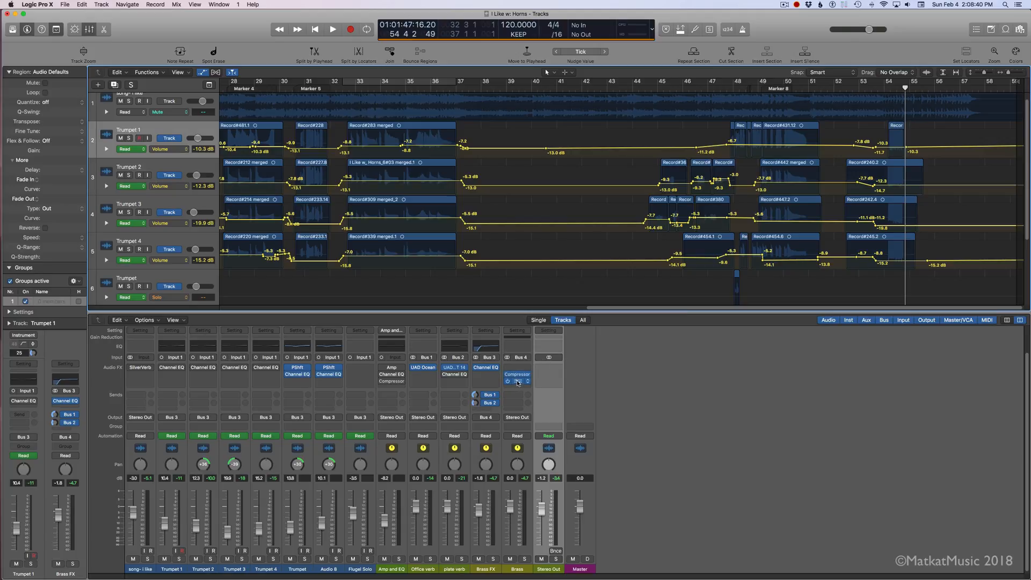
click(518, 383)
click(878, 90)
key(space)
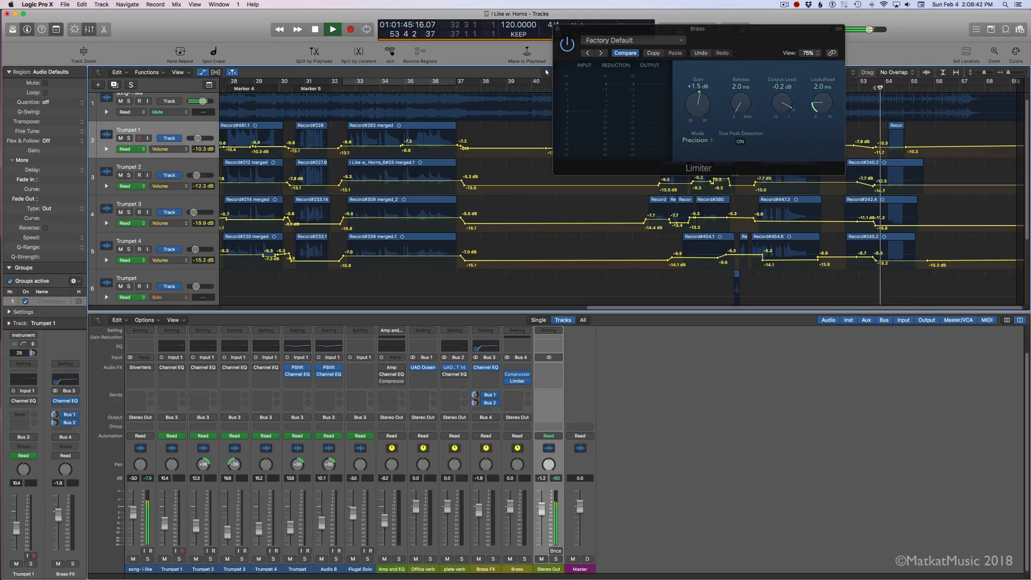
click(557, 29)
click(878, 90)
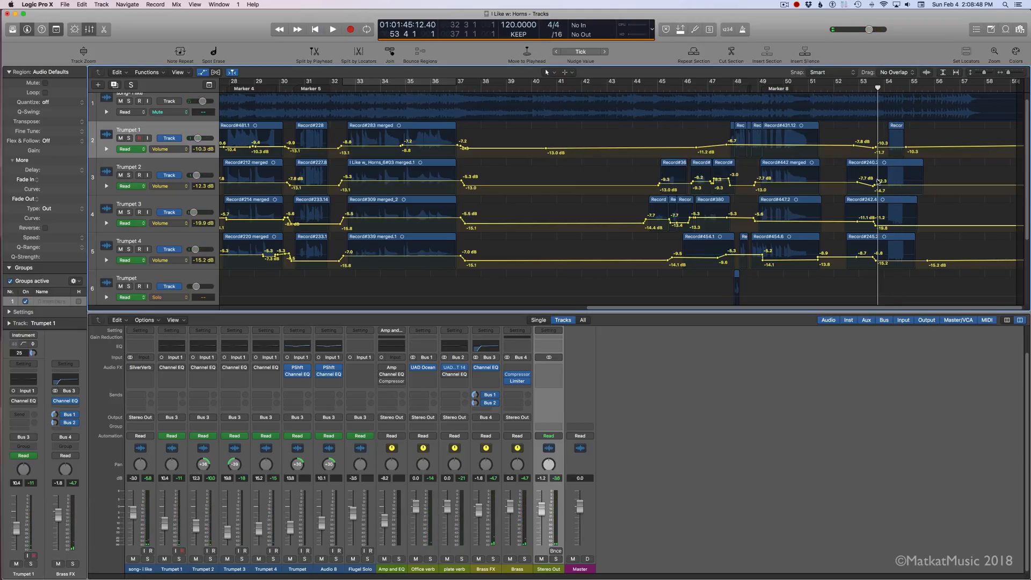
Step: Move the playhead to bar 54 and reopen the Brass bus's Compressor
key(super+Right)
key(super+Right)
key(super+Right)
scroll(871, 187, right, 5)
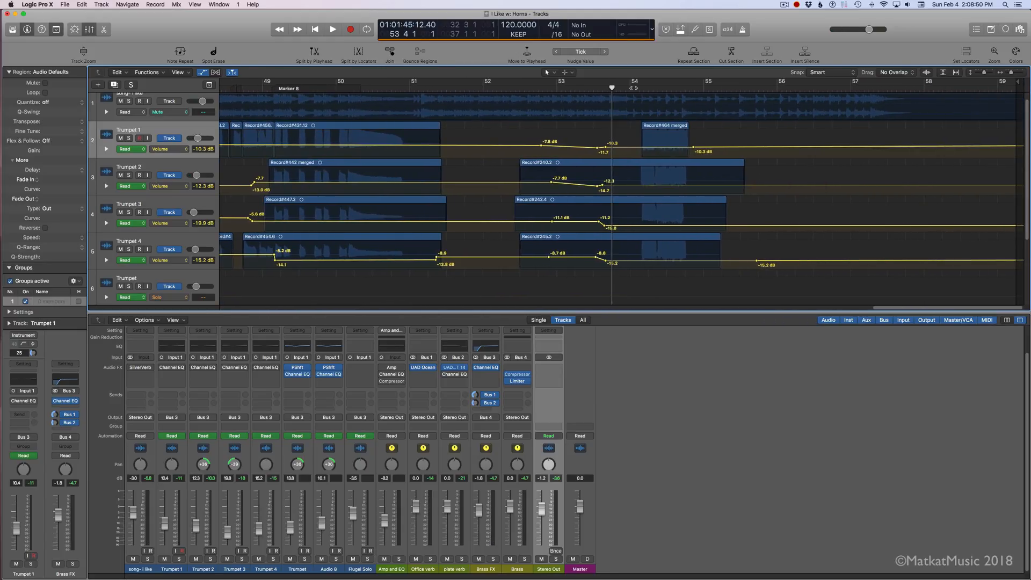
click(627, 89)
mouse_move(485, 369)
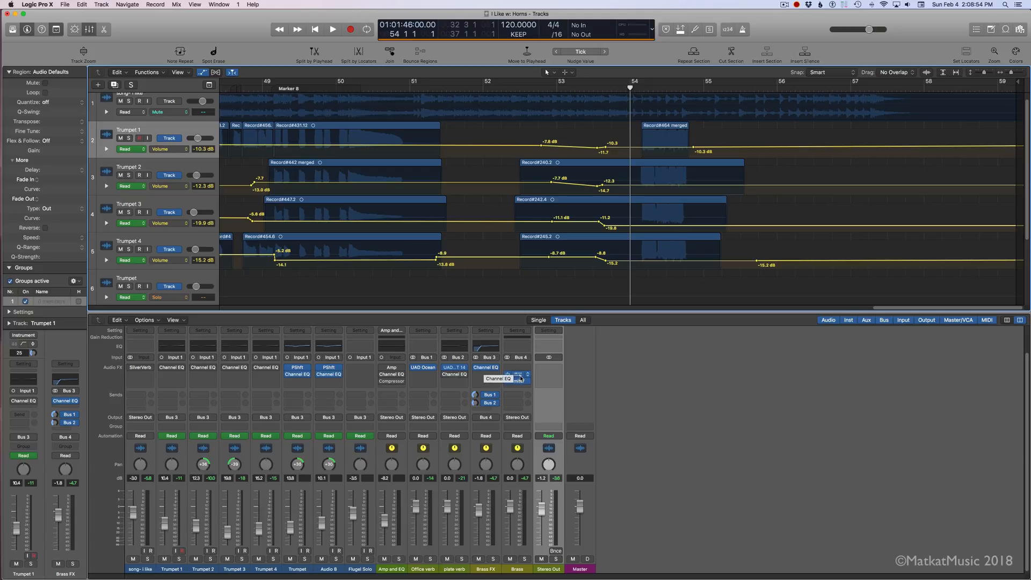
click(518, 376)
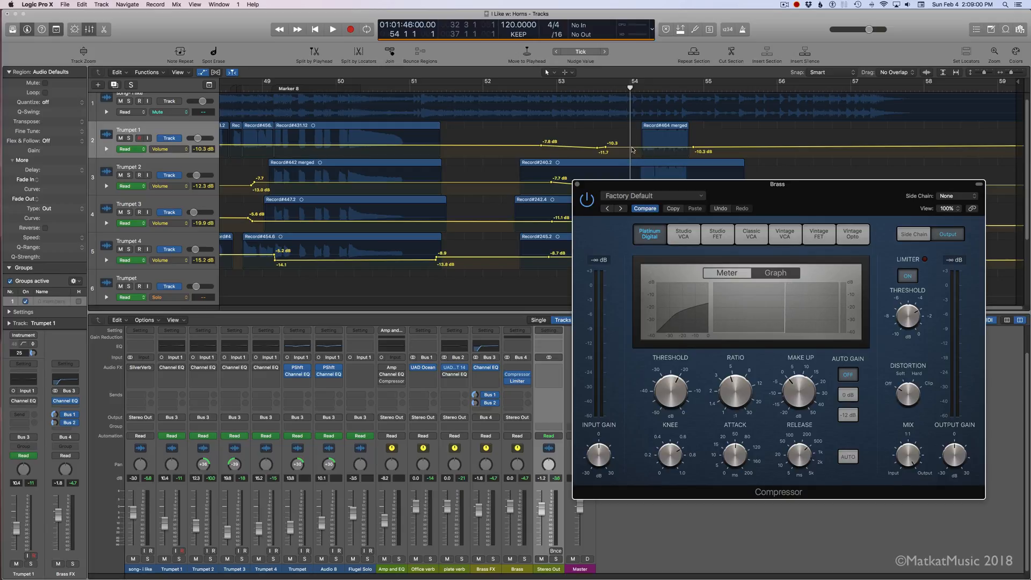
Step: Try creating two automation points for the visible parameter on Trumpet 1 at bar 54, and close the Compressor
click(655, 126)
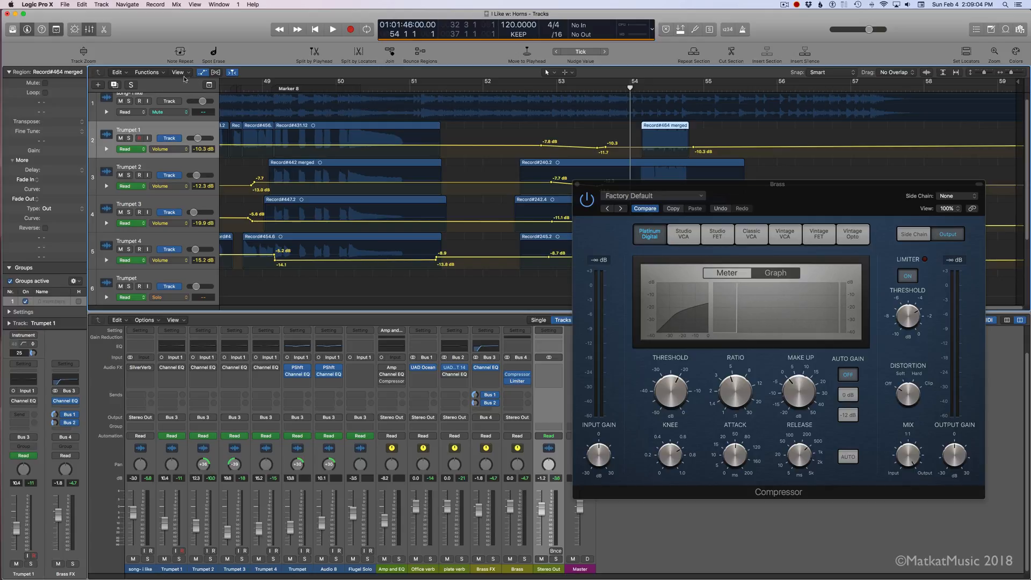
click(100, 5)
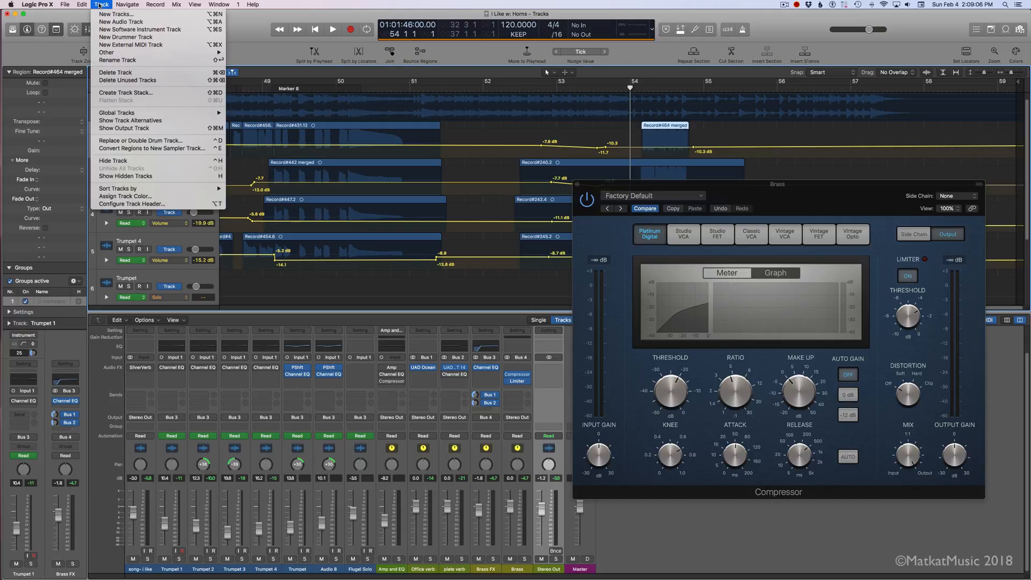
mouse_move(151, 5)
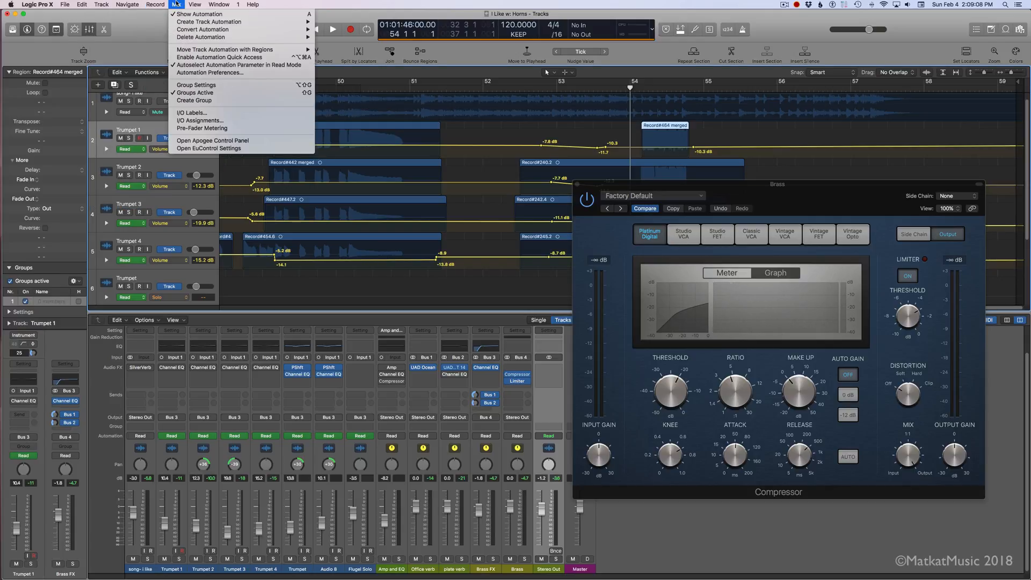
mouse_move(215, 23)
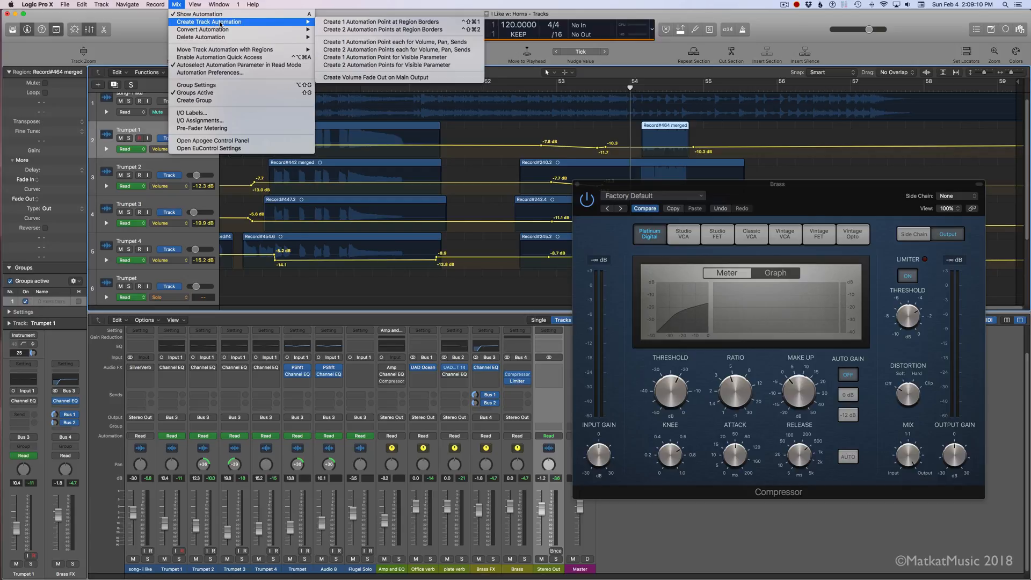
click(442, 65)
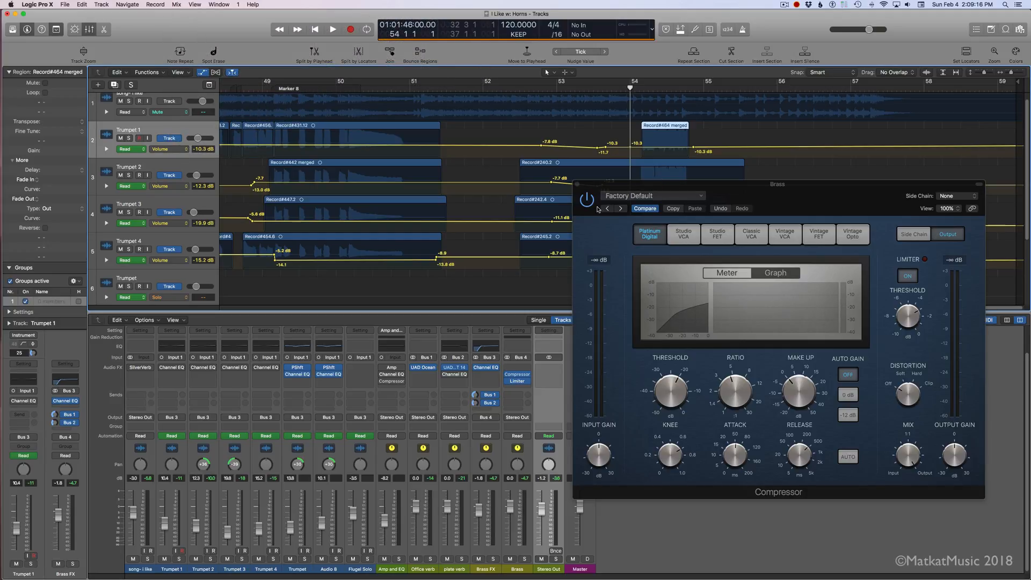
click(577, 187)
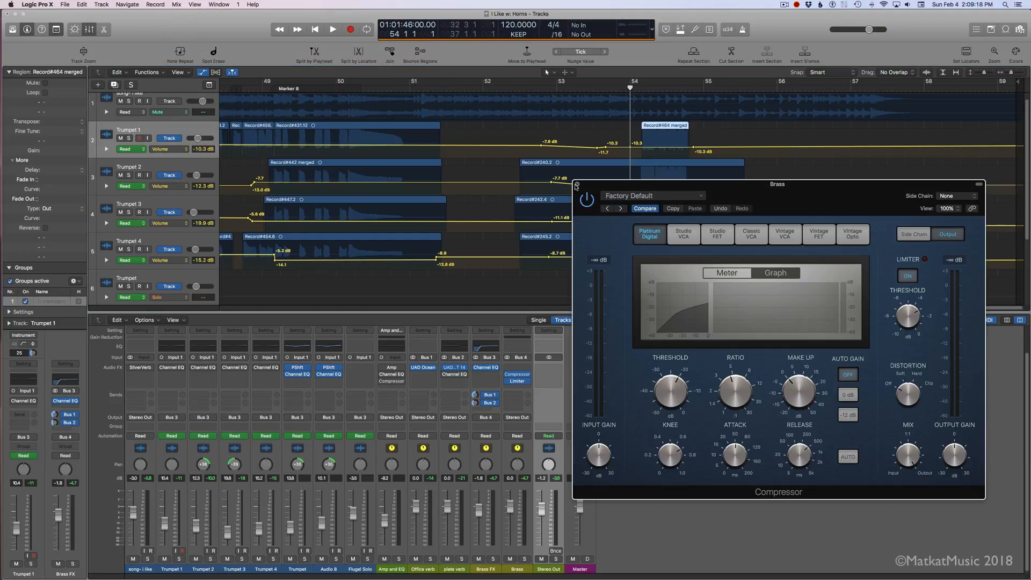
click(577, 185)
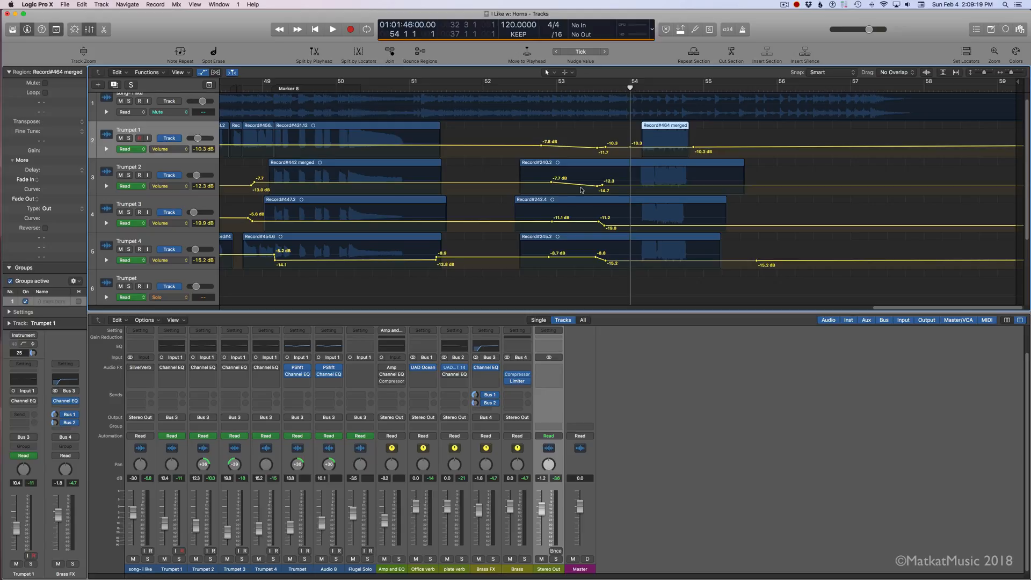
Step: Create two automation points at each border of Trumpet 1's region after bar 54 and lower the volume between them to -15.2 dB
click(179, 4)
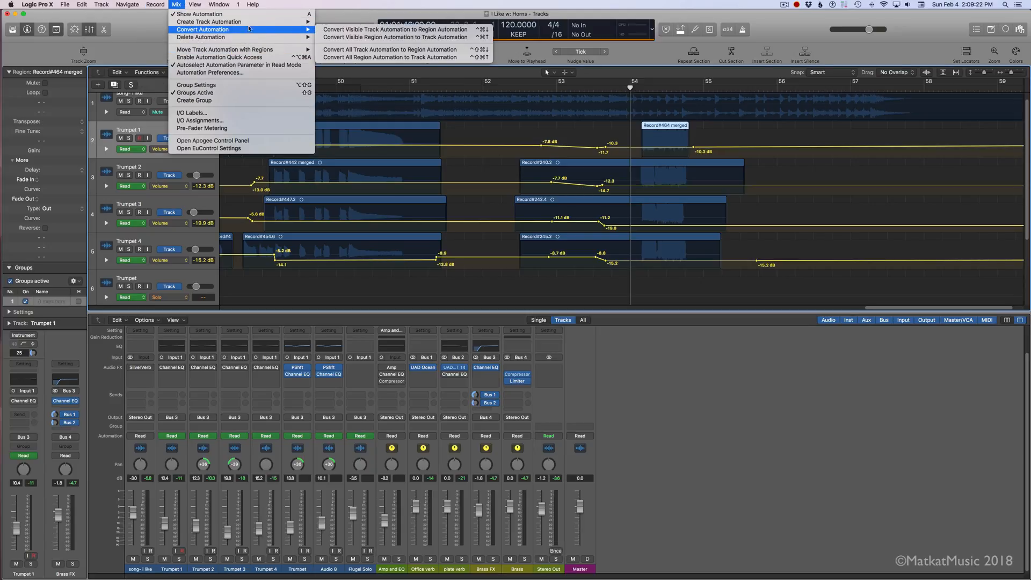
mouse_move(253, 24)
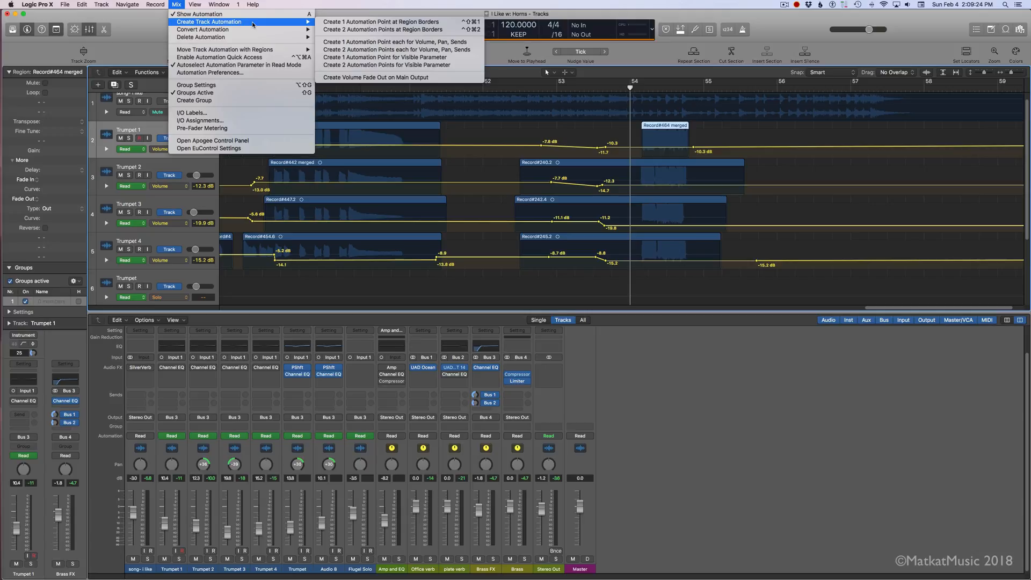
click(401, 31)
drag(678, 148, 678, 157)
Step: Split Trumpet 2's region at bar 54 and again just before bar 55
click(634, 164)
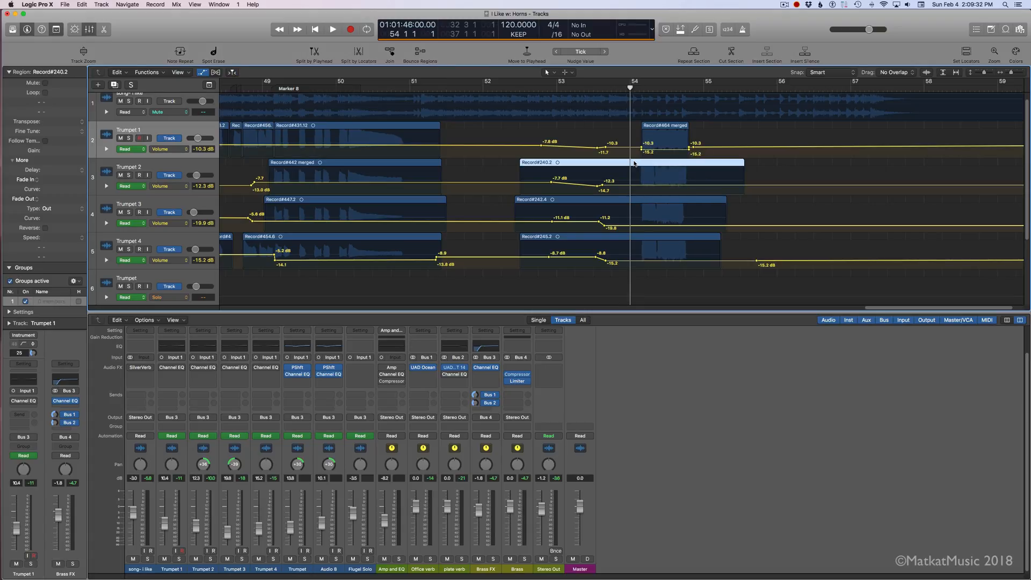
key(super+t)
click(694, 88)
key(super+t)
Step: Create two automation points at each border of Trumpet 2's middle piece and lower its volume automation to -16.9 dB
click(660, 164)
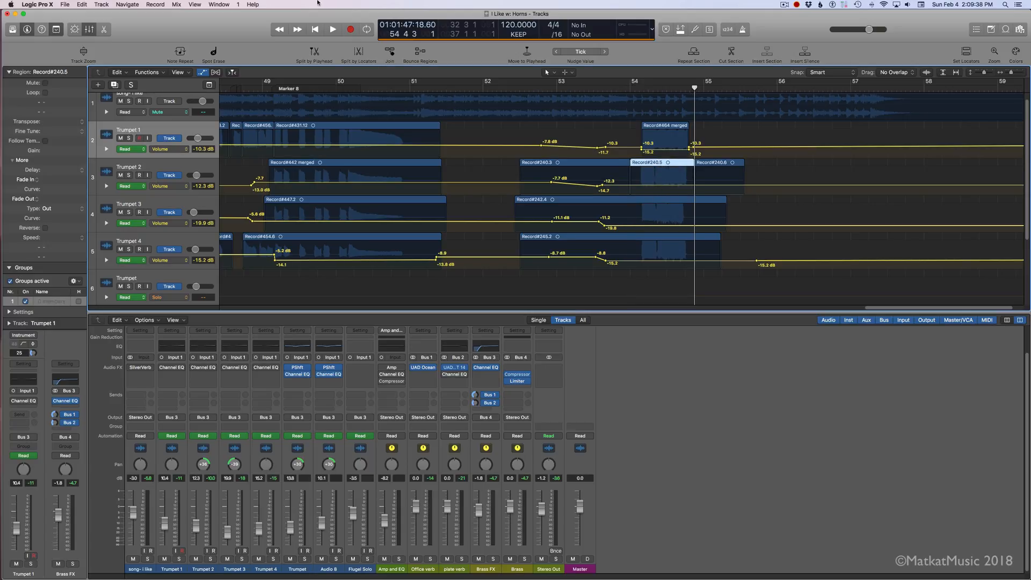
click(176, 4)
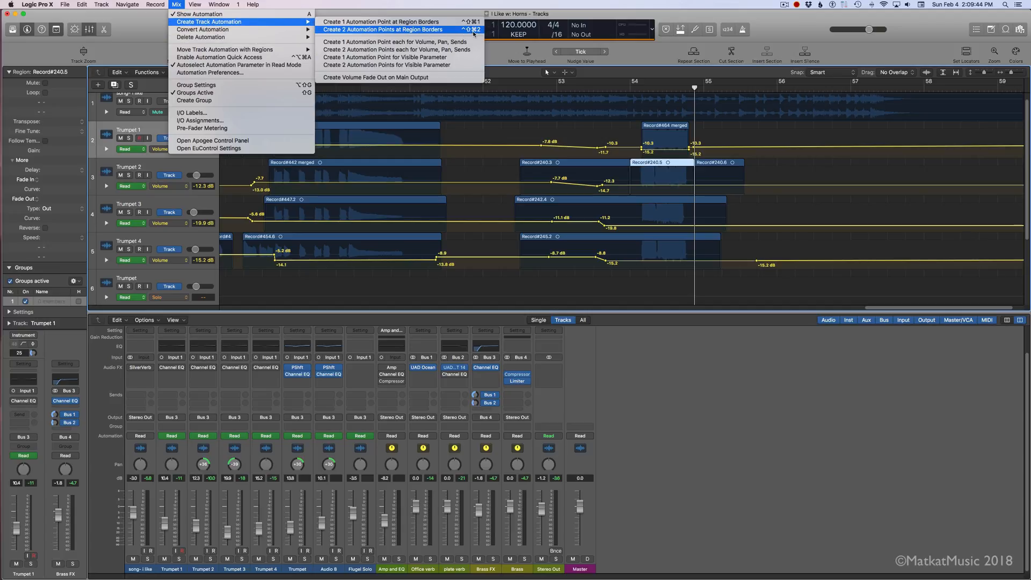
click(666, 55)
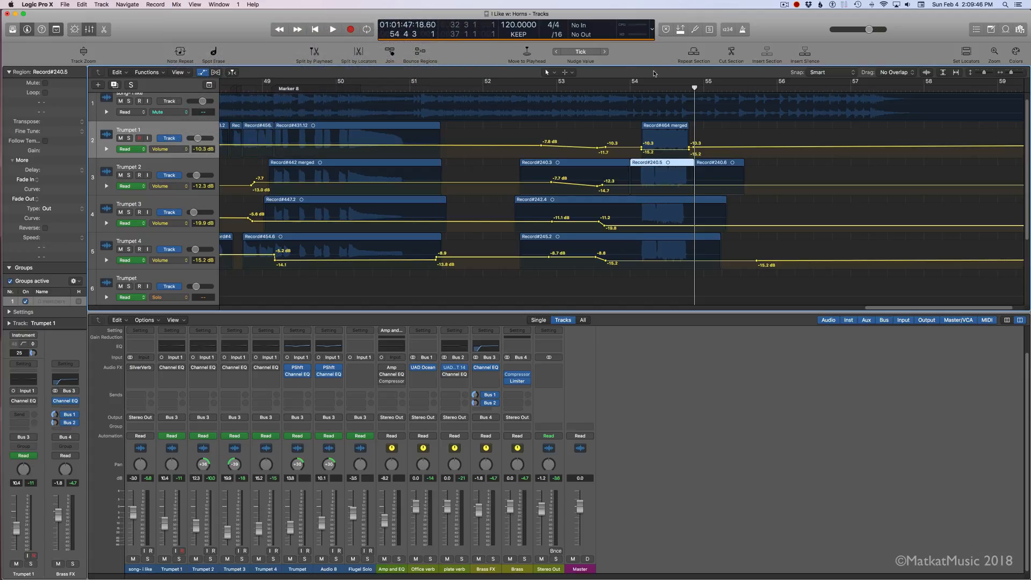
key(ctrl+super+2)
drag(665, 187, 657, 214)
Step: Try splitting the Trumpet 3 and Trumpet 4 regions around the passage after bar 54, and undo the splits
click(634, 201)
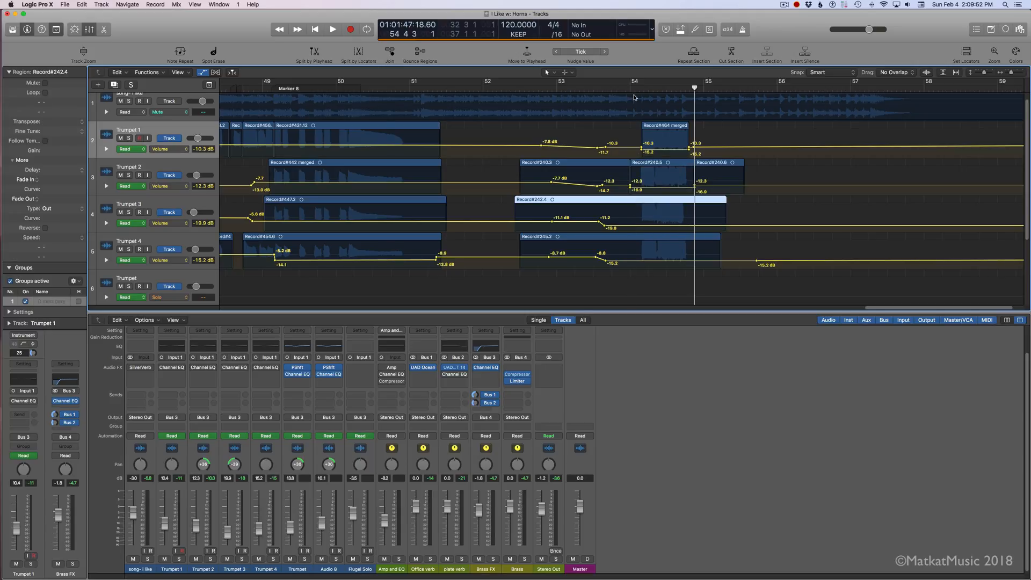
click(628, 87)
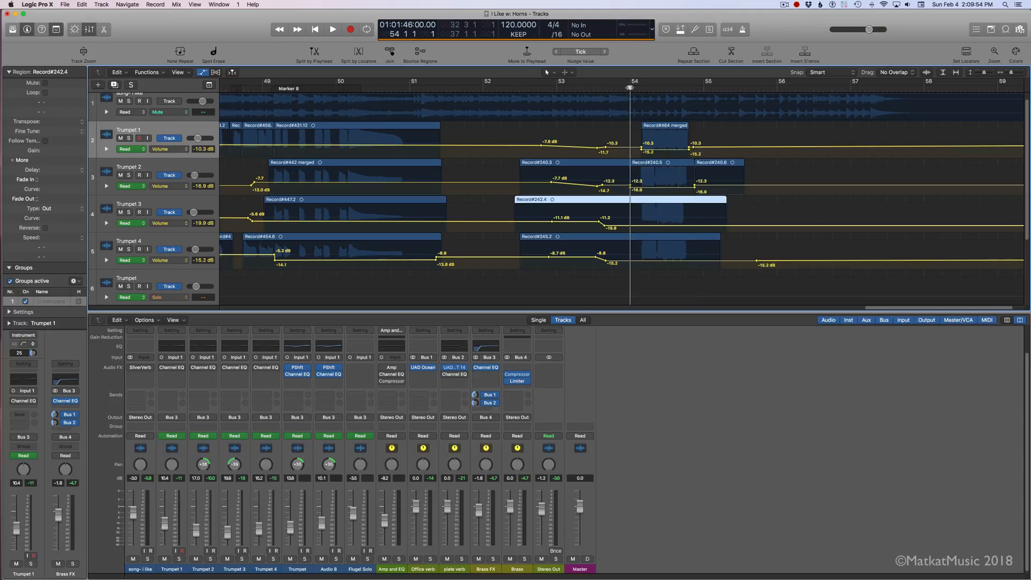
key(super+t)
key(super+z)
drag(630, 199, 694, 200)
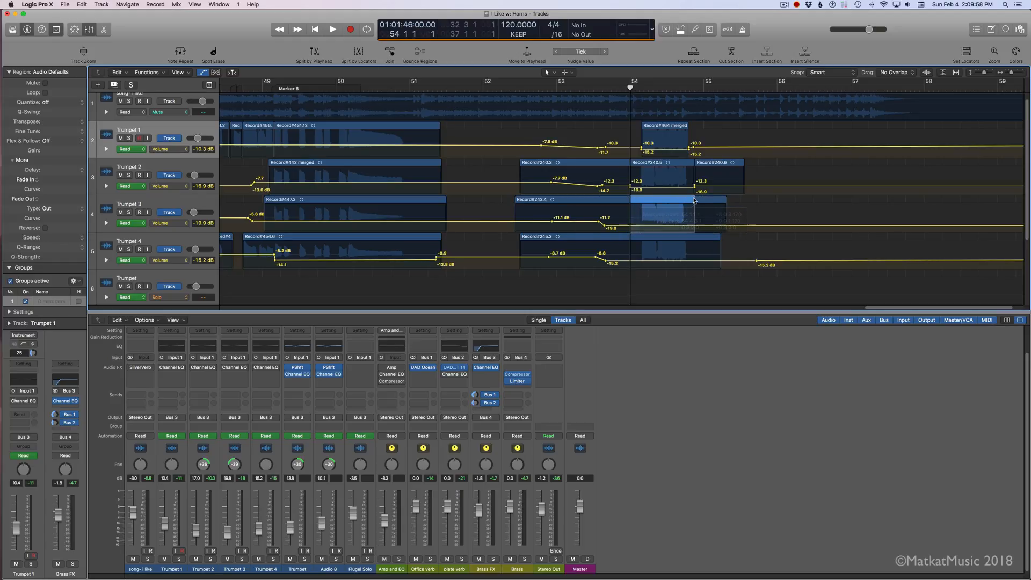
click(679, 205)
drag(635, 236, 694, 240)
click(684, 238)
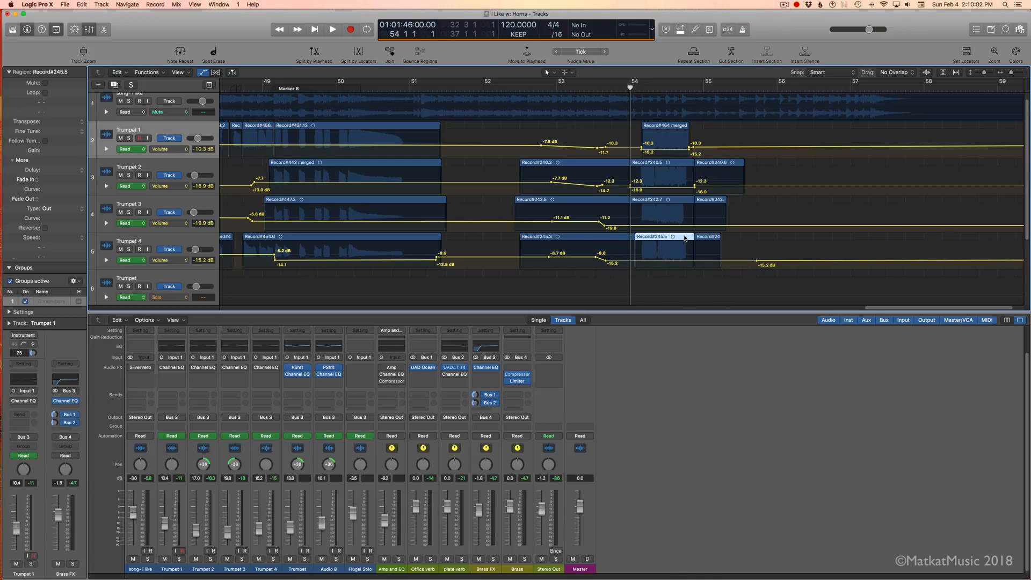
key(super+z)
key(super+z)
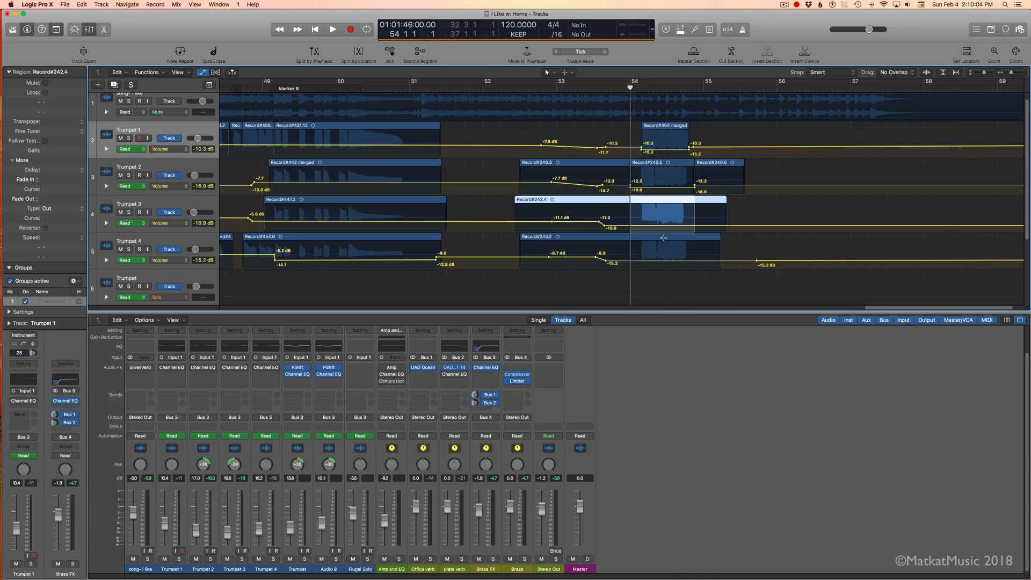
Step: Marquee the passage after bar 54 on Trumpets 3 and 4, lower their volume automation to -22.5 and -20.9 dB, and play it
click(733, 203)
drag(634, 201, 654, 269)
click(662, 227)
click(654, 261)
key(space)
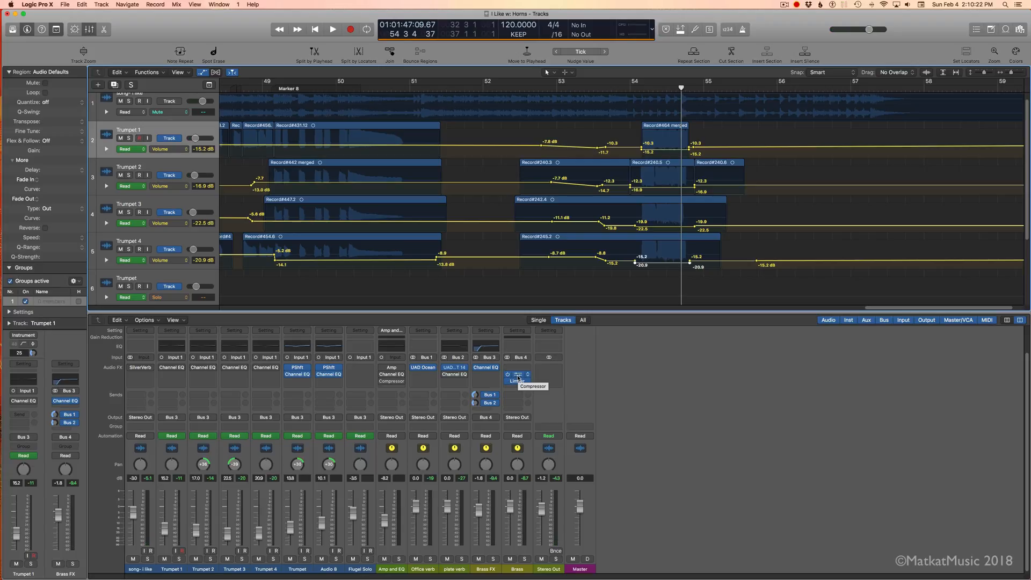
Step: Create a track for the Brass channel strip and place it directly above Trumpet 1
click(533, 415)
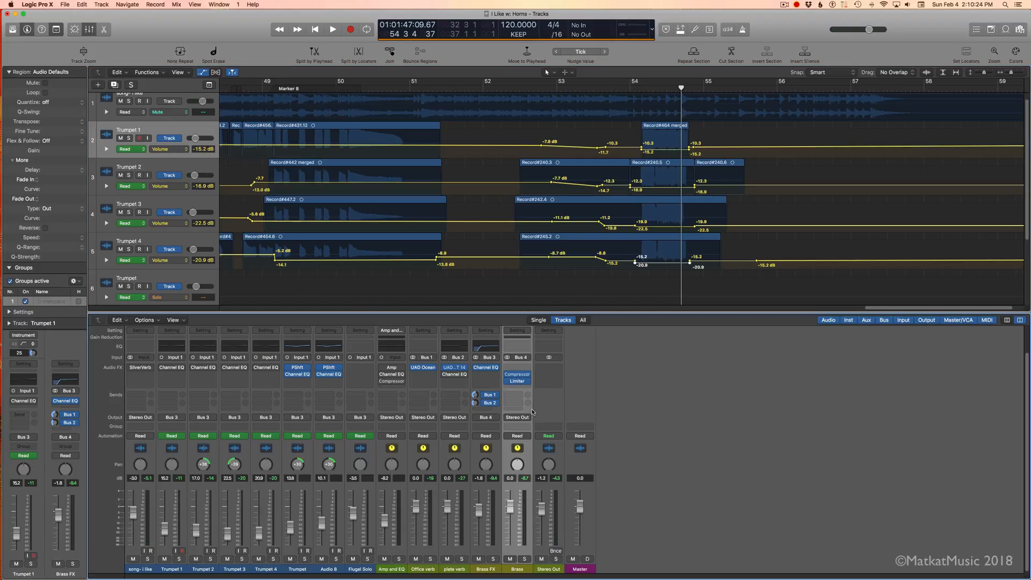
click(145, 320)
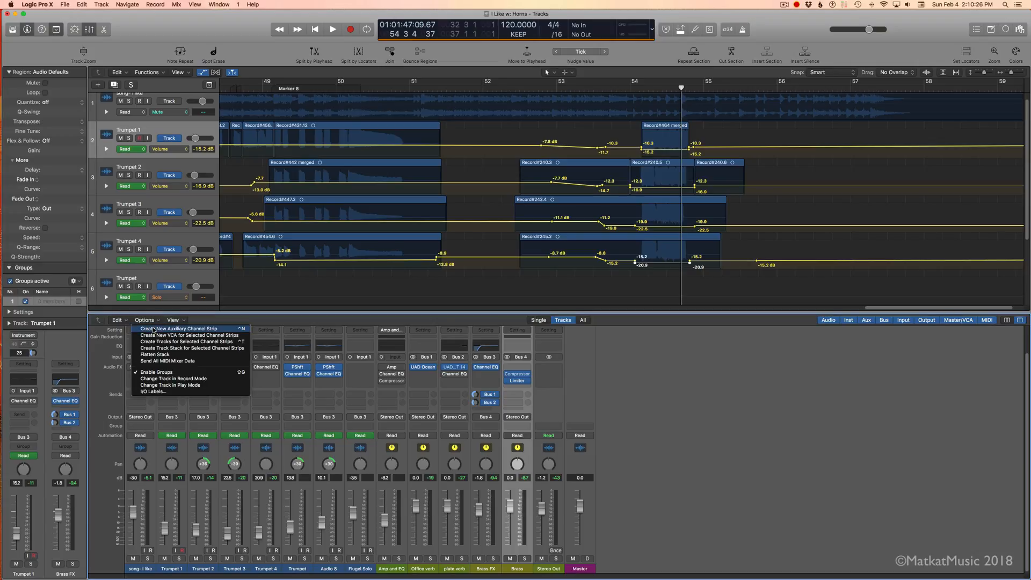
click(219, 341)
drag(149, 170, 146, 132)
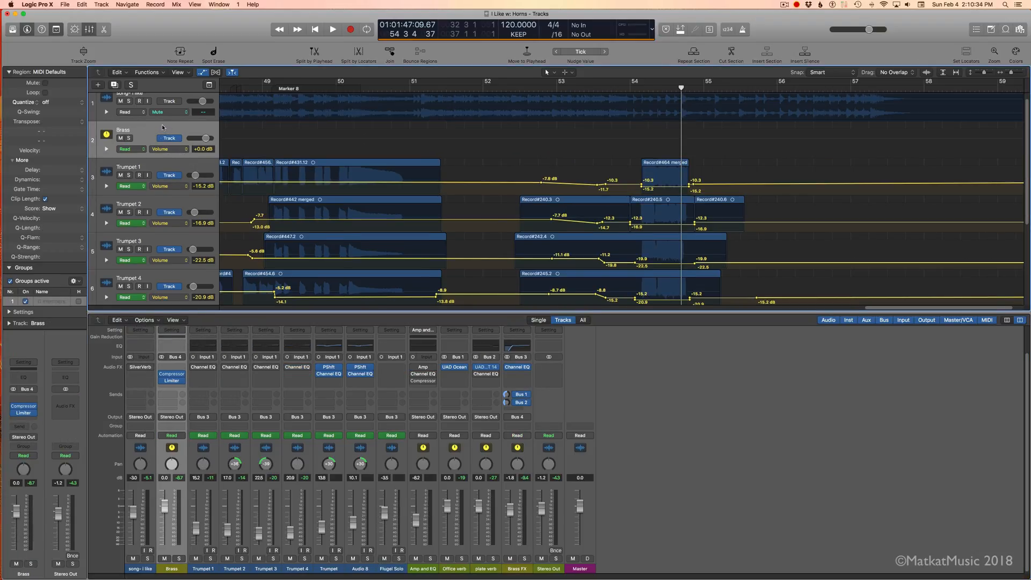
Step: Show the Compressor Threshold automation on the Brass track
click(167, 148)
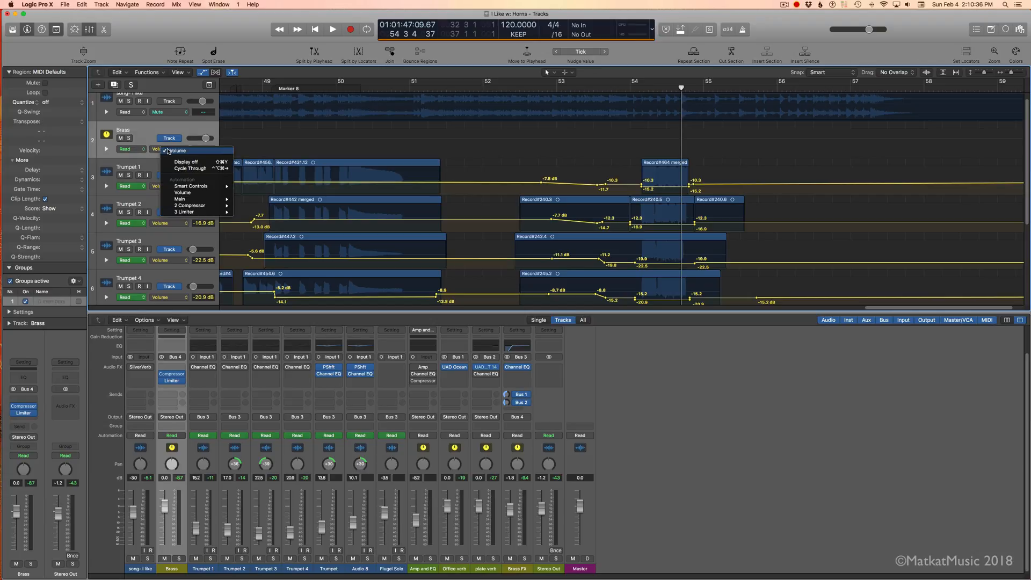
mouse_move(194, 205)
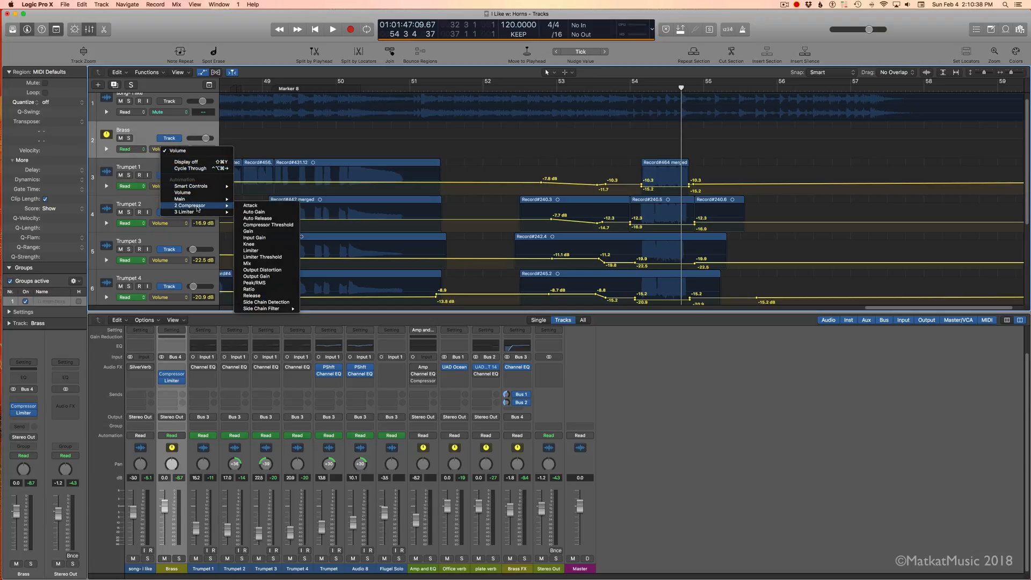
click(274, 225)
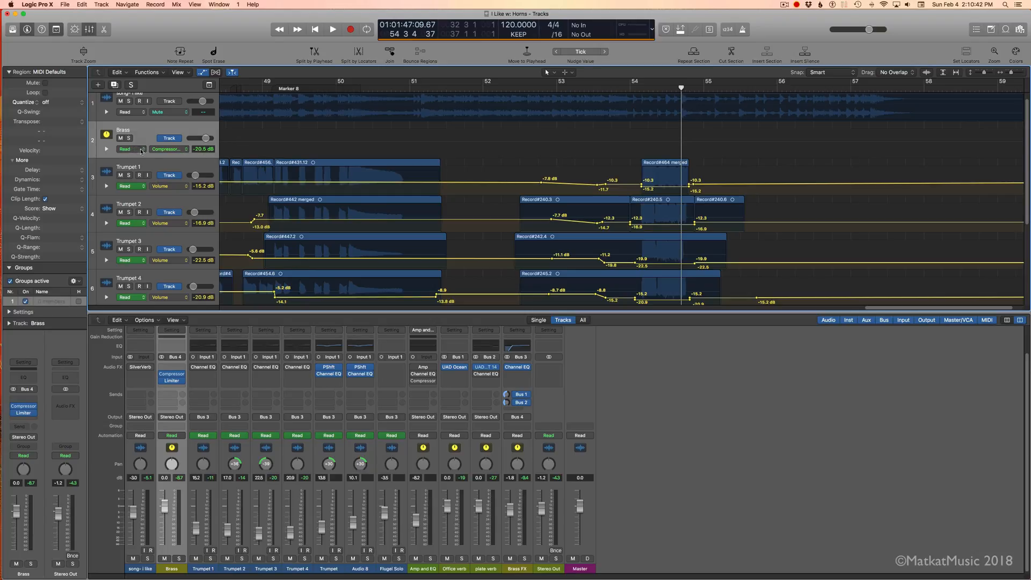
Step: Raise the Brass compressor's threshold automation to -13.0 dB from just after bar 54 to just before bar 55, and play the passage
click(638, 143)
click(635, 143)
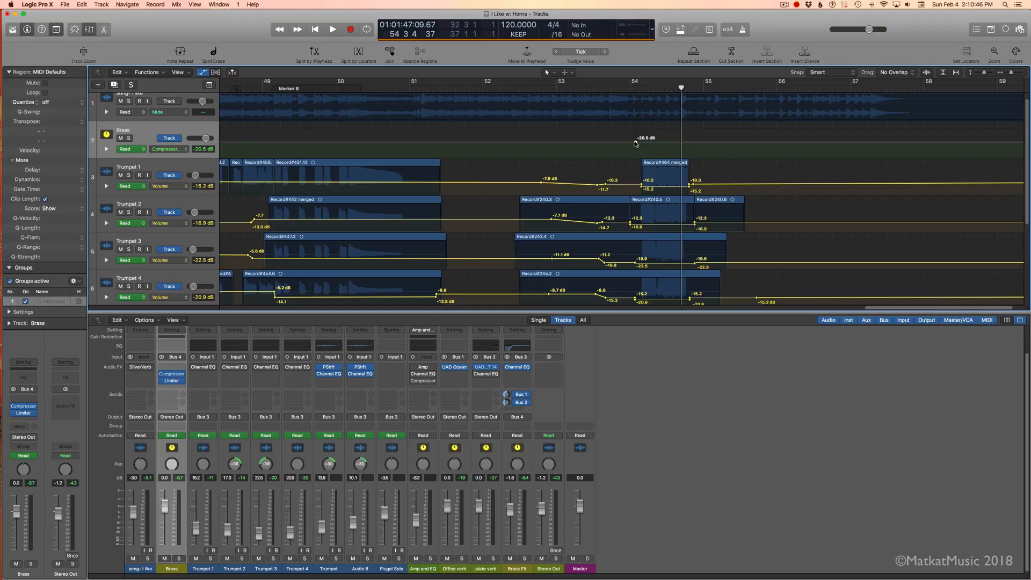
click(694, 142)
mouse_move(659, 143)
mouse_down()
mouse_move(699, 143)
mouse_move(661, 141)
mouse_up()
key(super+z)
key(super+z)
key(super+z)
key(space)
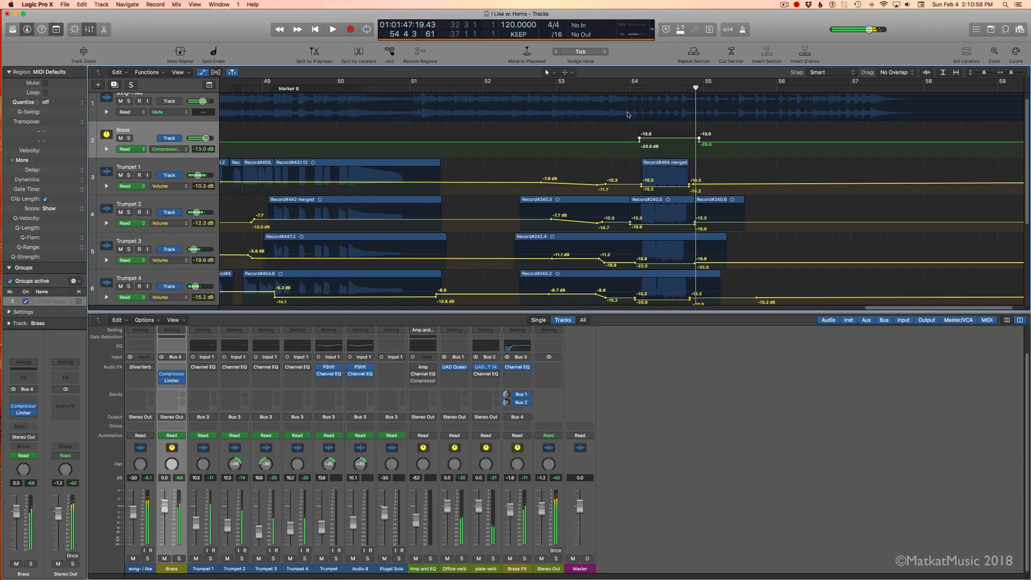
key(space)
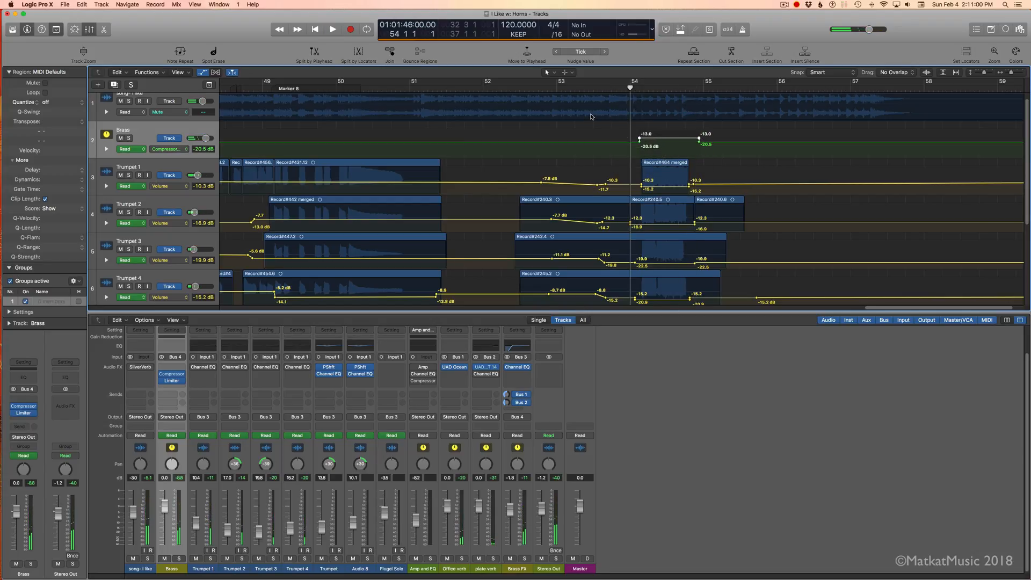
Step: Play the passage after bar 54, and play the song again from just before bar 50 for context
key(space)
key(space)
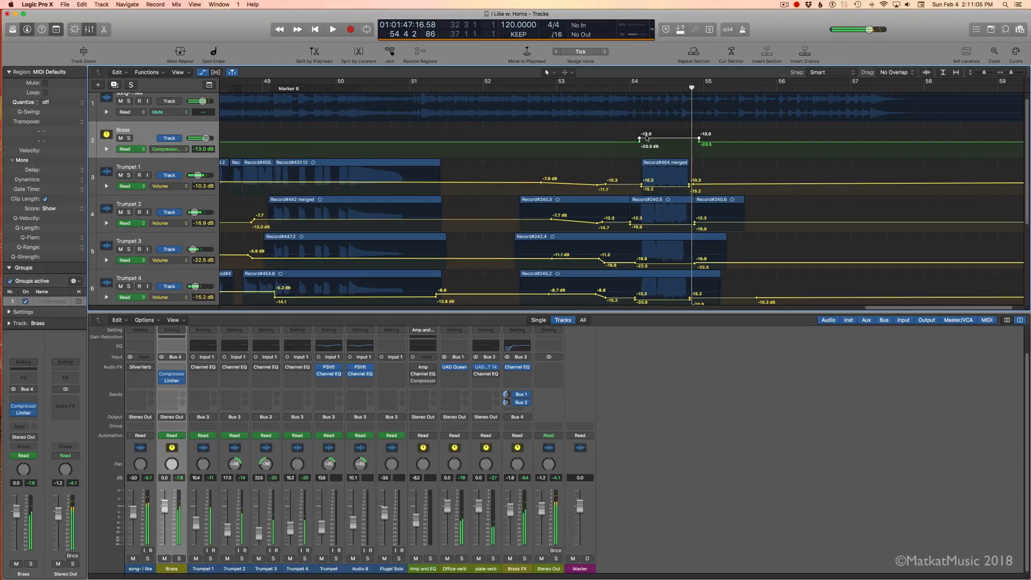
click(317, 88)
key(space)
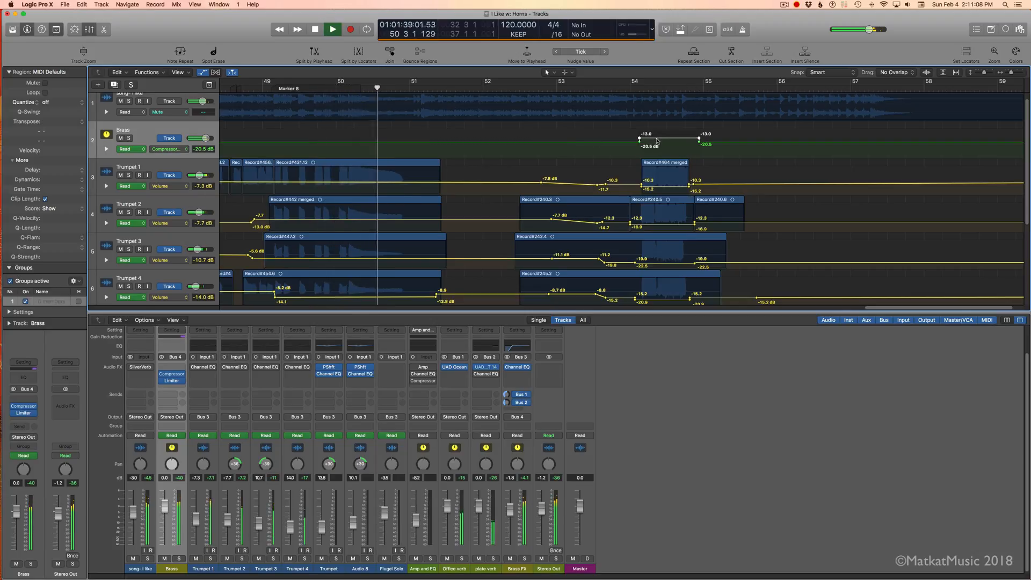
Step: Compare the Brass threshold automation after bar 54 at -20.5 and -13.0 dB, cycling playback from before bar 54 to just after bar 55
drag(657, 139, 657, 145)
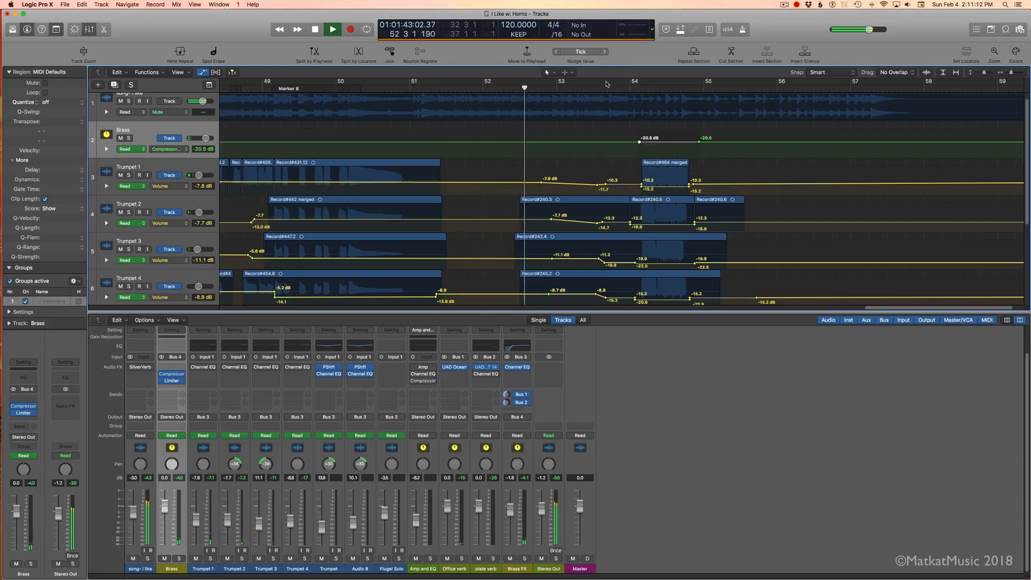
drag(586, 82, 726, 91)
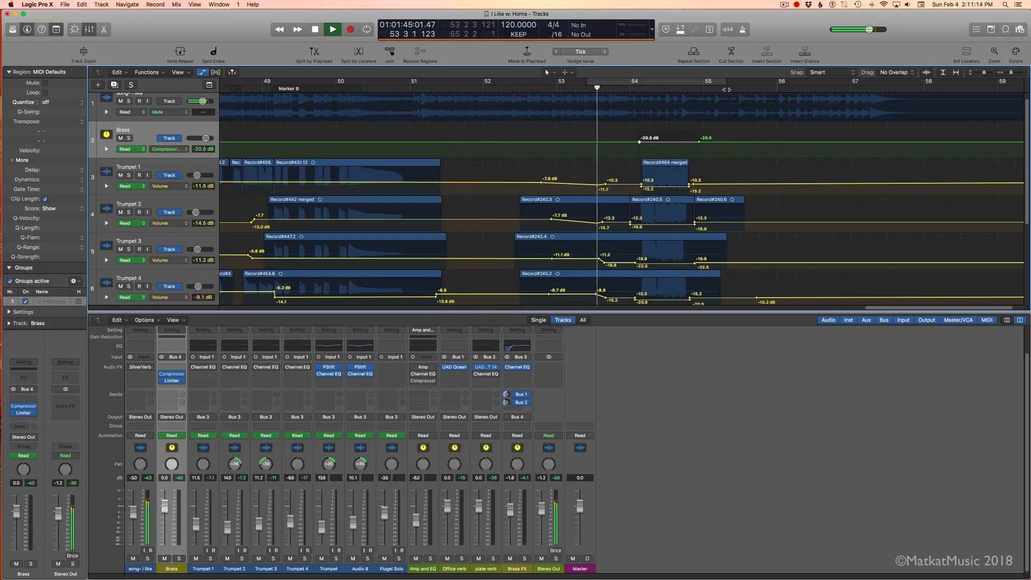
key(space)
drag(668, 145, 669, 141)
key(space)
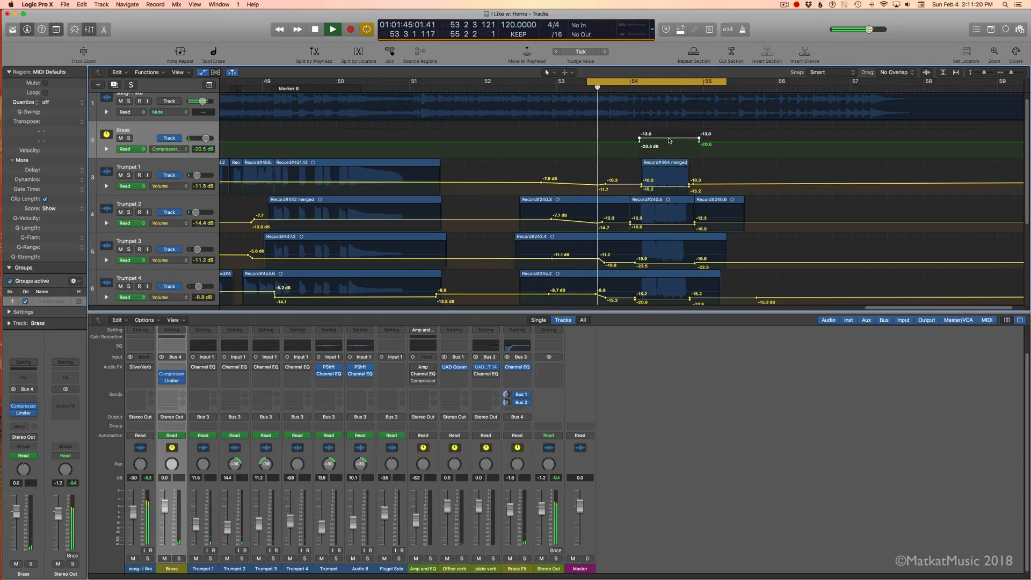
Step: Raise the Brass compressor's threshold automation after bar 54 to -10.5 dB and play the cycled passage
key(space)
drag(669, 140, 670, 139)
key(space)
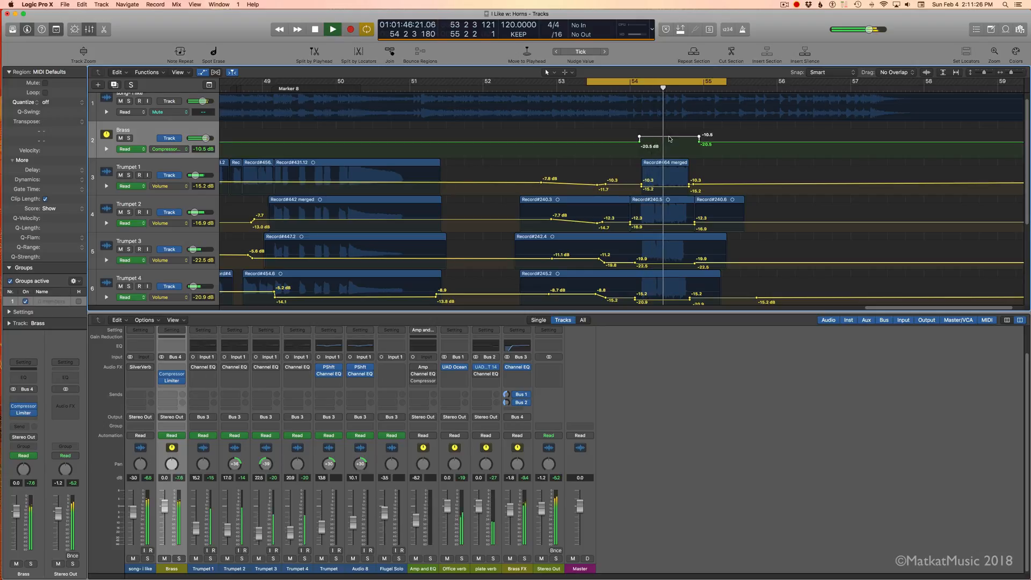
key(space)
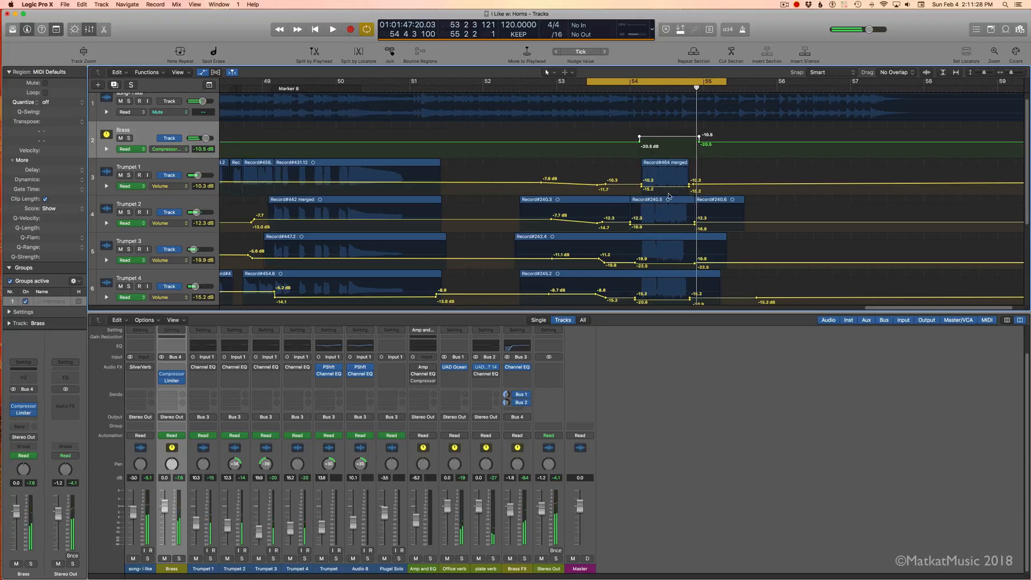
Step: Audition Trumpet 1's volume automation after bar 54 at -11.0 dB in the loop, and lower it to about -14.5 dB
drag(664, 189, 663, 191)
key(space)
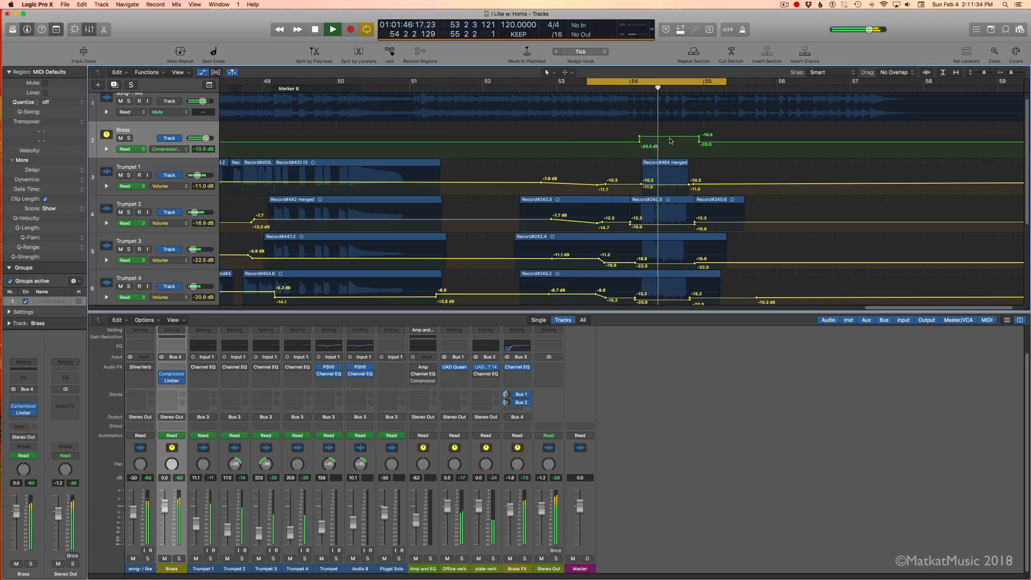
key(space)
click(664, 188)
drag(664, 188, 665, 189)
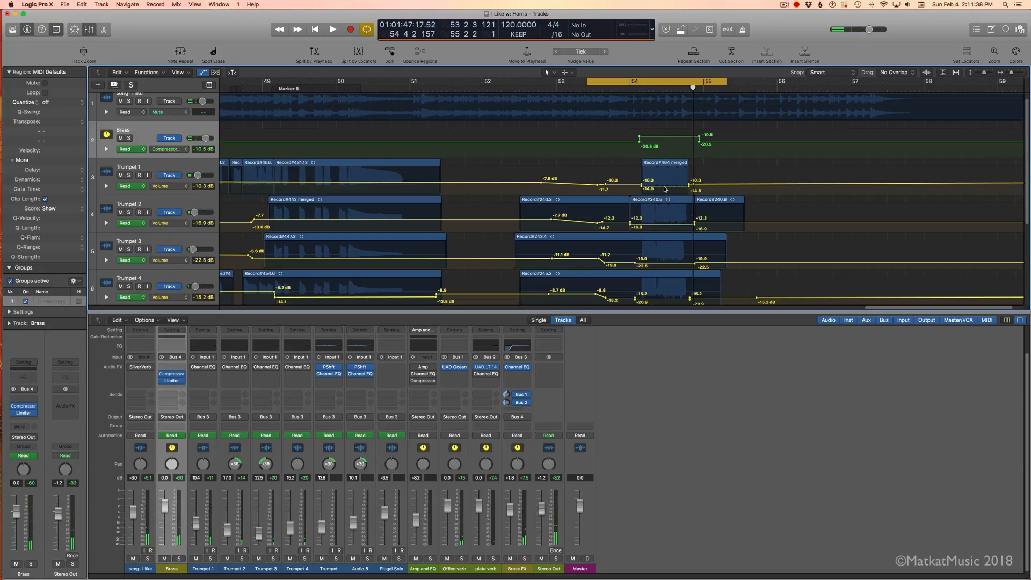